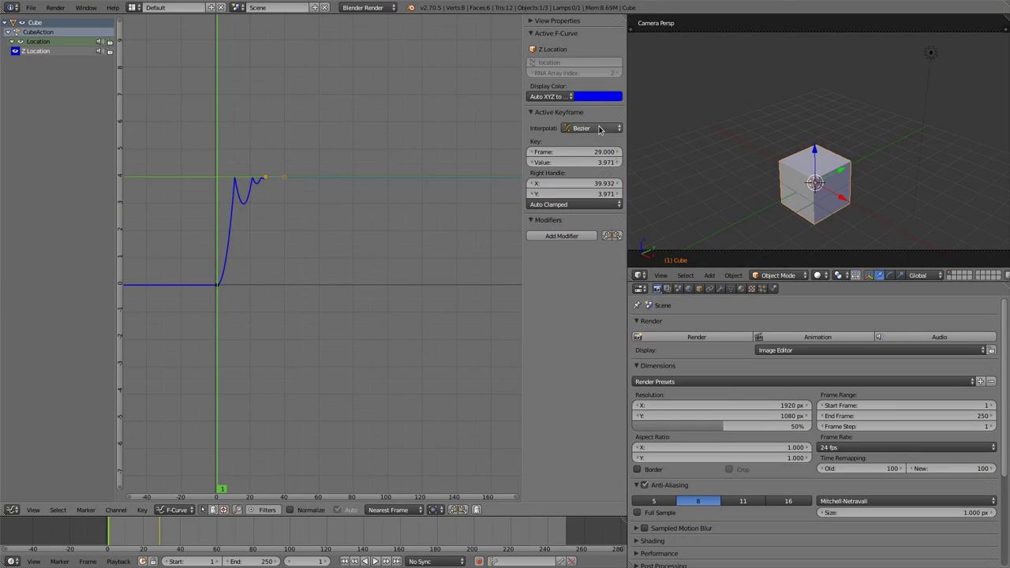
Step: Set the interpolation of the Z Location curve's first keyframe to Quintic and widen the properties sidebar
click(599, 129)
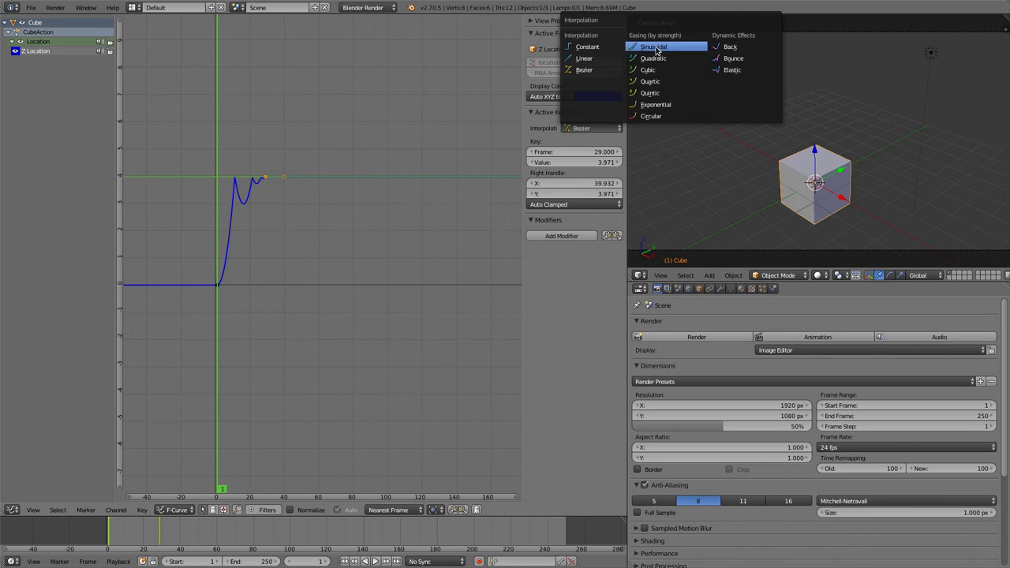
click(567, 134)
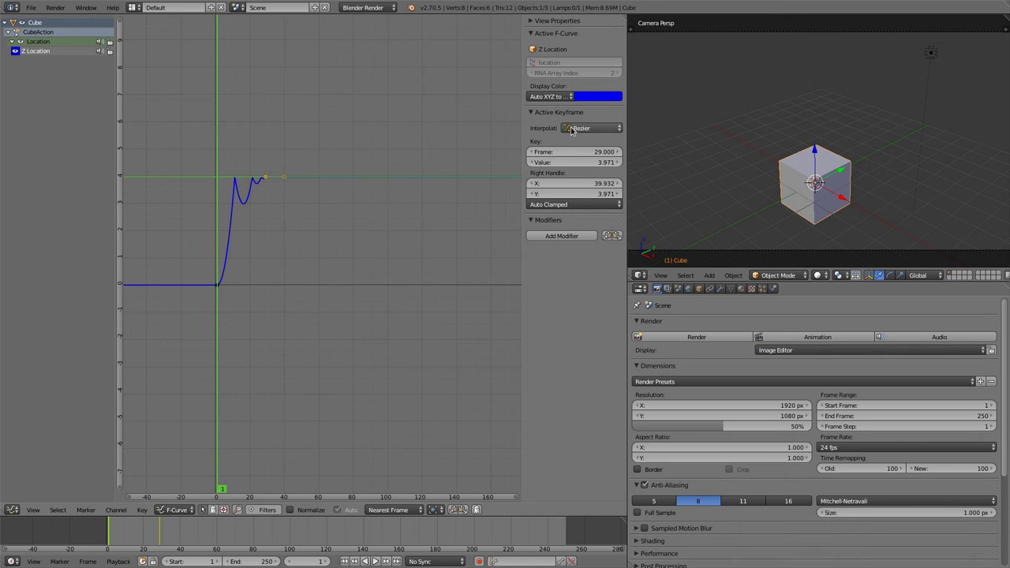
right_click(221, 289)
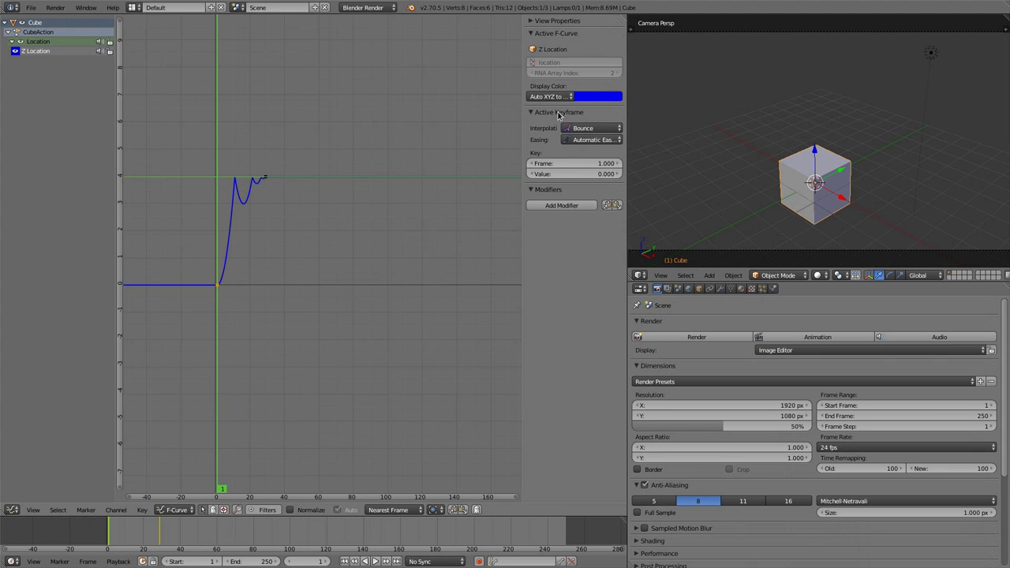
click(592, 129)
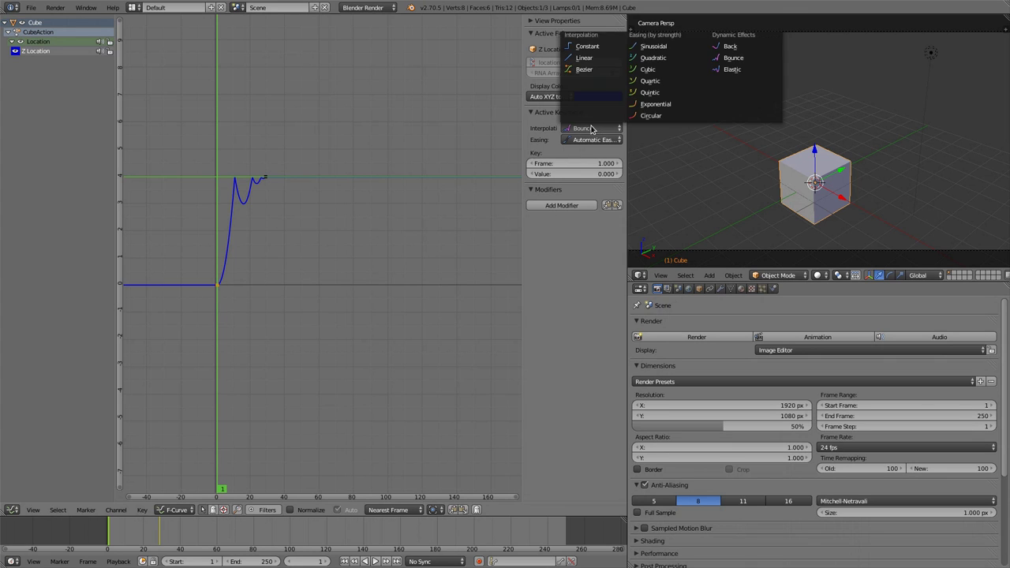
click(649, 94)
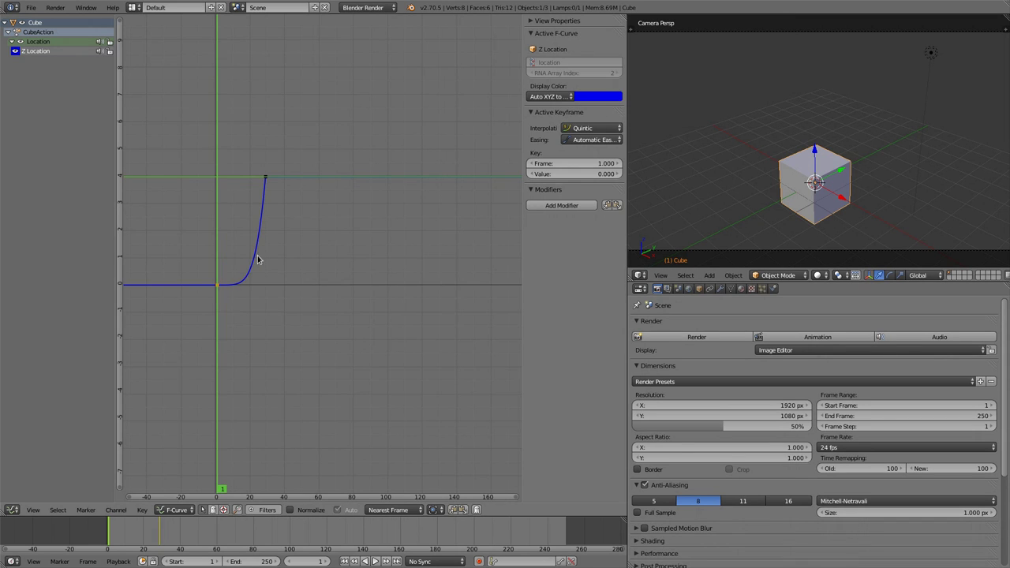
drag(524, 142, 483, 139)
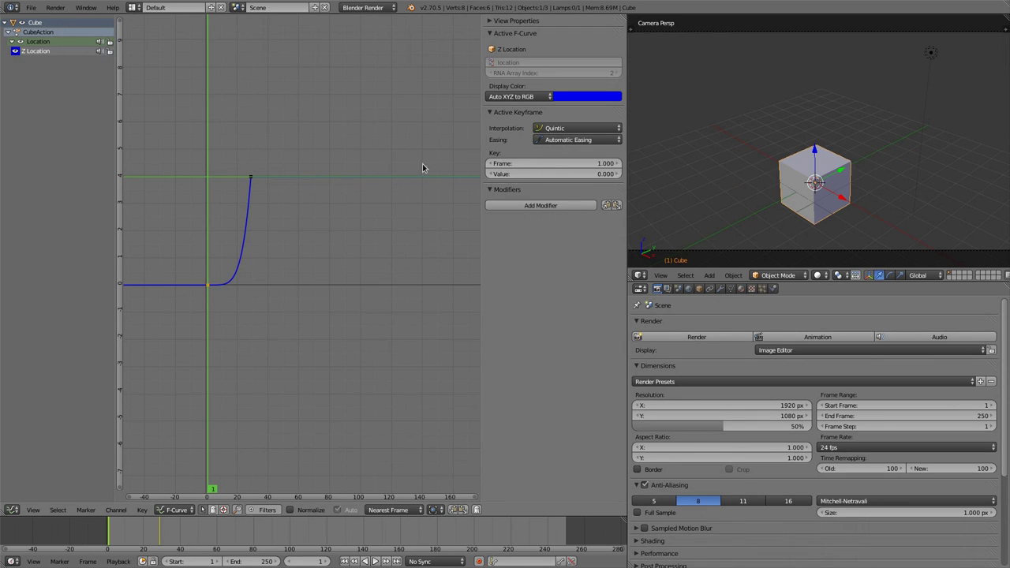
Step: Try the Ease In easing on the first keyframe and restore Automatic Easing
click(574, 131)
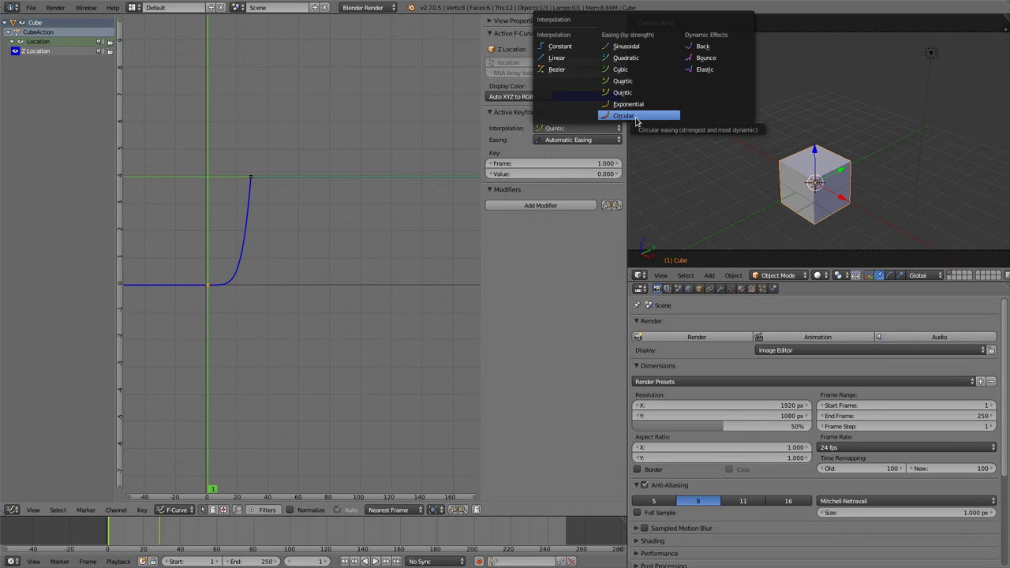
click(569, 140)
click(568, 116)
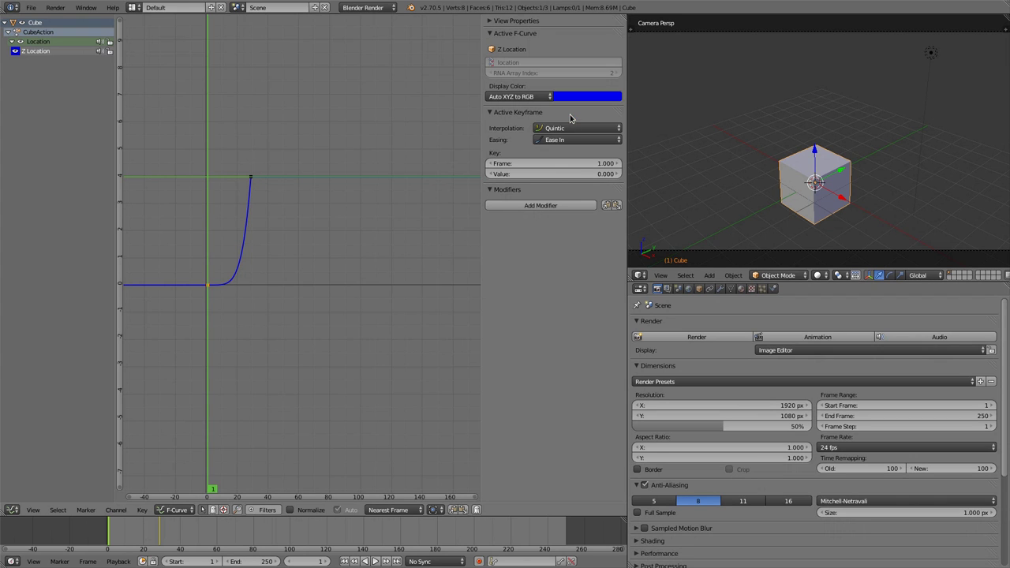
click(555, 141)
click(556, 93)
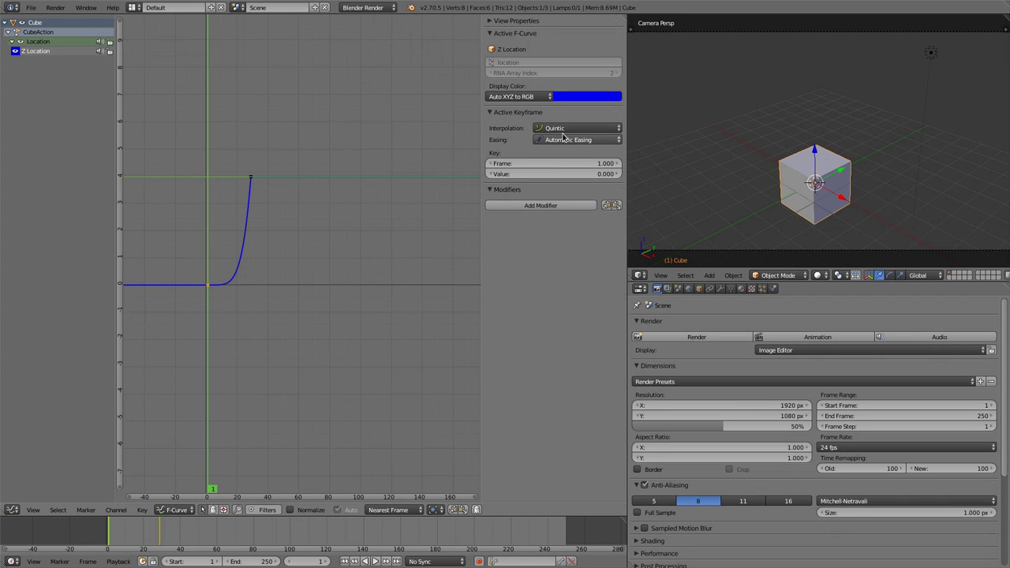
click(580, 128)
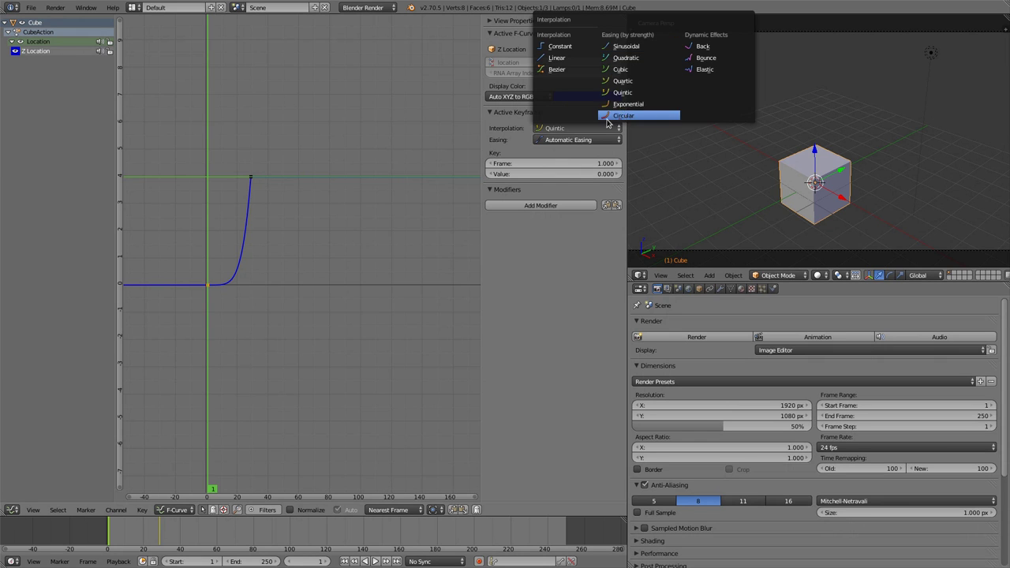
click(514, 145)
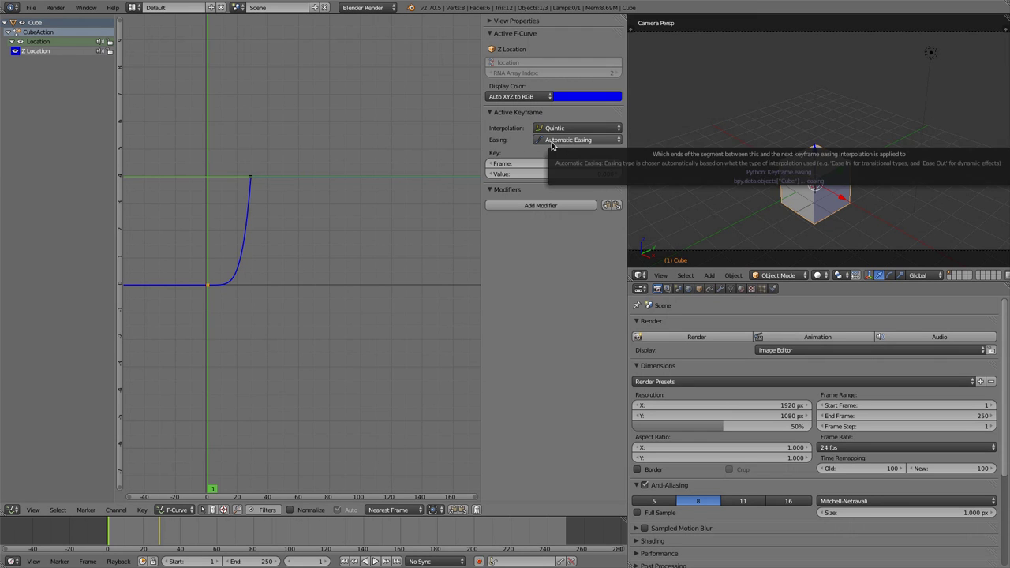
Step: Set the first keyframe's interpolation to Bounce
click(543, 131)
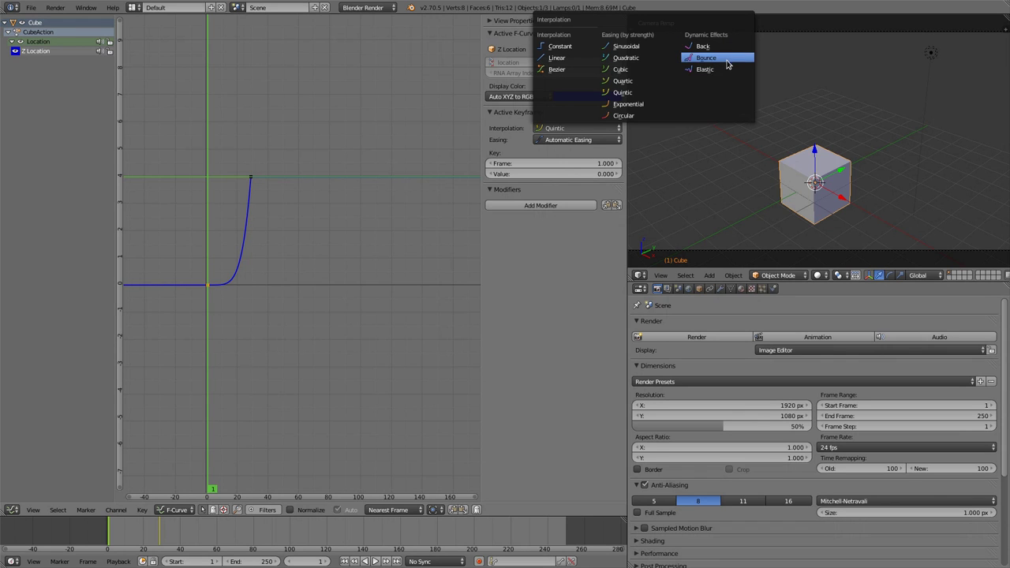
click(721, 61)
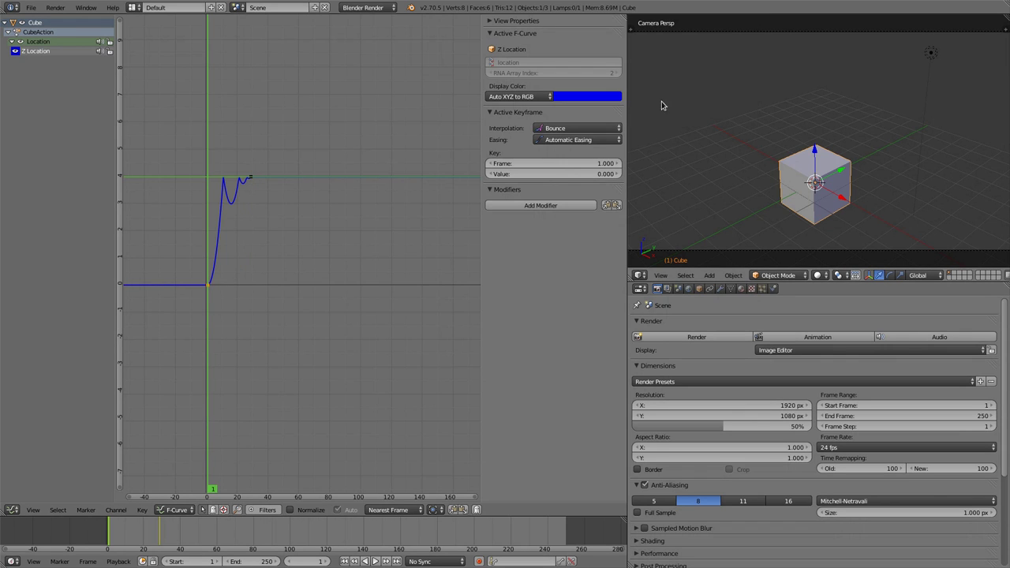
click(560, 140)
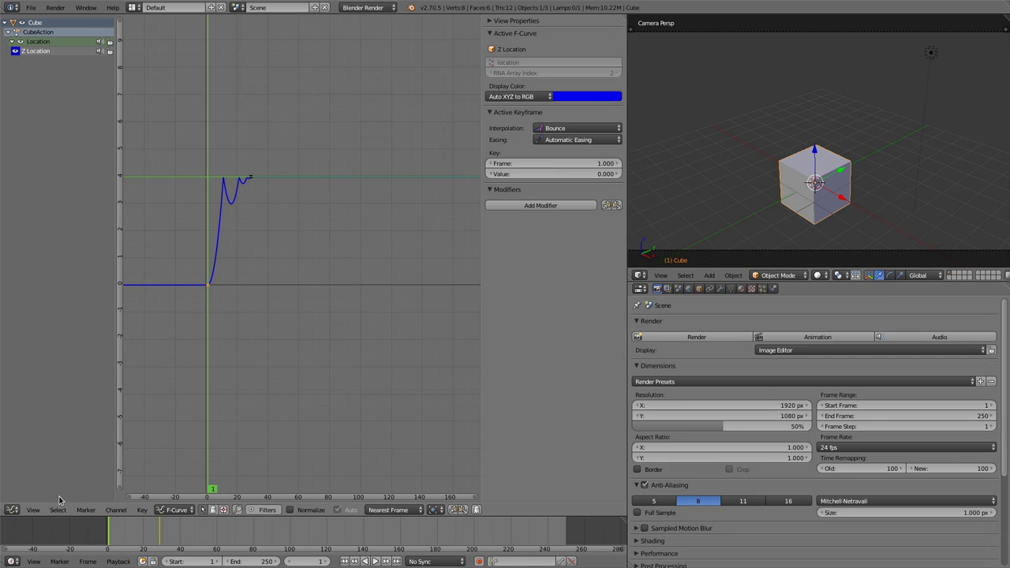
Step: Change the graph editor area to a 3D View and put the cube into Texture Paint mode
click(12, 509)
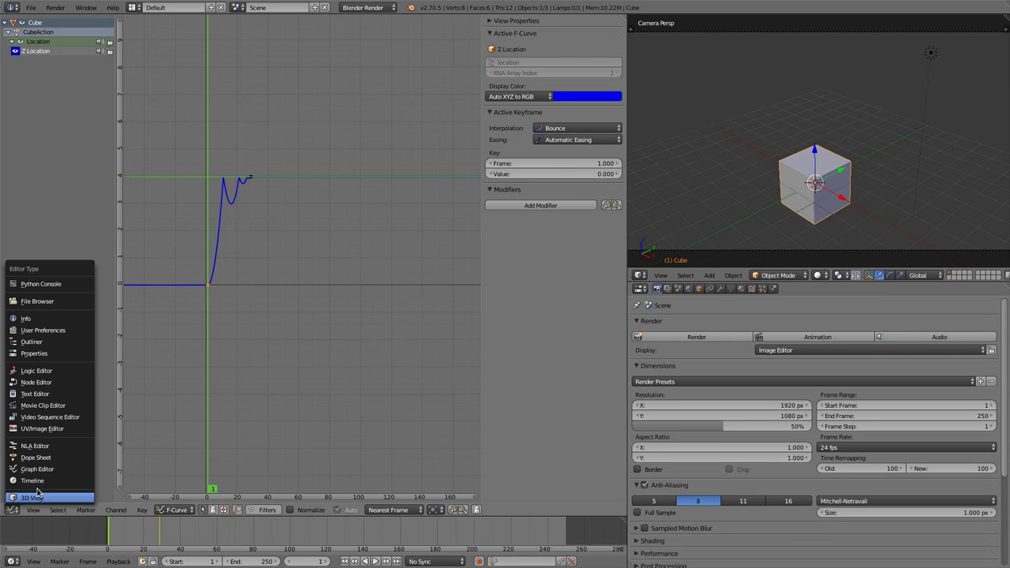
click(33, 497)
click(154, 509)
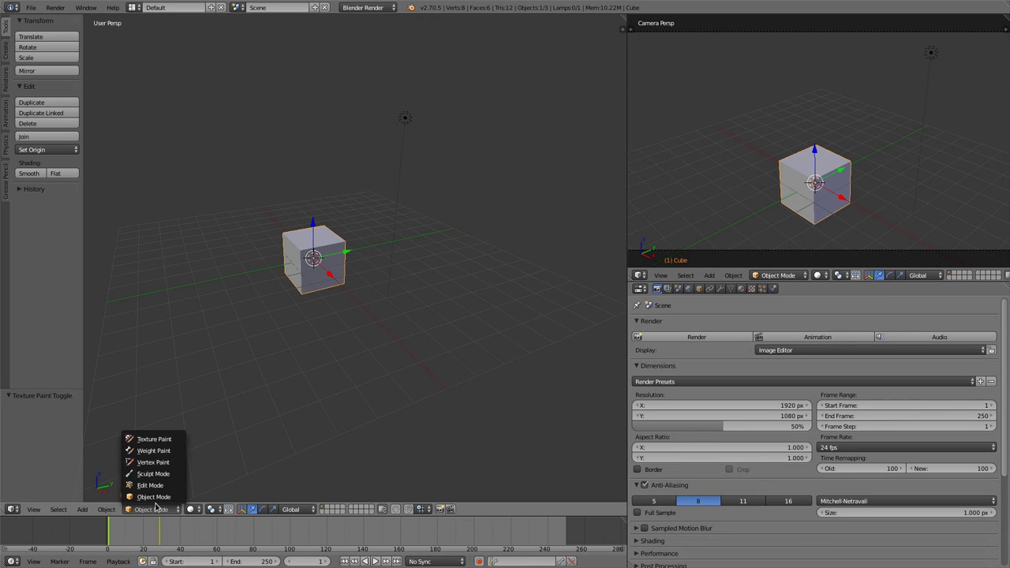
click(153, 437)
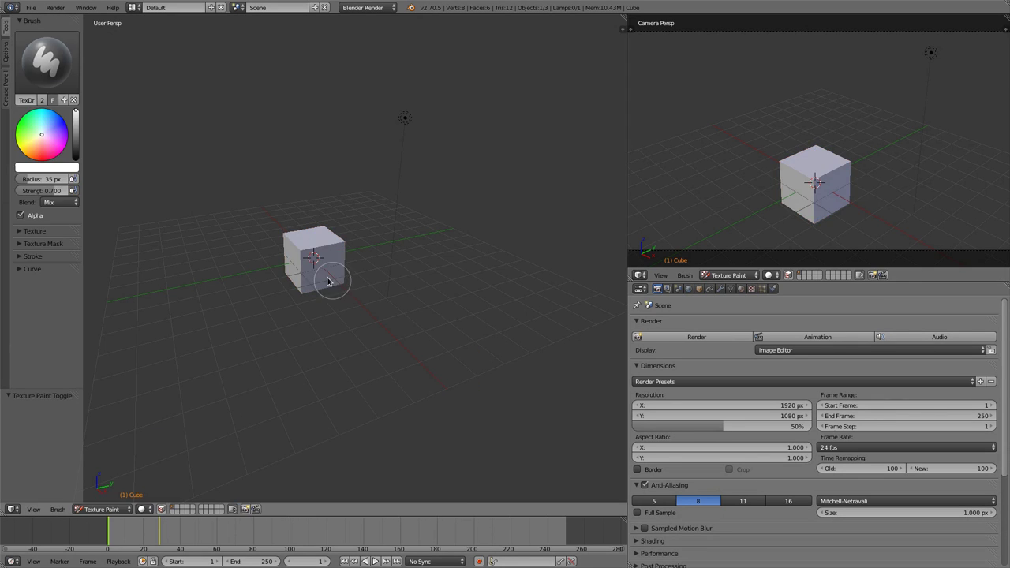
click(44, 57)
Step: Switch the large editor area to the NLA Editor and push CubeAction down onto the NLA stack as a new strip
key(shift+F6)
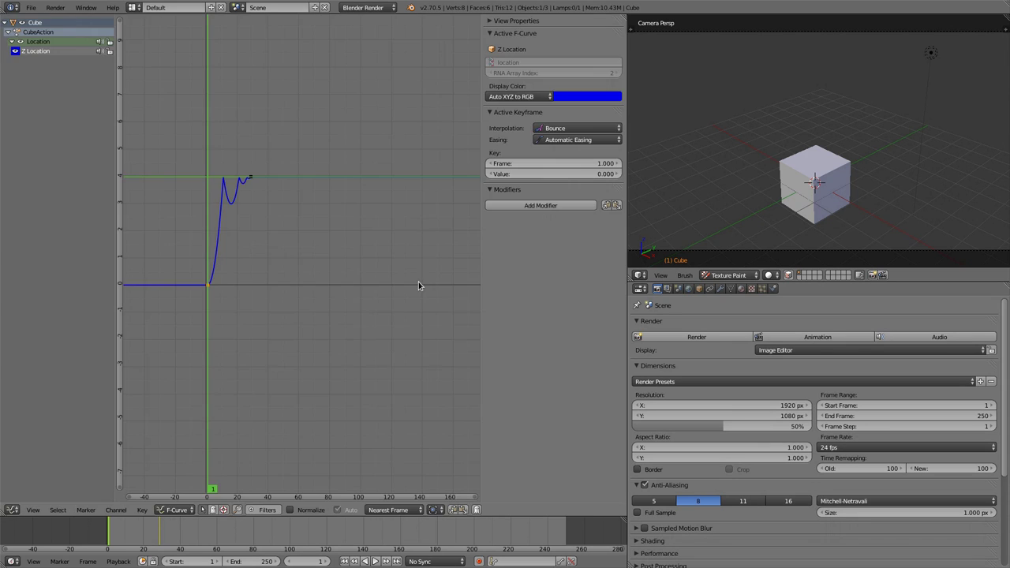
click(13, 510)
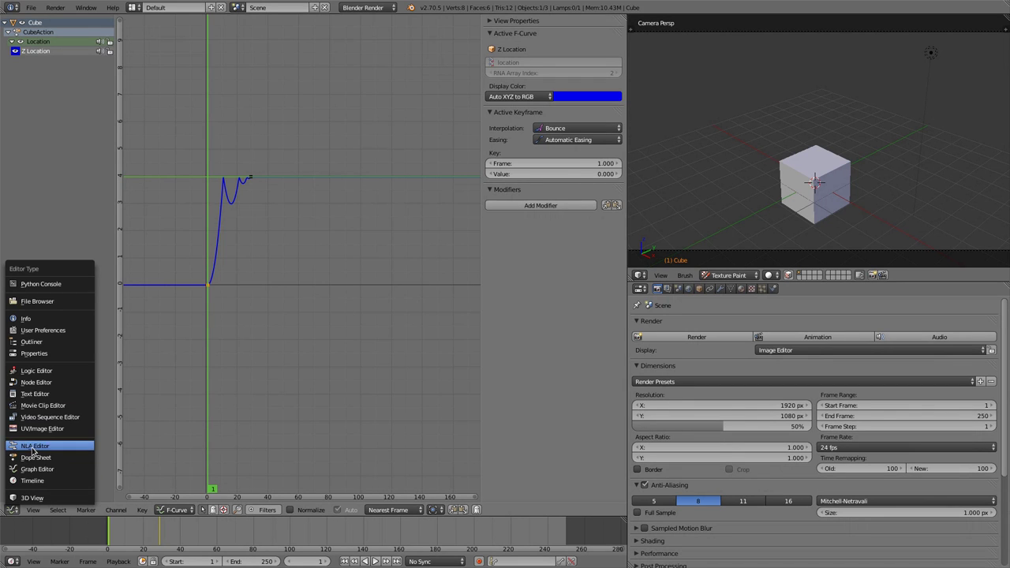
click(32, 447)
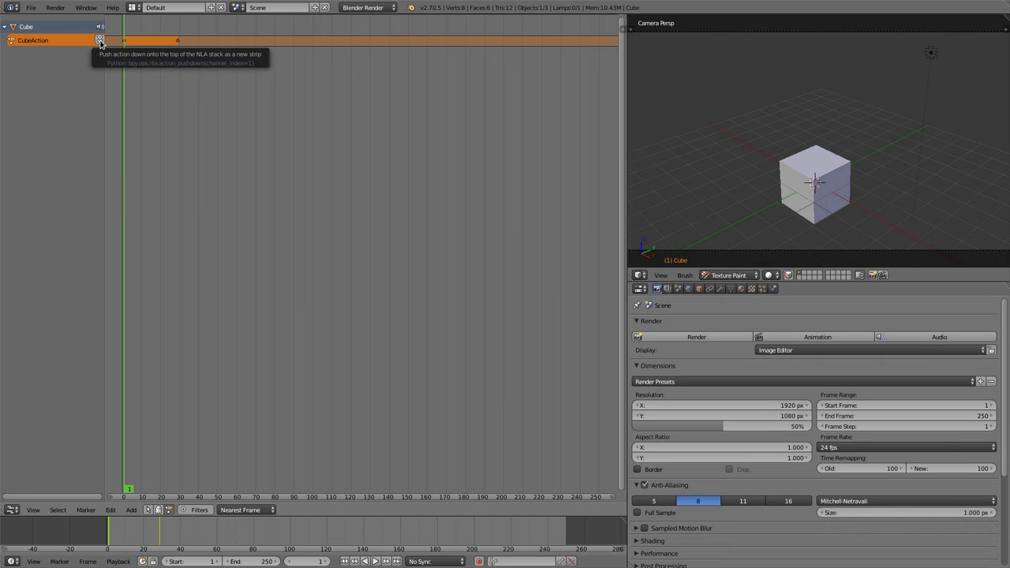
click(100, 41)
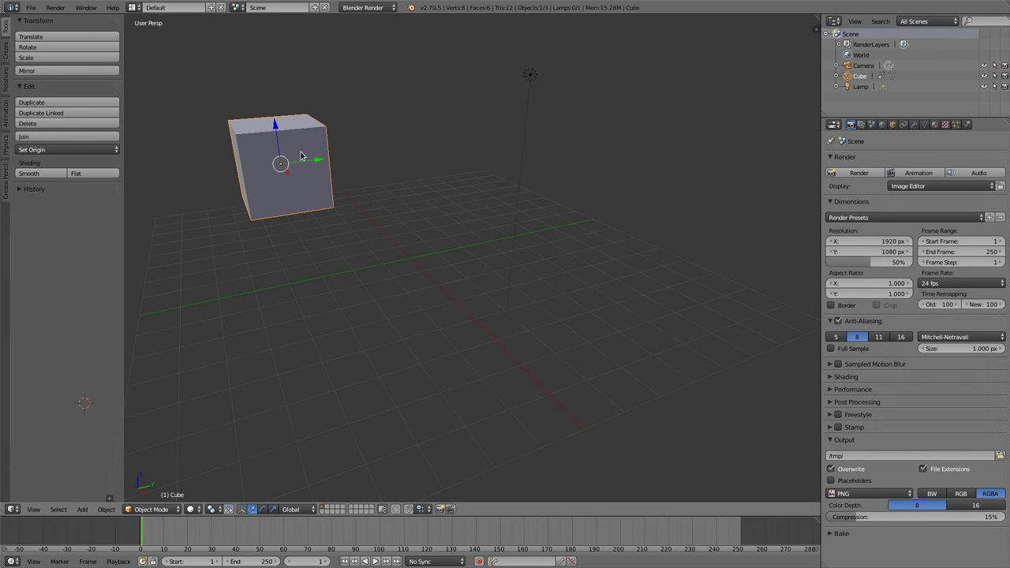
Step: Move the cube about 4.1 in X, 8.17 in Y and -0.91 in Z, and check the Translate settings
key(g)
click(637, 190)
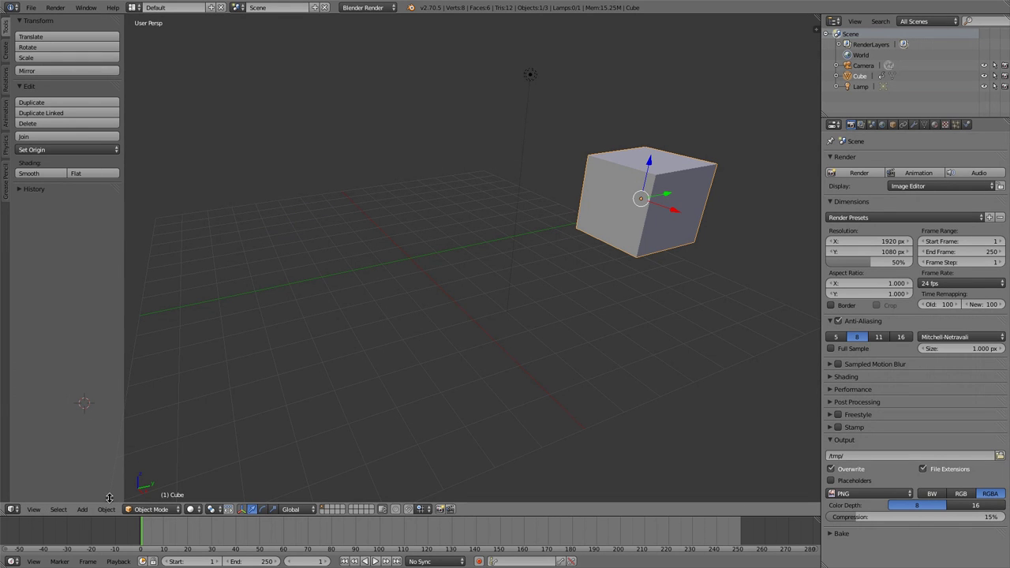
scroll(101, 438, up, 1)
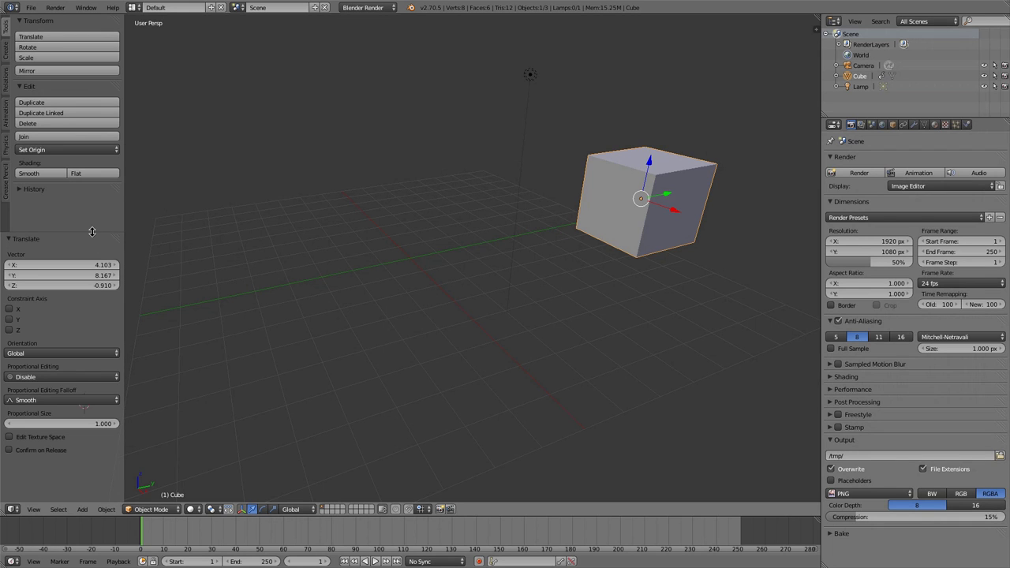
drag(93, 232, 85, 504)
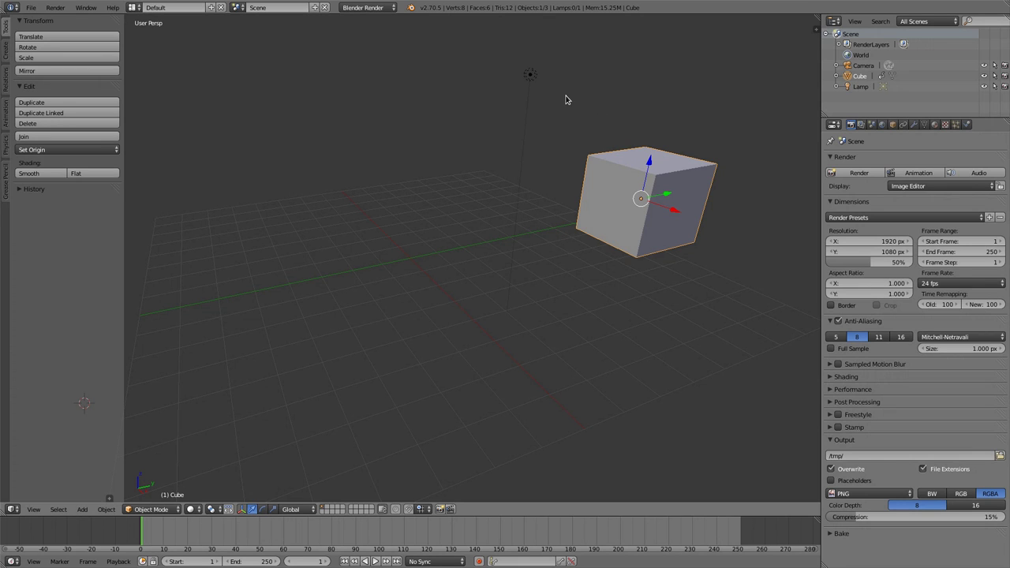
Step: Adjust the last translation's X vector to about 4.27 in a floating settings popup and reposition that popup over the viewport
key(F6)
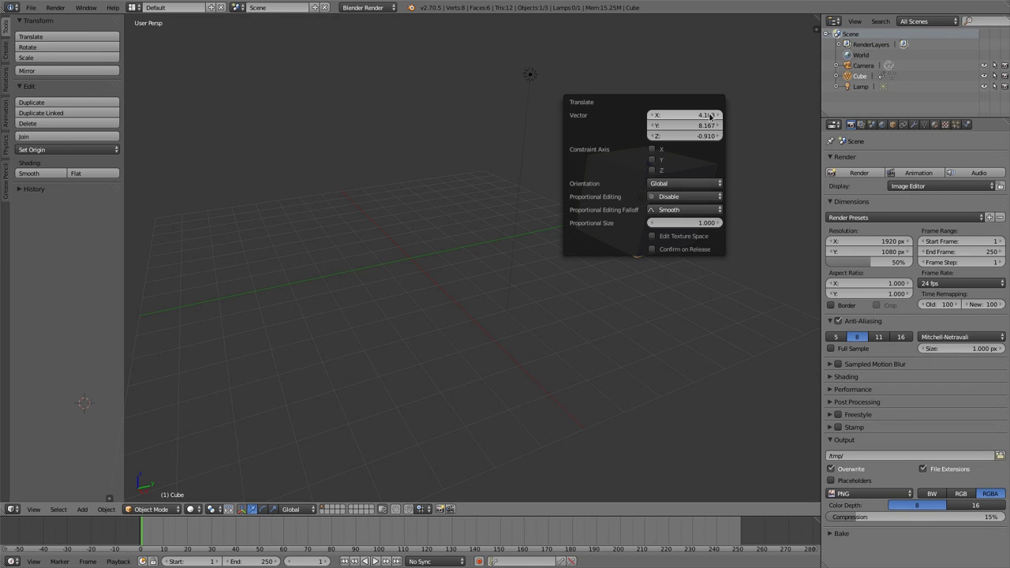
mouse_move(708, 117)
mouse_down()
mouse_move(651, 118)
mouse_move(721, 118)
mouse_up()
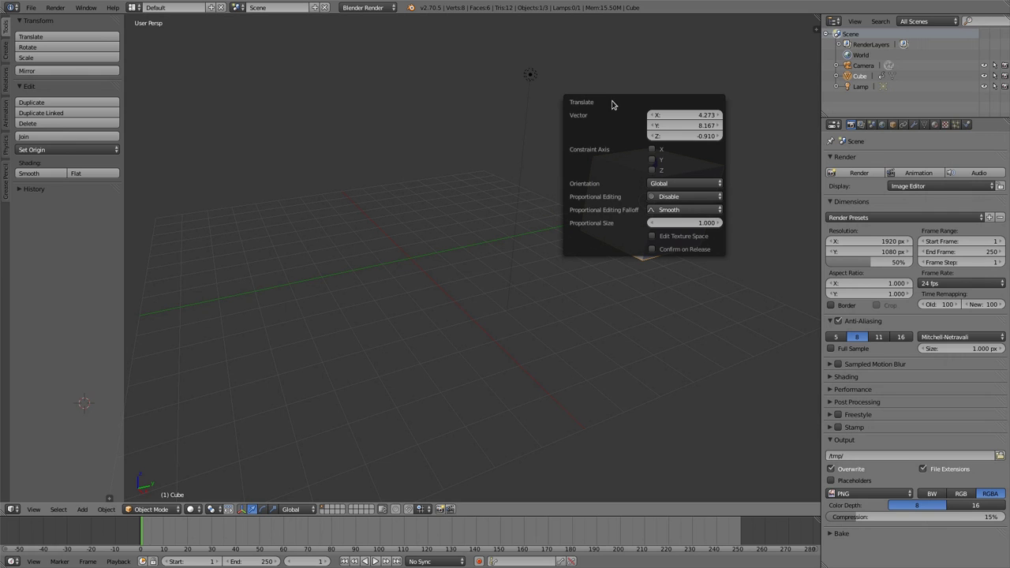
drag(640, 101, 240, 324)
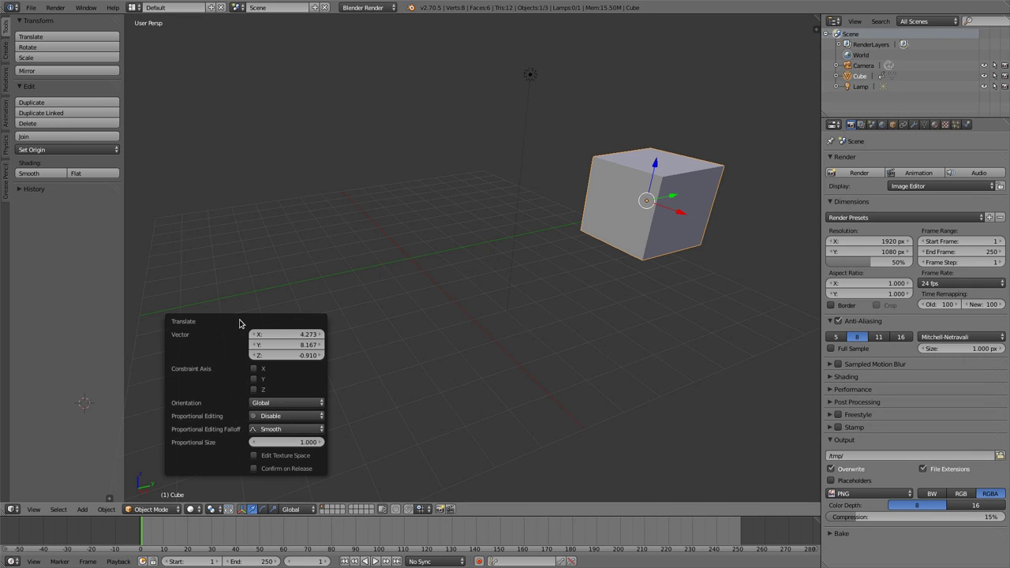
drag(239, 324, 227, 54)
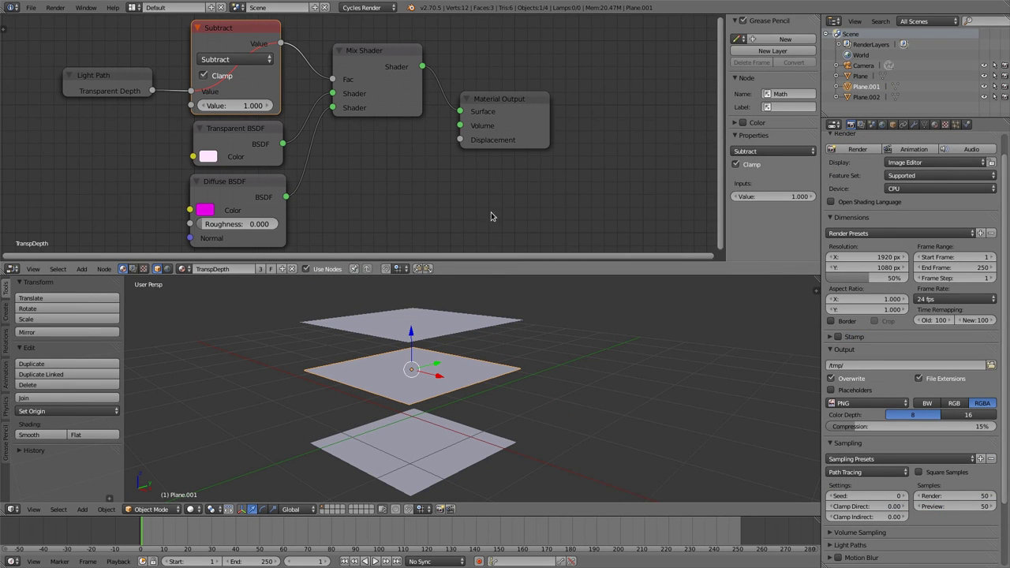
Step: Select each of the three stacked planes in turn to examine the TranspDepth material nodes they use
right_click(436, 319)
right_click(416, 386)
right_click(414, 474)
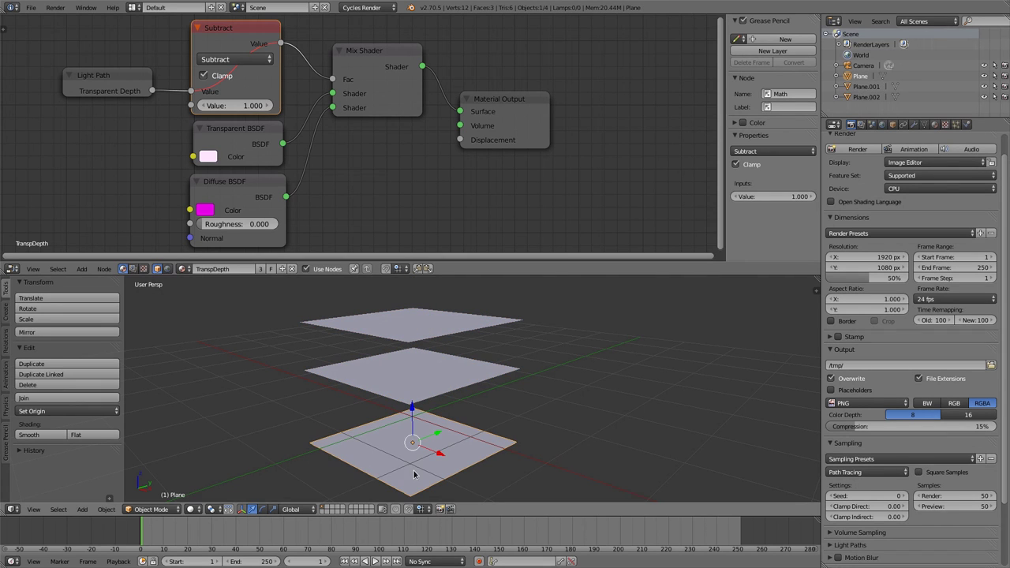
right_click(421, 329)
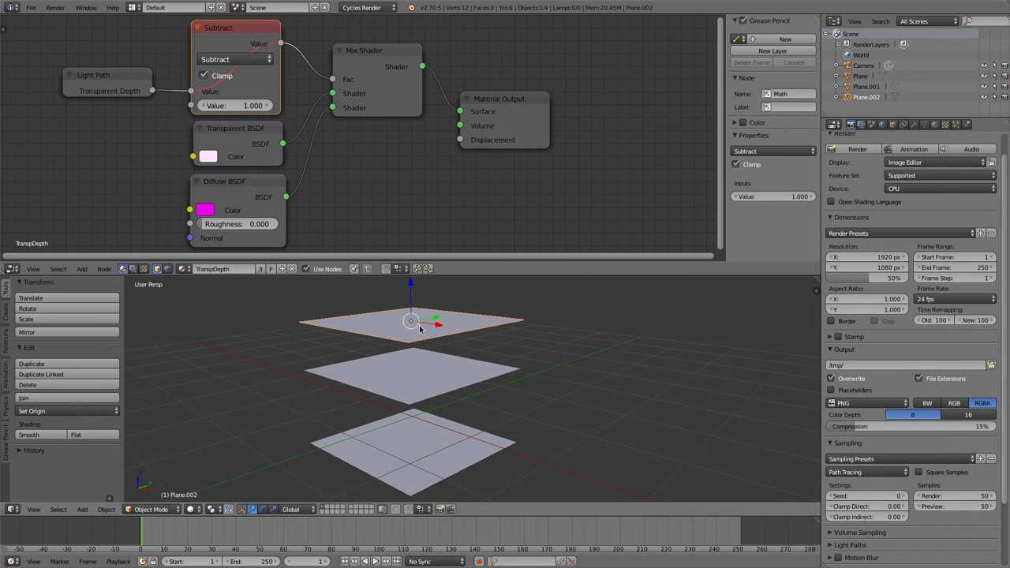
right_click(410, 375)
right_click(413, 433)
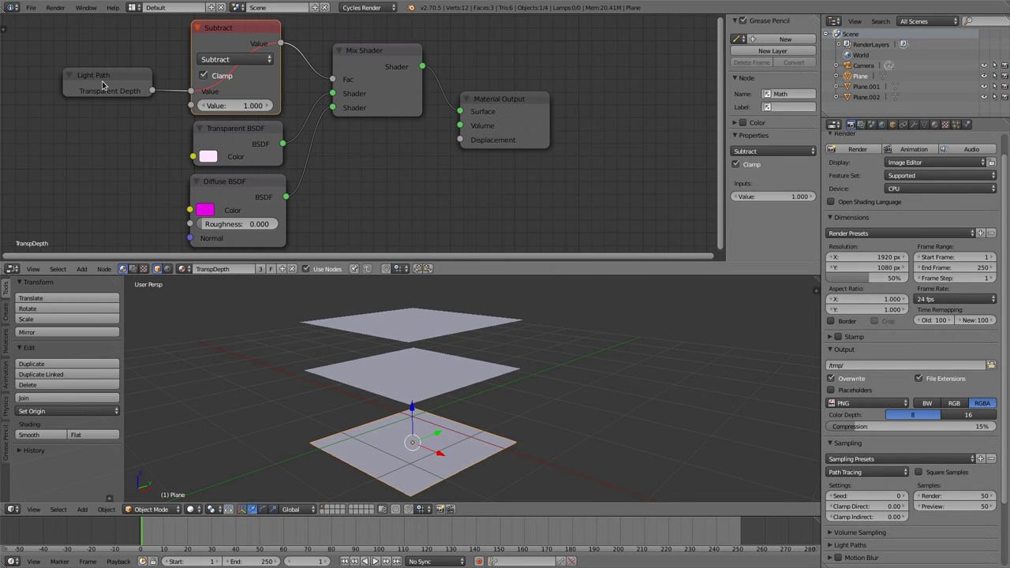
Step: Collapse the Subtract node and place it between Light Path and Mix Shader, and select the topmost plane
key(shift+a)
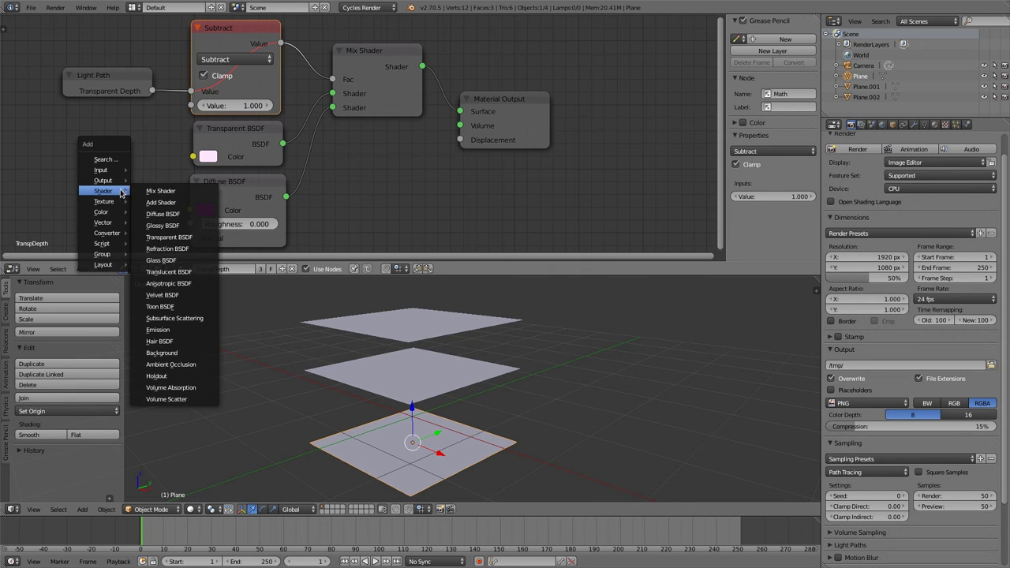
mouse_move(116, 171)
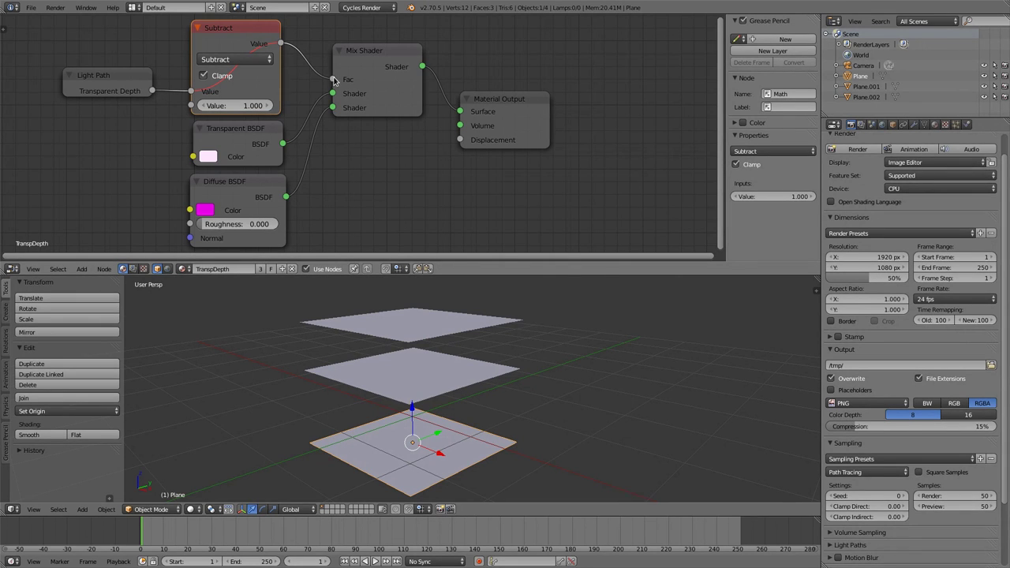
click(197, 28)
drag(198, 31, 243, 82)
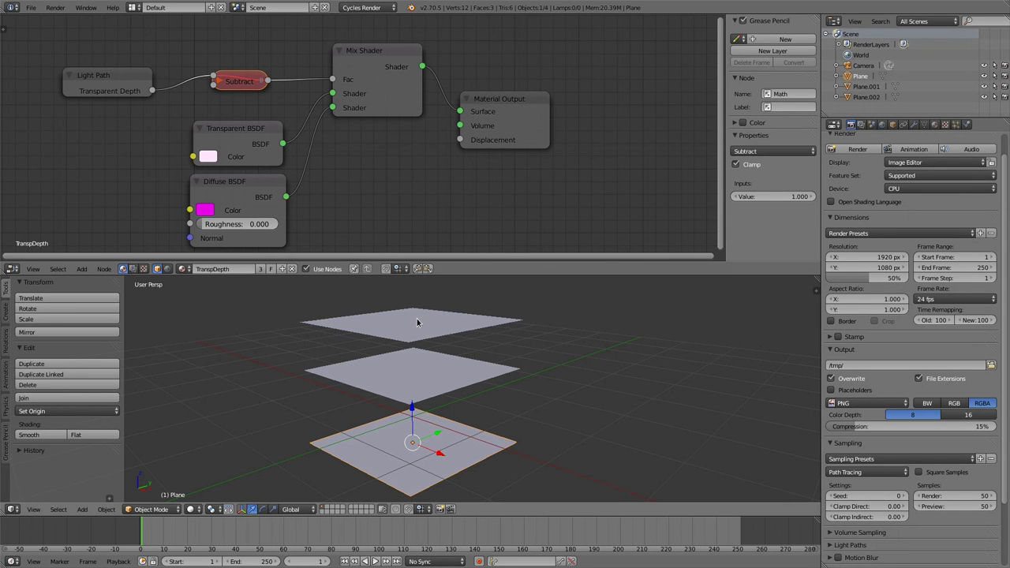
right_click(458, 336)
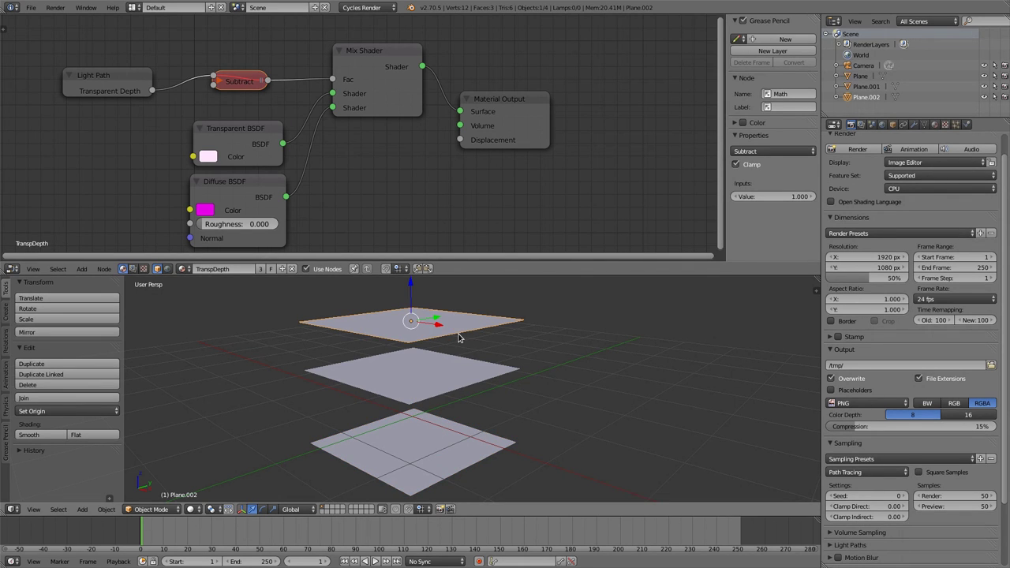
Step: Preview the stacked planes in rendered shading and shift the Transparent BSDF color to a pale lavender
key(shift+z)
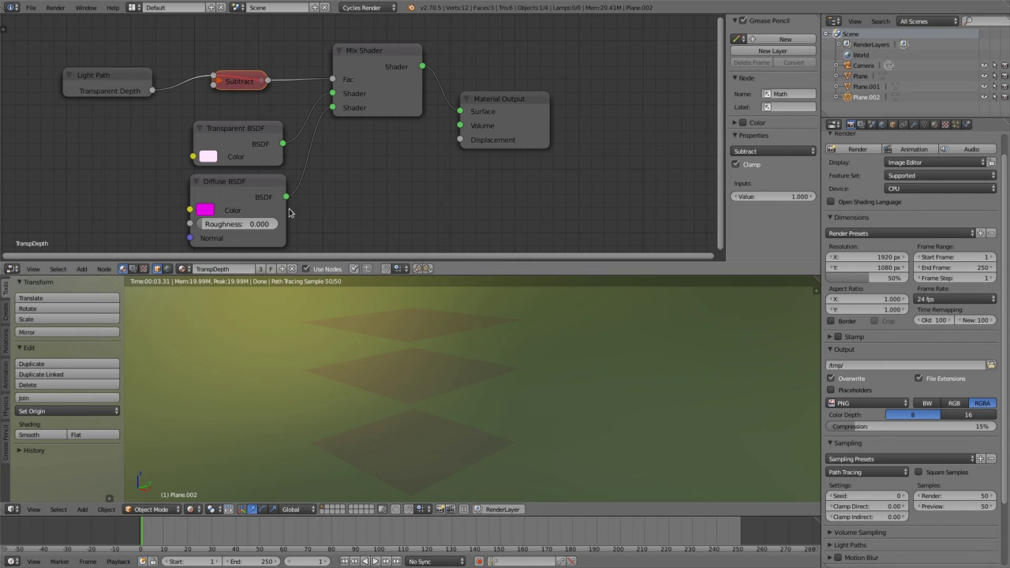
click(208, 156)
drag(257, 221, 259, 220)
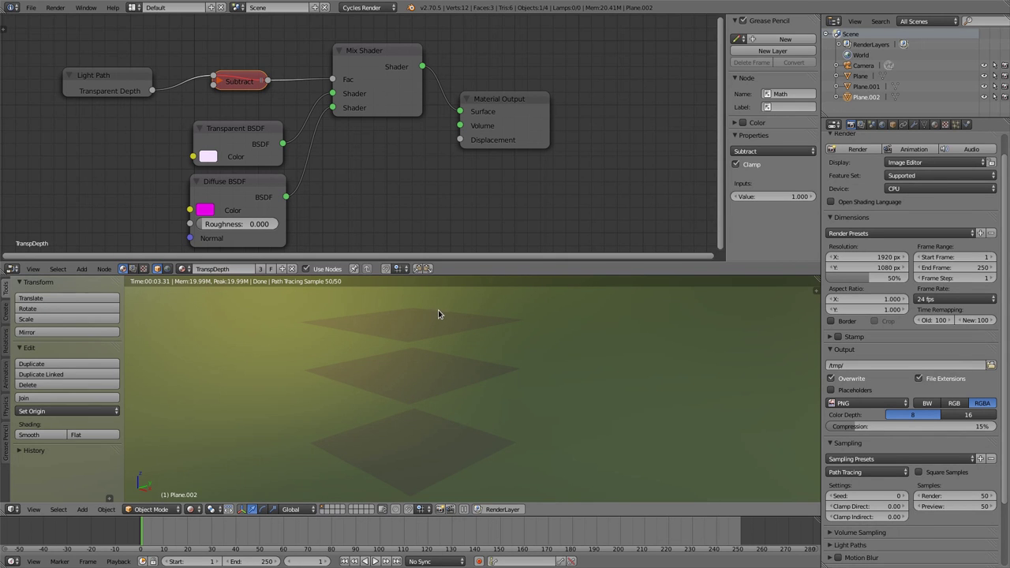
middle_drag(438, 310, 440, 327)
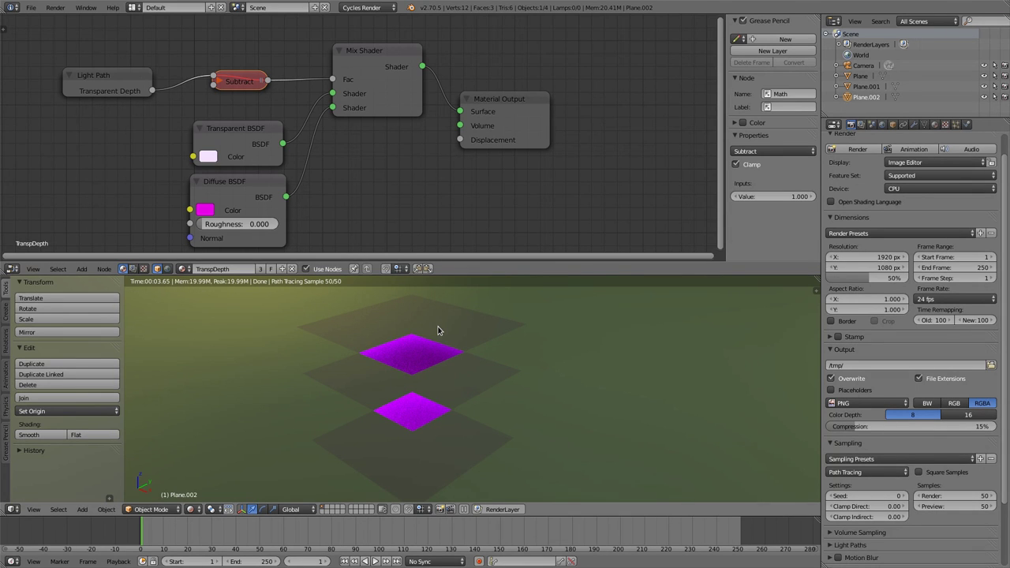
Step: Expand the Subtract node, place it above the Transparent BSDF node and toggle its mute state
click(220, 82)
drag(247, 89, 227, 25)
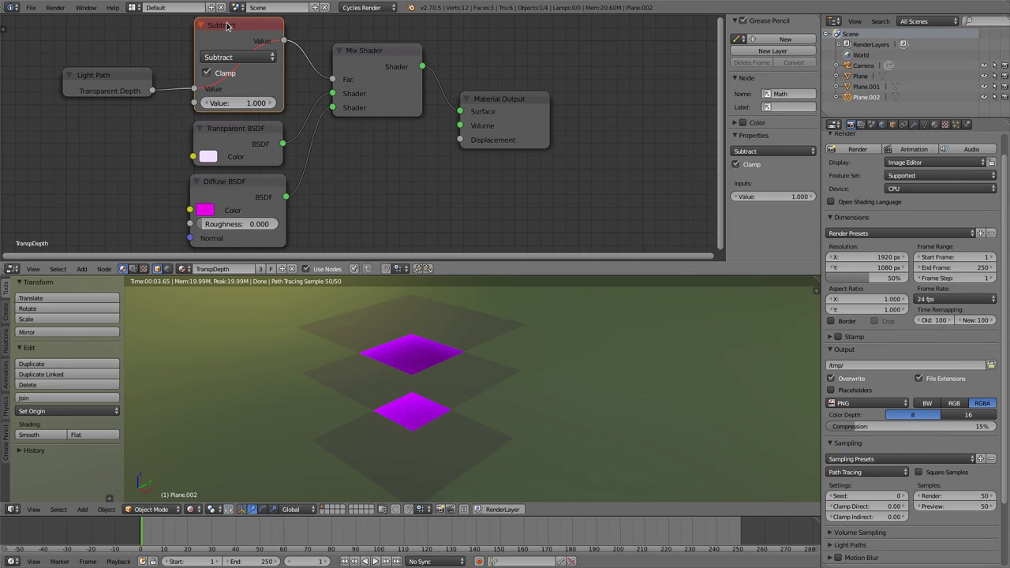
middle_drag(359, 67, 360, 78)
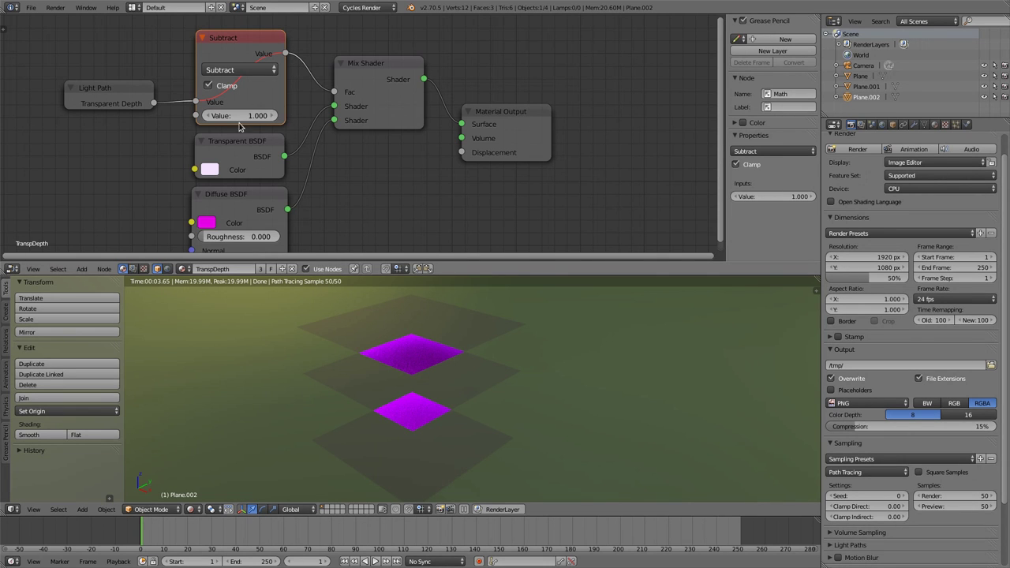
key(m)
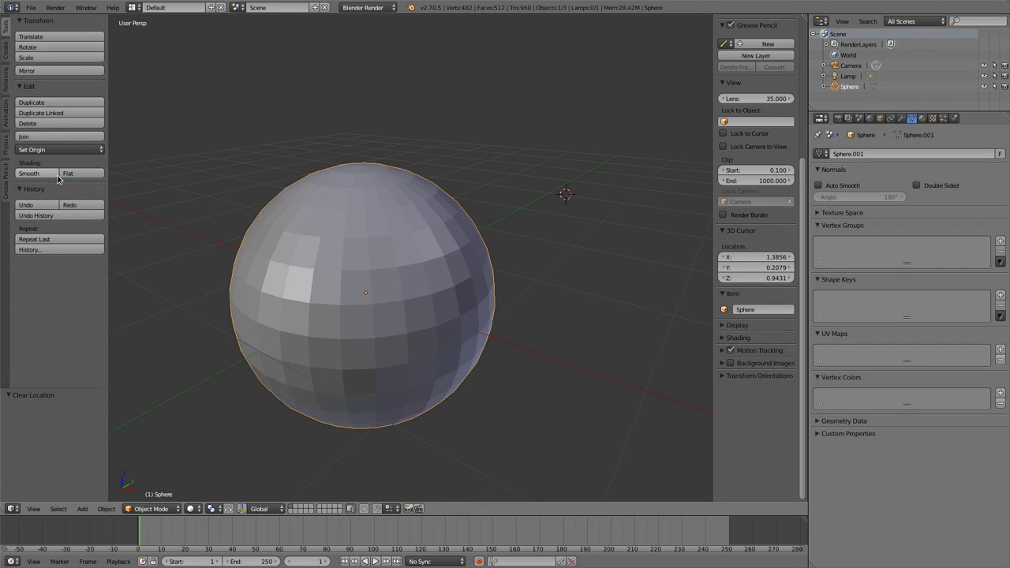
Step: Shade the sphere smooth and mark the four edges around one face on its front as sharp
click(29, 174)
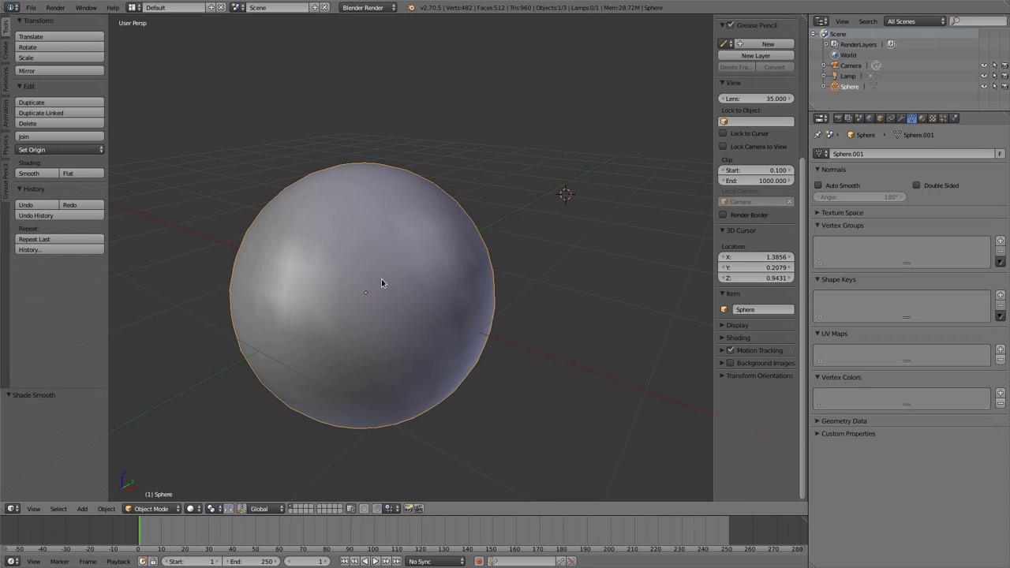
key(Tab)
right_click(352, 272)
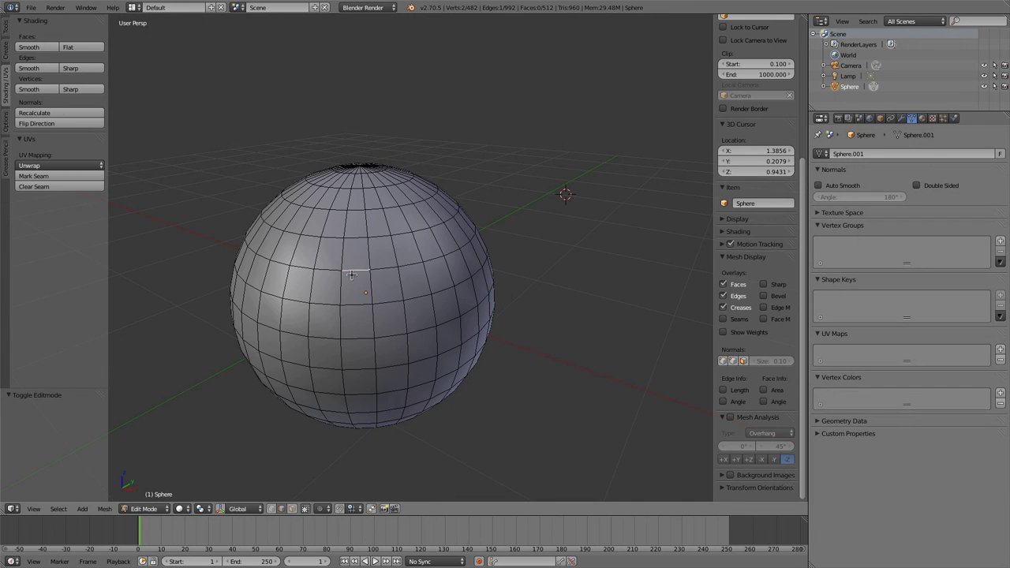
right_click(370, 289)
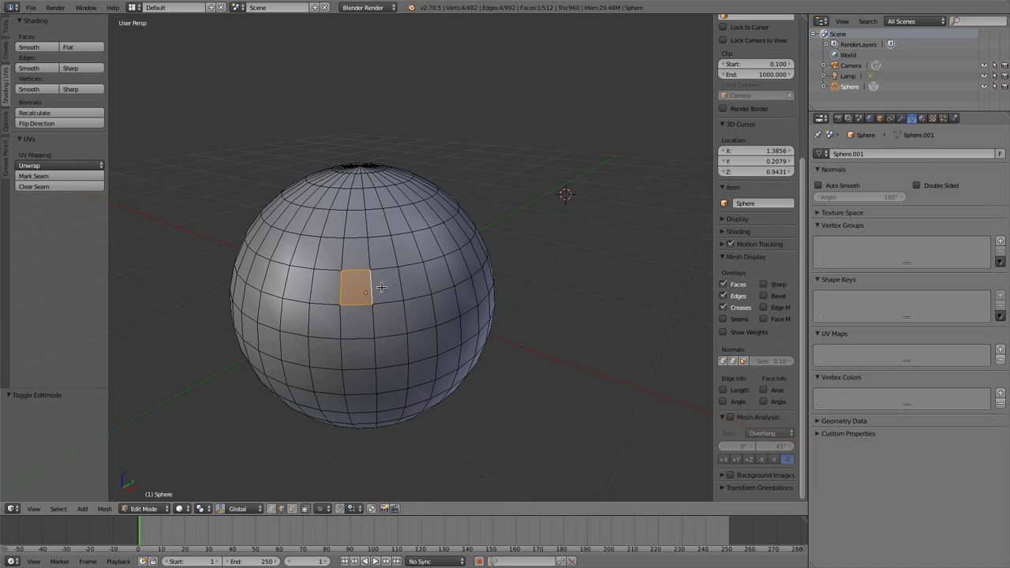
mouse_move(389, 287)
middle_down()
mouse_move(445, 276)
mouse_move(402, 283)
middle_up()
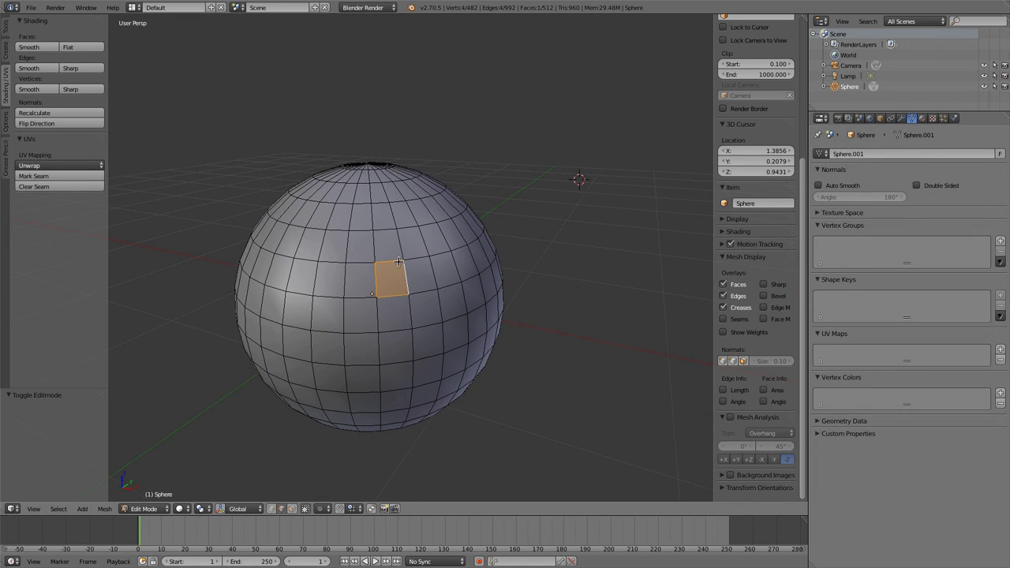
click(71, 68)
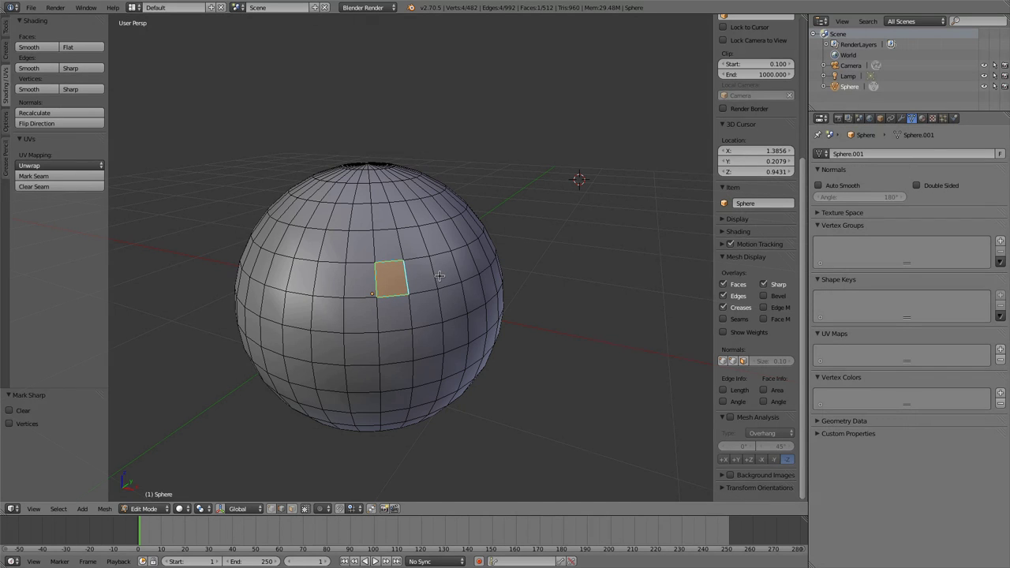
Step: Return to Object Mode and enable Auto Smooth for the sphere's normals
key(Tab)
middle_drag(422, 315, 398, 302)
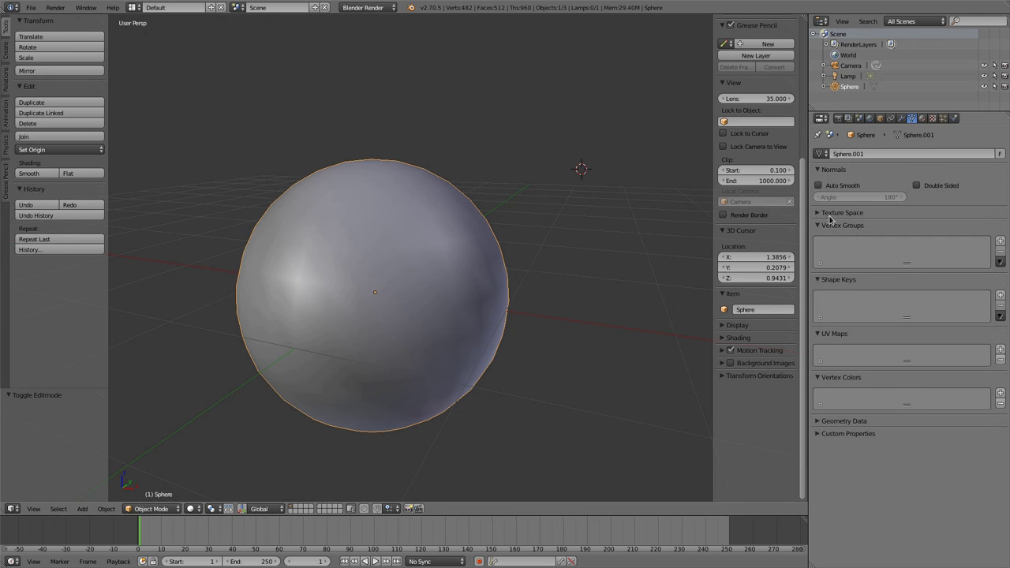
click(819, 186)
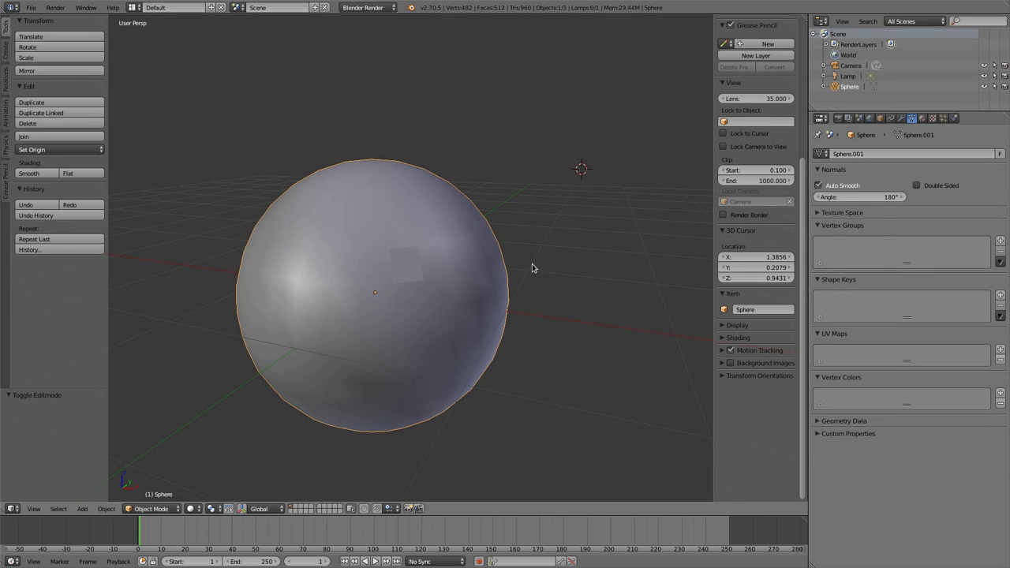
Step: Mark a stair-stepped run of edges below the sharp-edged face as sharp and return to Object Mode
key(Tab)
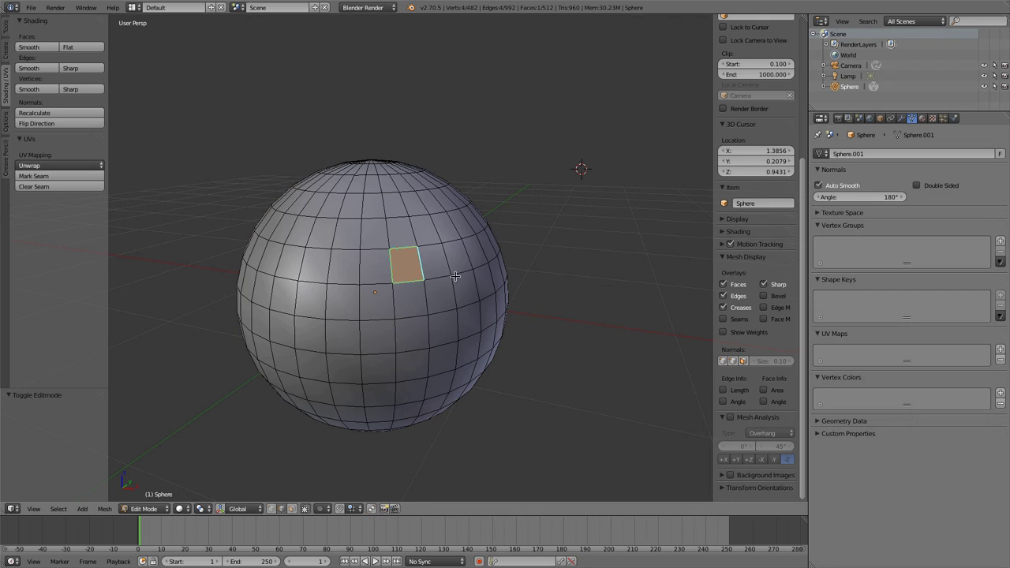
right_click(430, 283)
shift+right_click(373, 283)
shift+right_click(360, 303)
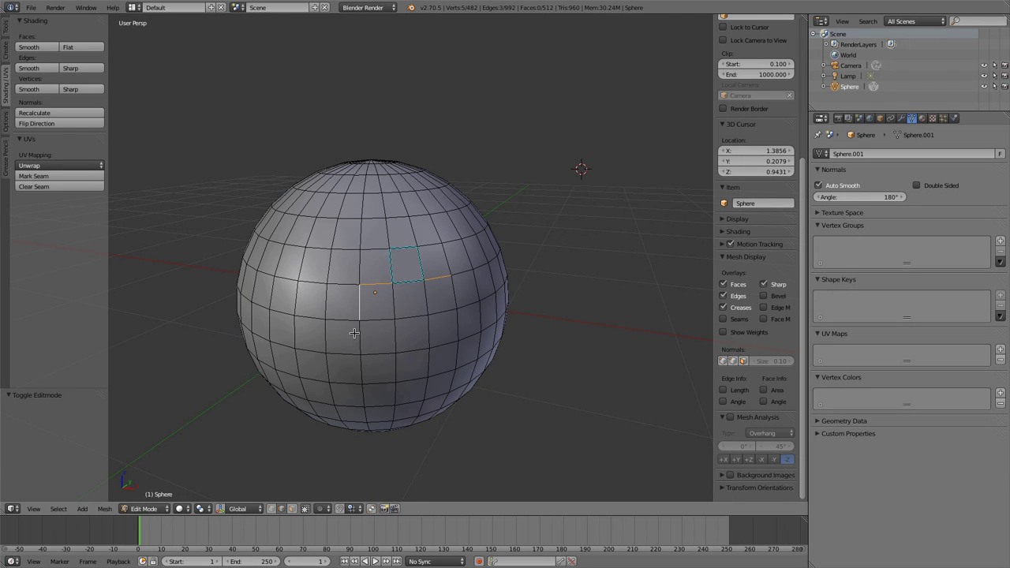
shift+right_click(343, 318)
shift+right_click(296, 331)
shift+right_click(315, 315)
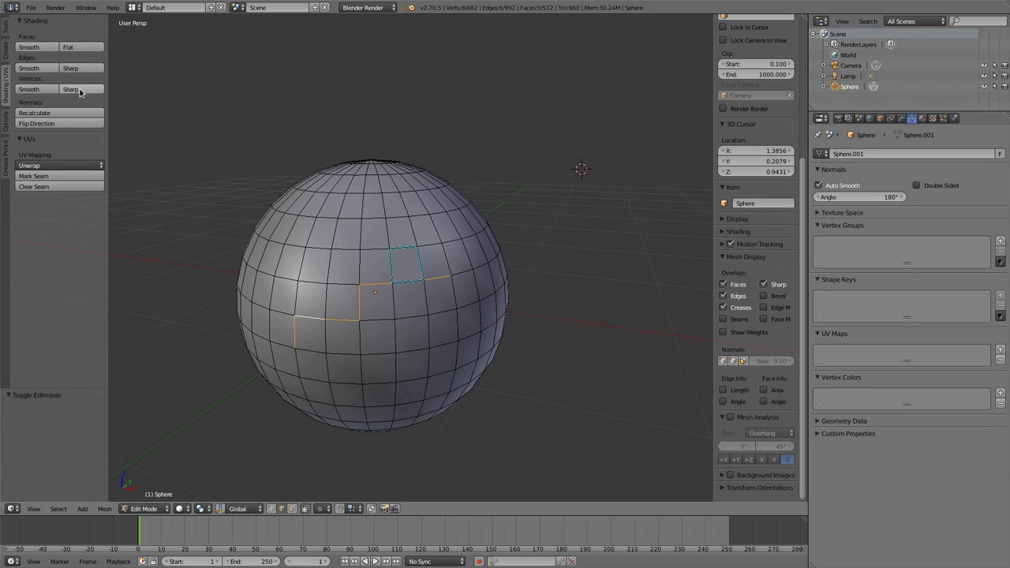
click(71, 68)
key(Tab)
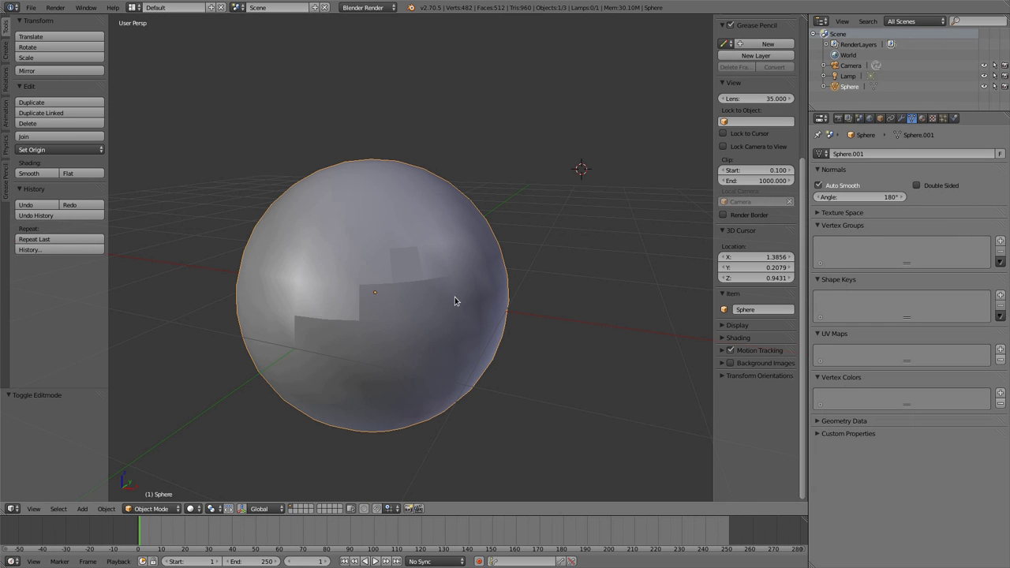
Step: Render the current frame and view the sphere from several sides to examine the shading along its sharp edges
mouse_move(408, 321)
middle_down()
mouse_move(446, 289)
mouse_move(446, 314)
mouse_move(395, 321)
middle_up()
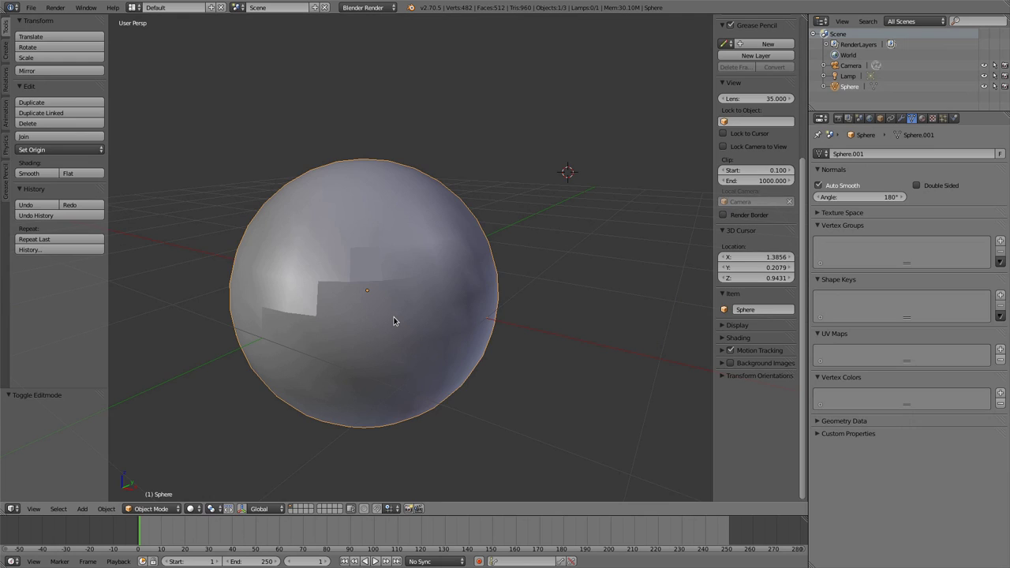
key(F12)
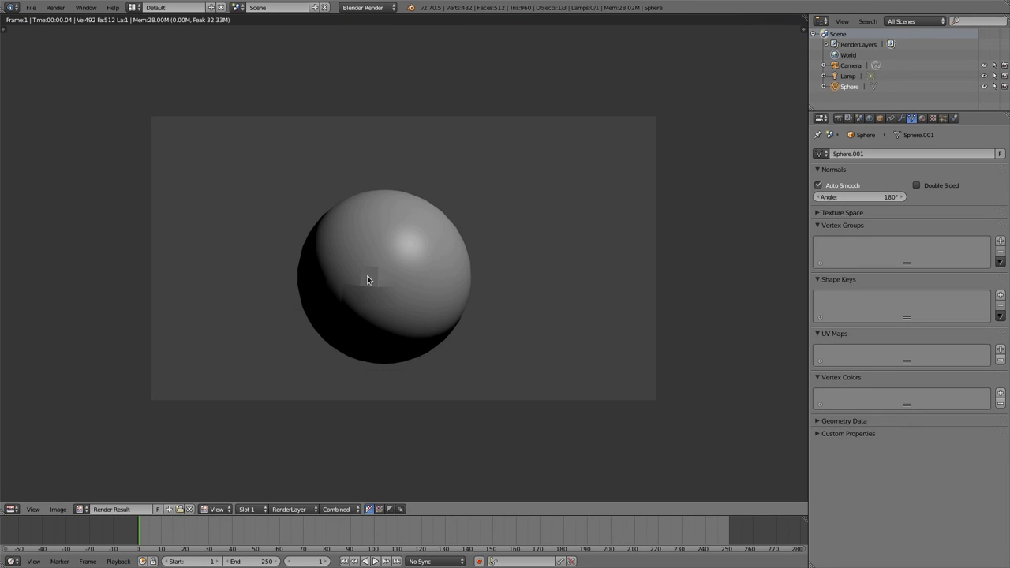
key(Escape)
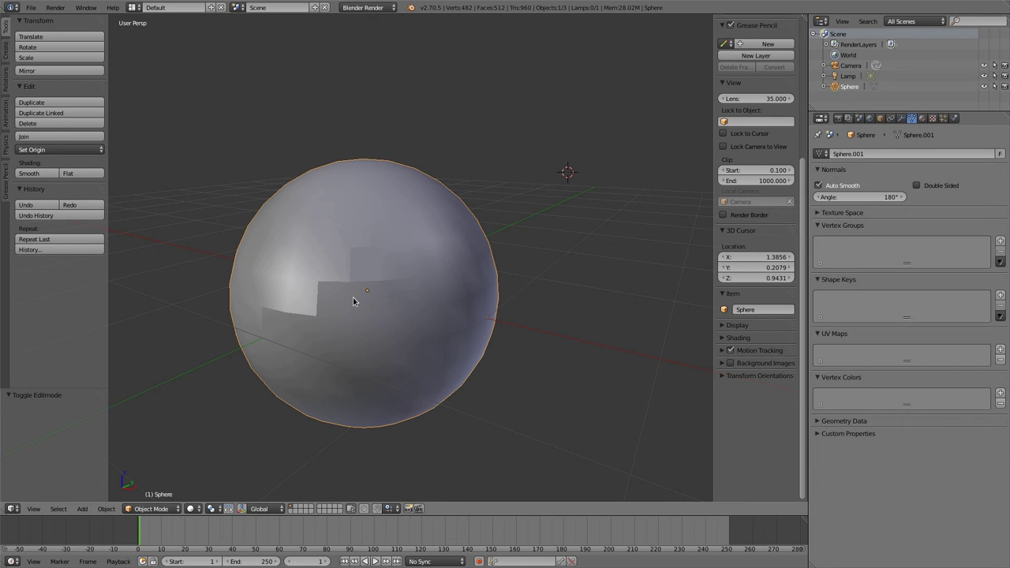
shift+middle_drag(371, 338, 412, 309)
middle_drag(357, 330, 413, 332)
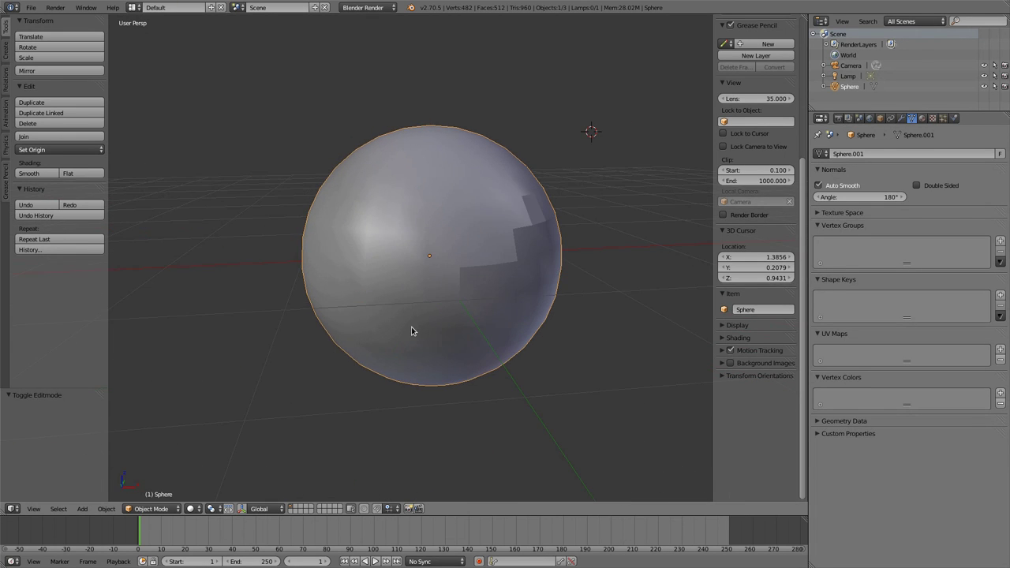
middle_drag(516, 277, 530, 295)
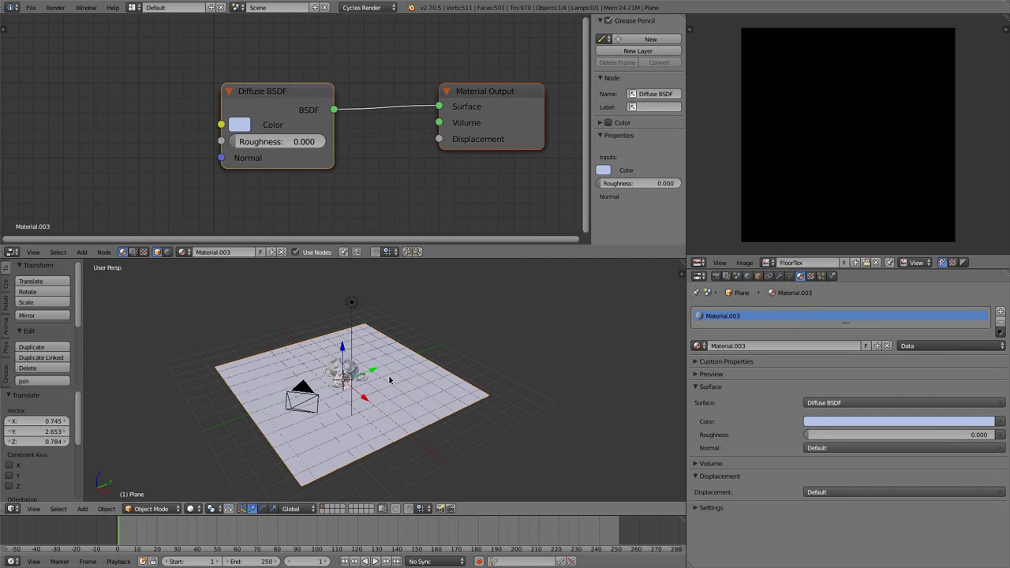
Step: Add the Suzanne head to the floor plane selection and raise both about 0.43 along Z
middle_drag(292, 403, 364, 406)
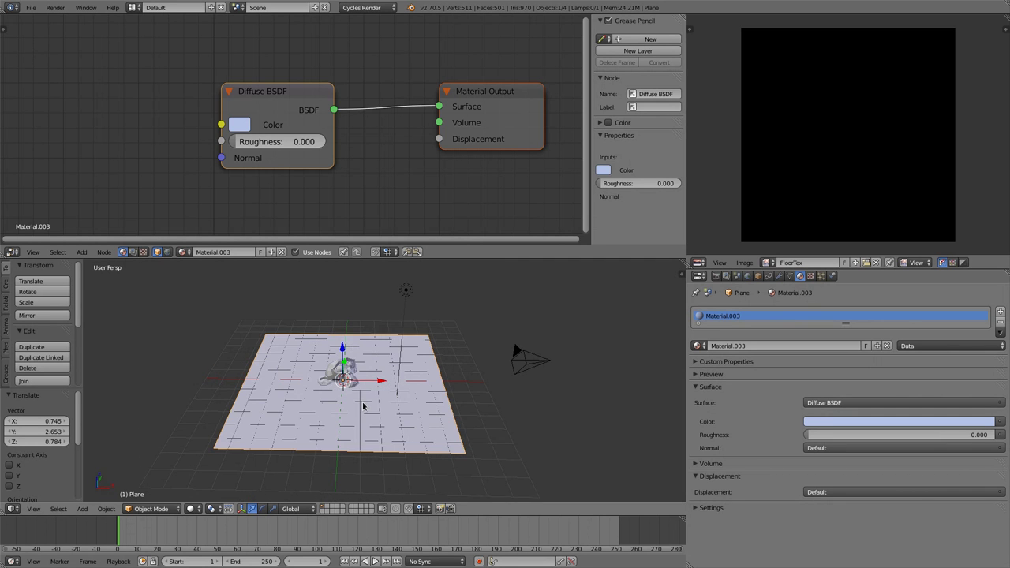
shift+click(353, 376)
shift+click(377, 354)
key(g)
key(z)
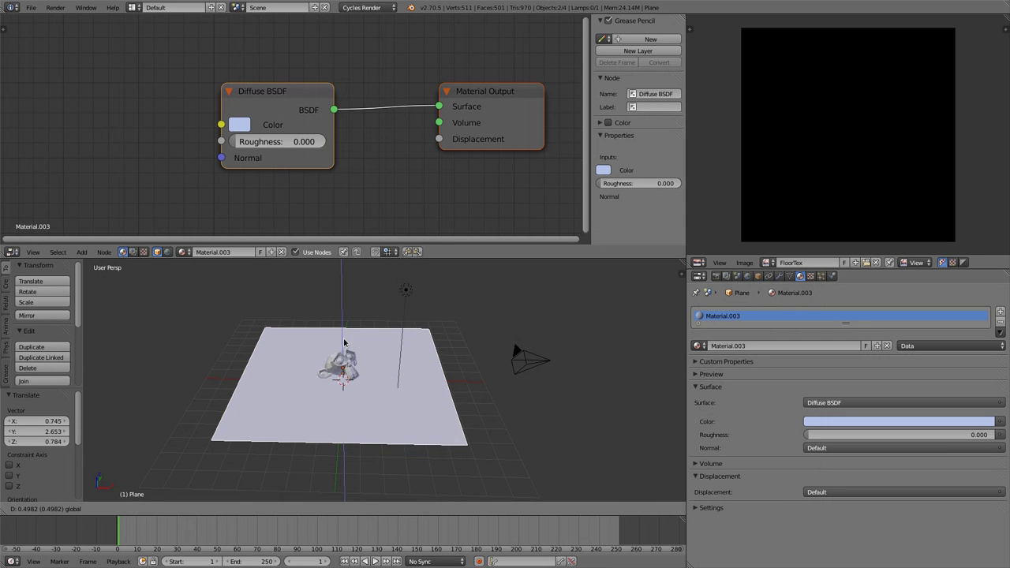
click(344, 347)
middle_drag(344, 347, 472, 455)
scroll(402, 440, up, 3)
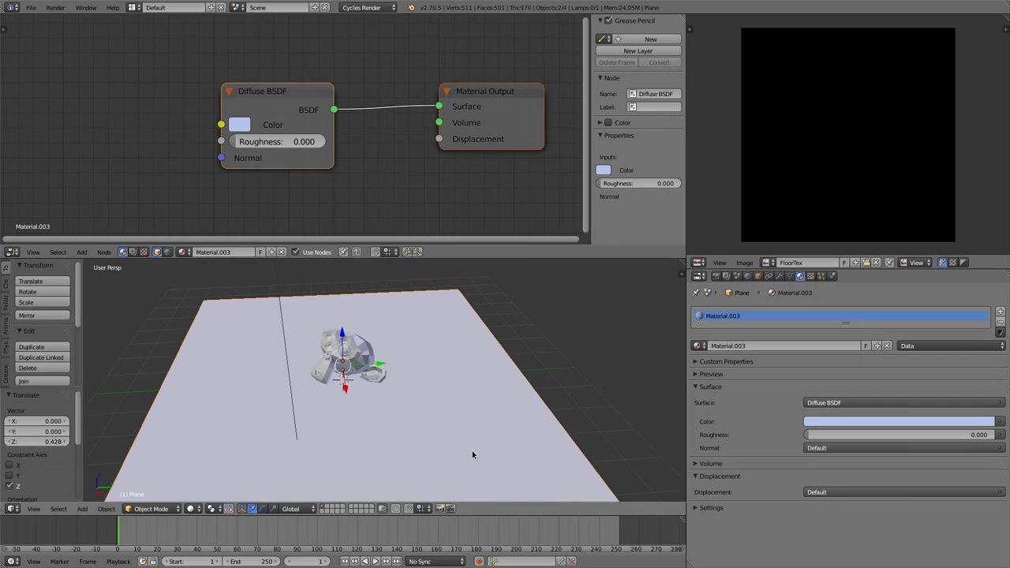
Step: Select the Suzanne head and the floor plane in turn to compare their Diffuse BSDF materials
right_click(355, 346)
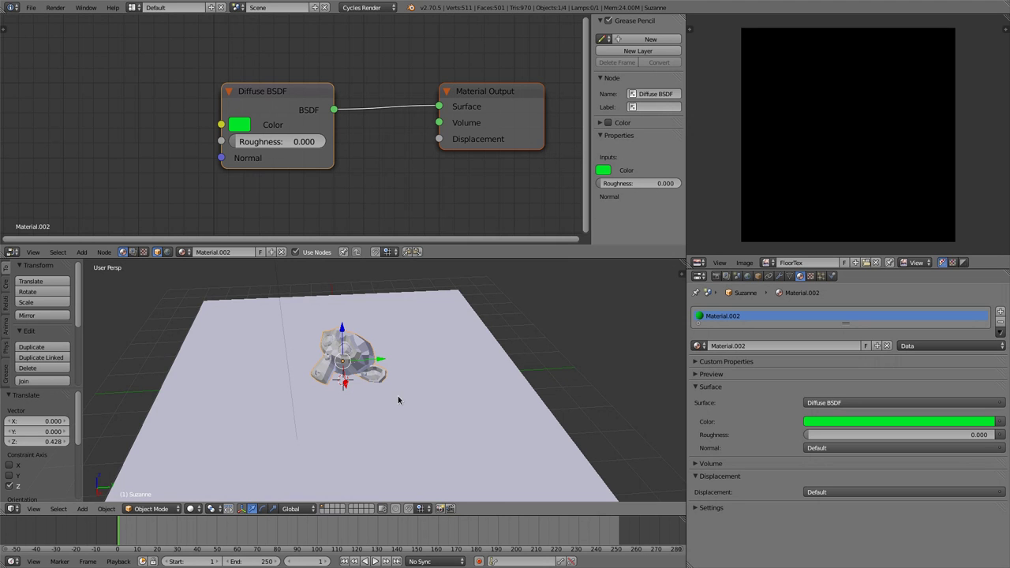
mouse_move(398, 400)
middle_down()
mouse_move(419, 397)
mouse_move(390, 419)
mouse_move(408, 404)
middle_up()
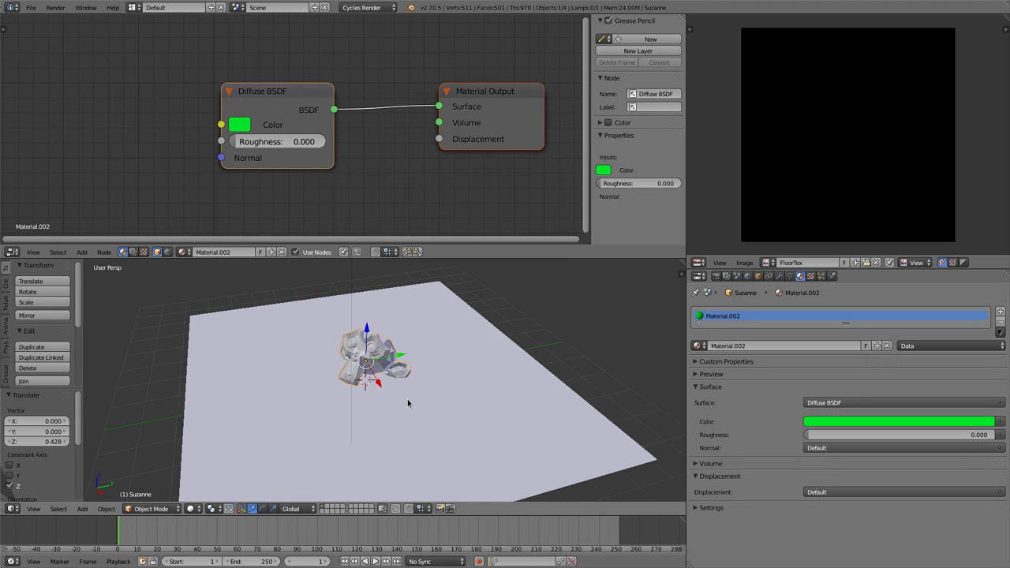
scroll(408, 404, down, 3)
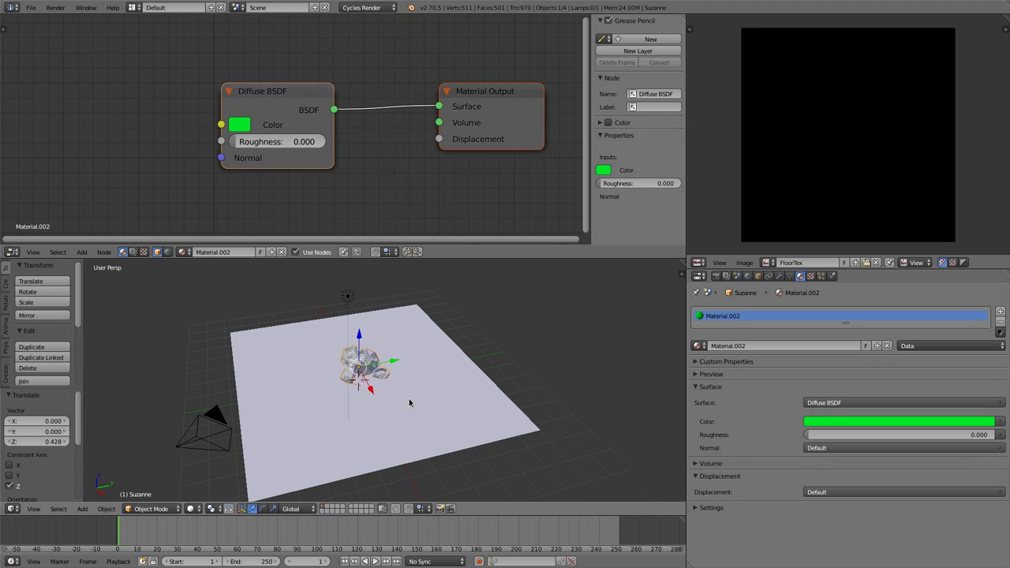
right_click(418, 344)
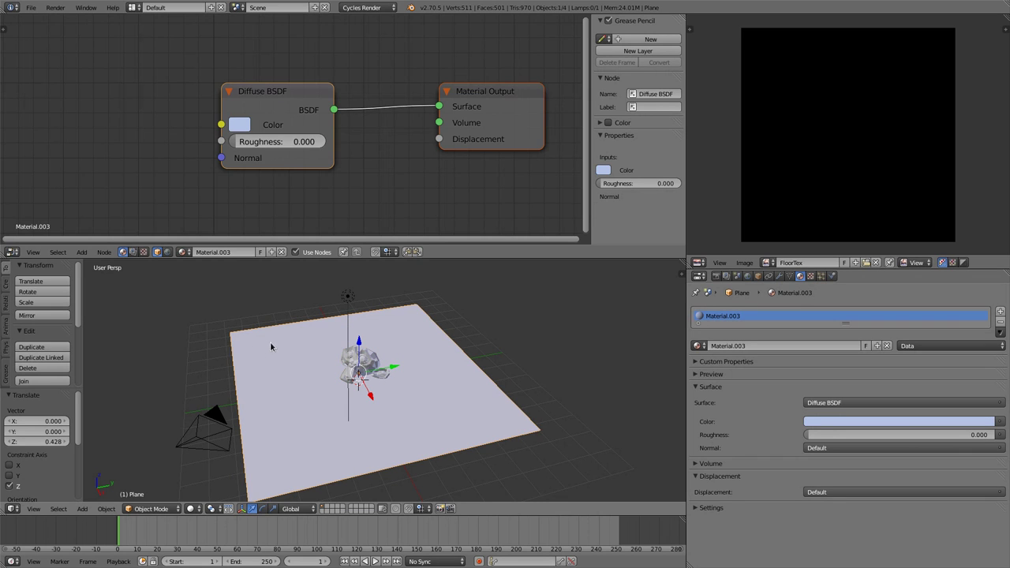
right_click(371, 360)
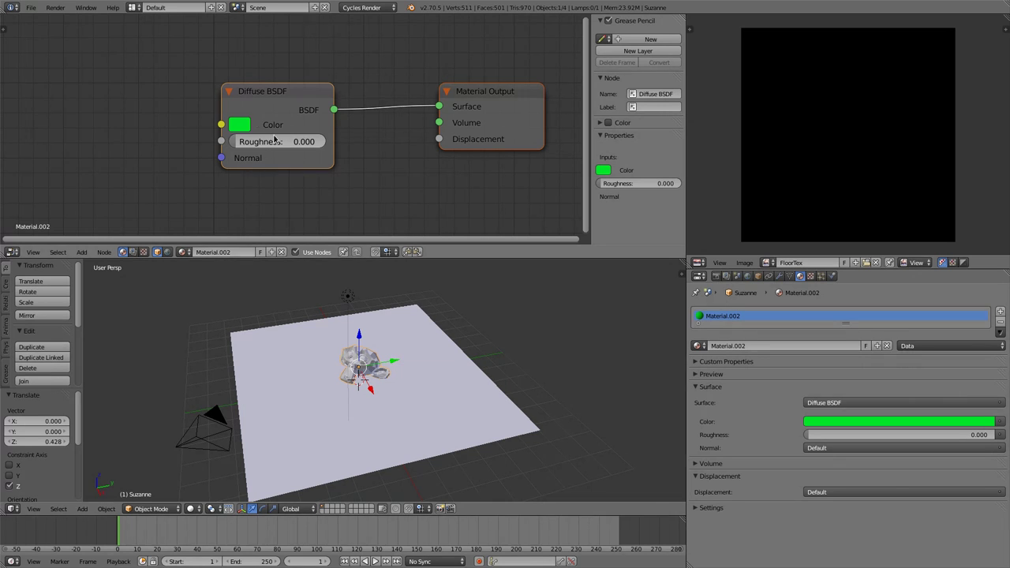
right_click(397, 350)
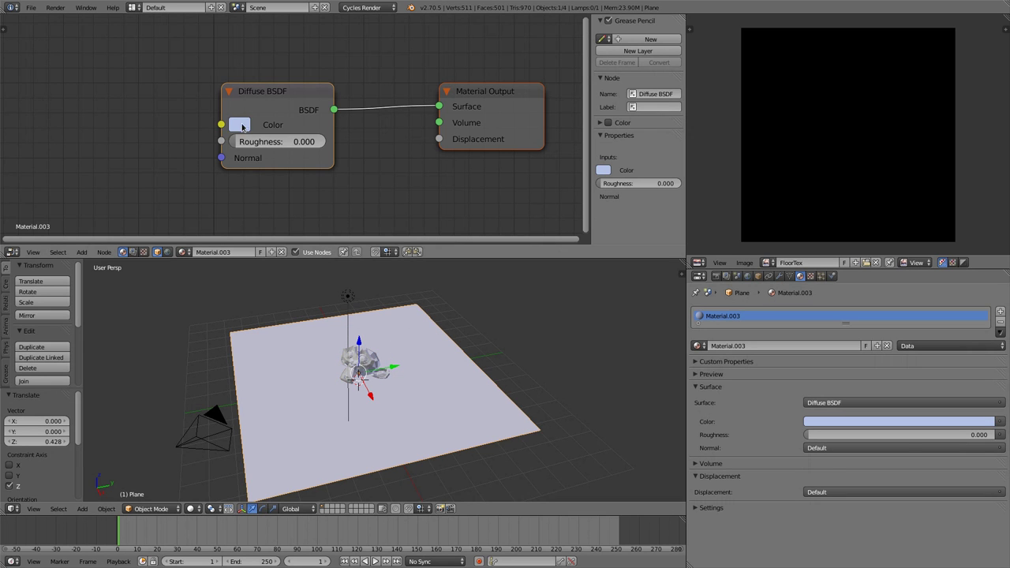
Step: Preview the Suzanne head and floor plane in rendered shading, and return to solid shading
key(shift+z)
scroll(401, 371, up, 3)
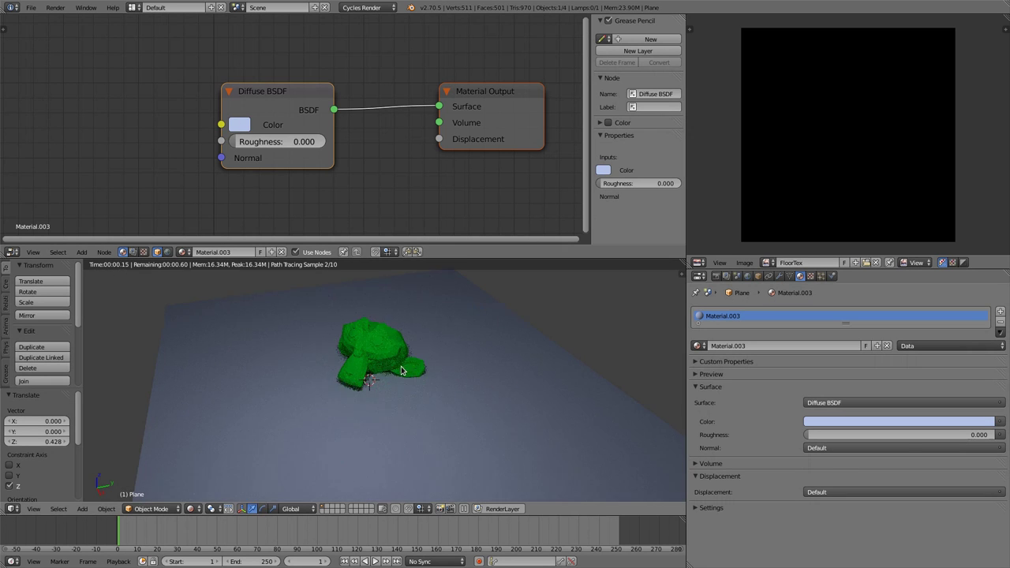
middle_drag(415, 376, 444, 382)
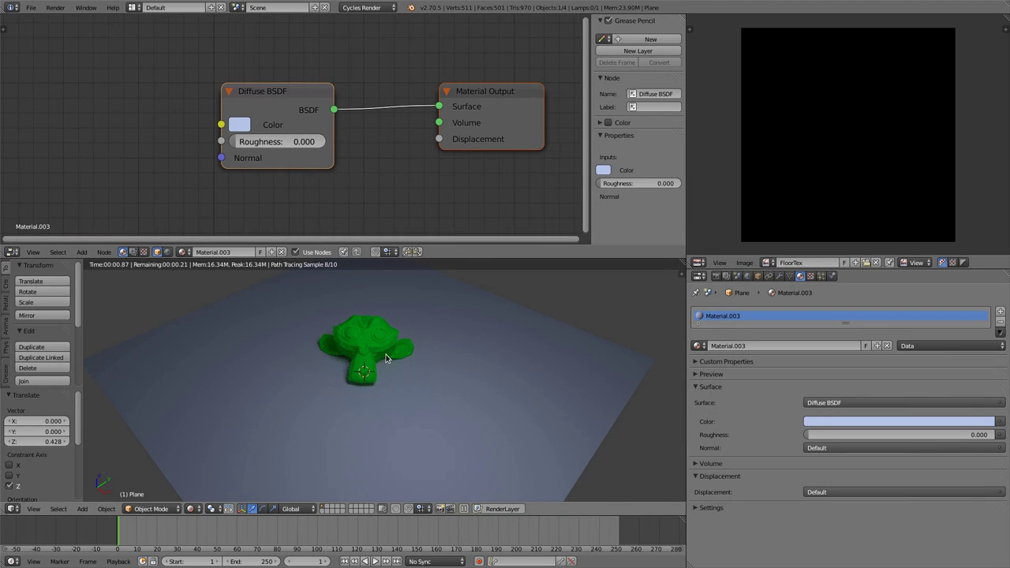
key(shift+z)
scroll(412, 410, down, 5)
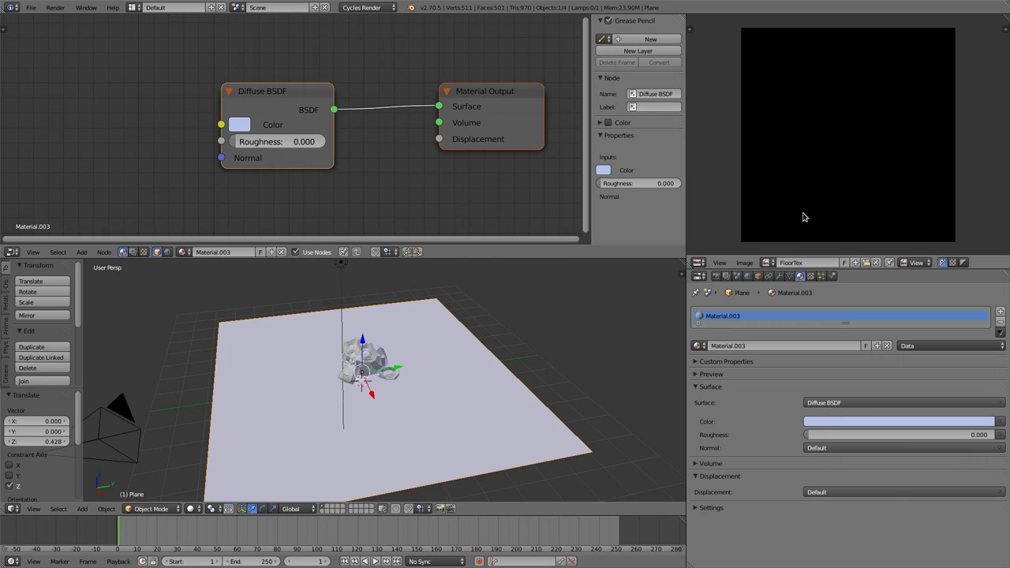
Step: Unwrap the floor plane's whole mesh in Edit Mode for the FloorTex image, and return to Object Mode
click(768, 264)
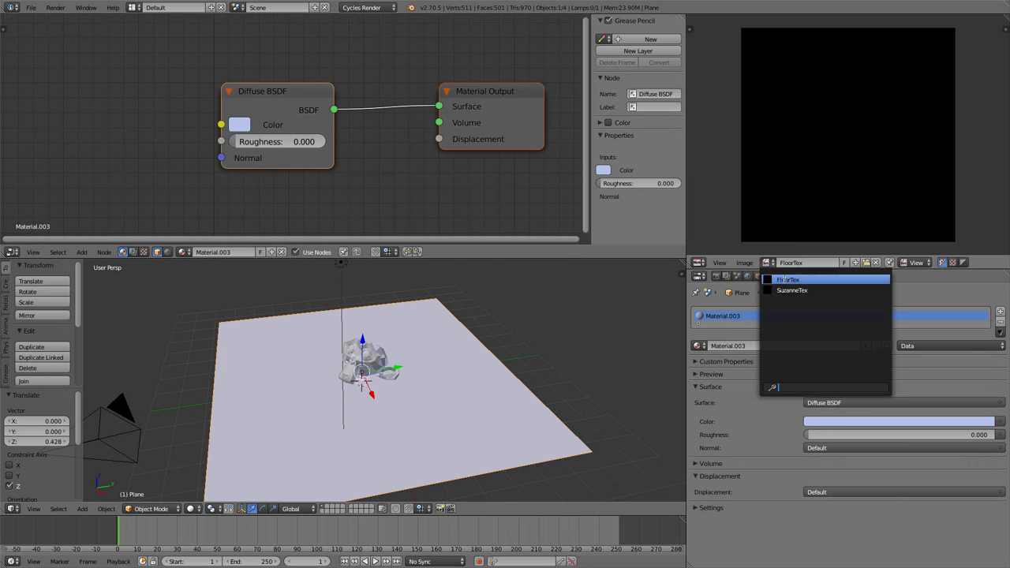
key(Tab)
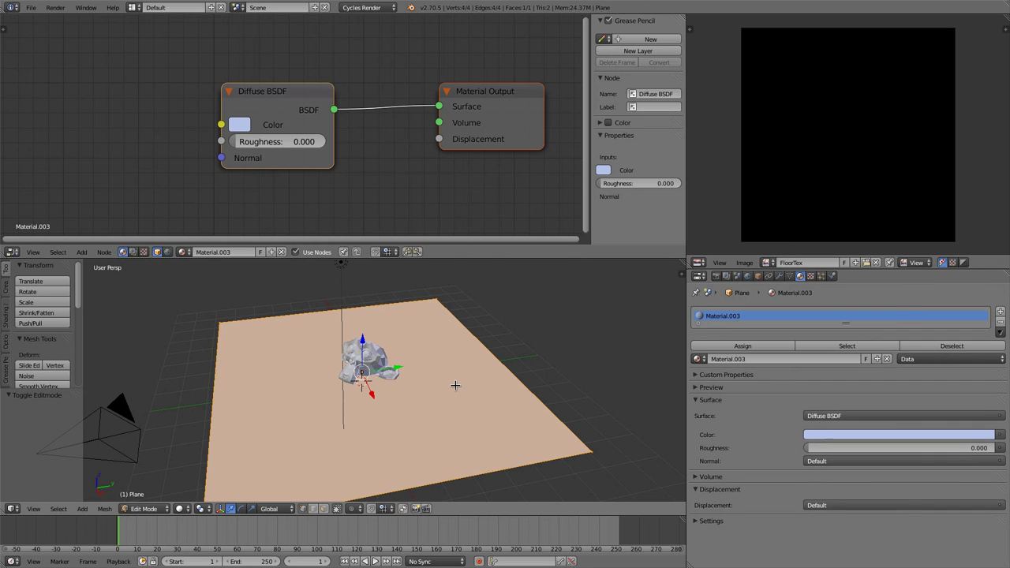
key(u)
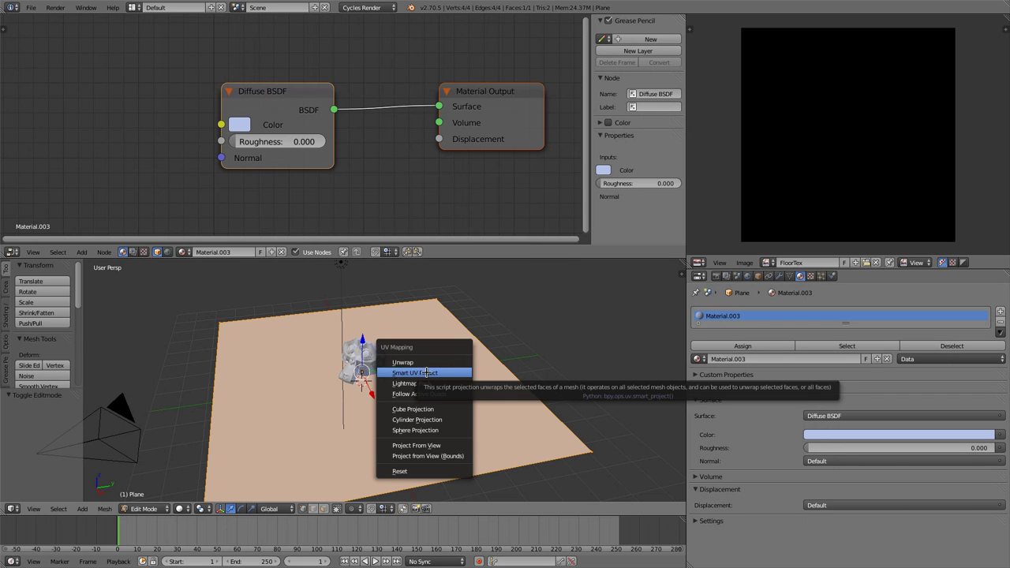
click(412, 362)
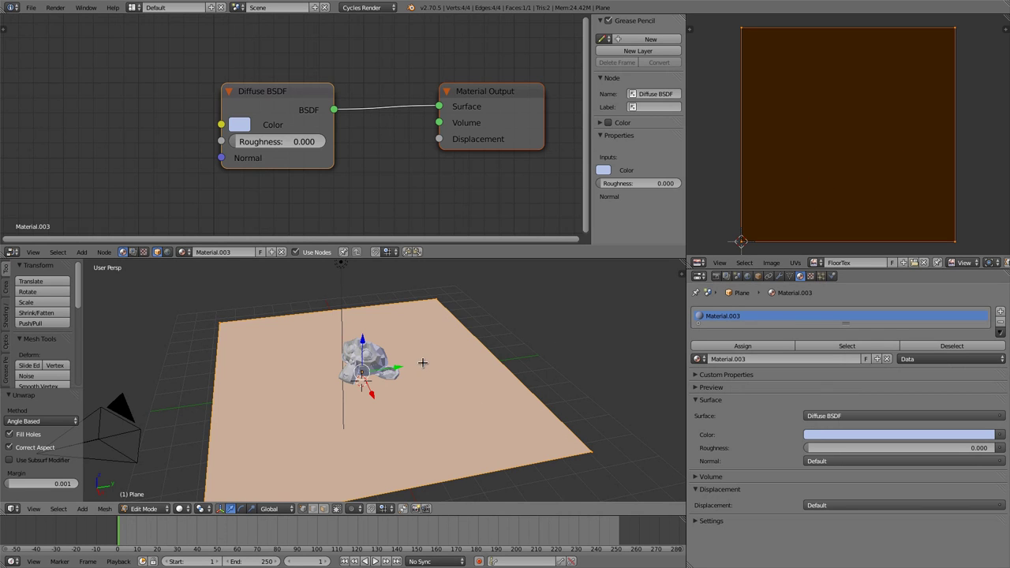
key(Tab)
Step: Display the SuzanneTex image and unwrap the Suzanne head's mesh with Smart UV Project at an angle limit of 66
right_click(369, 361)
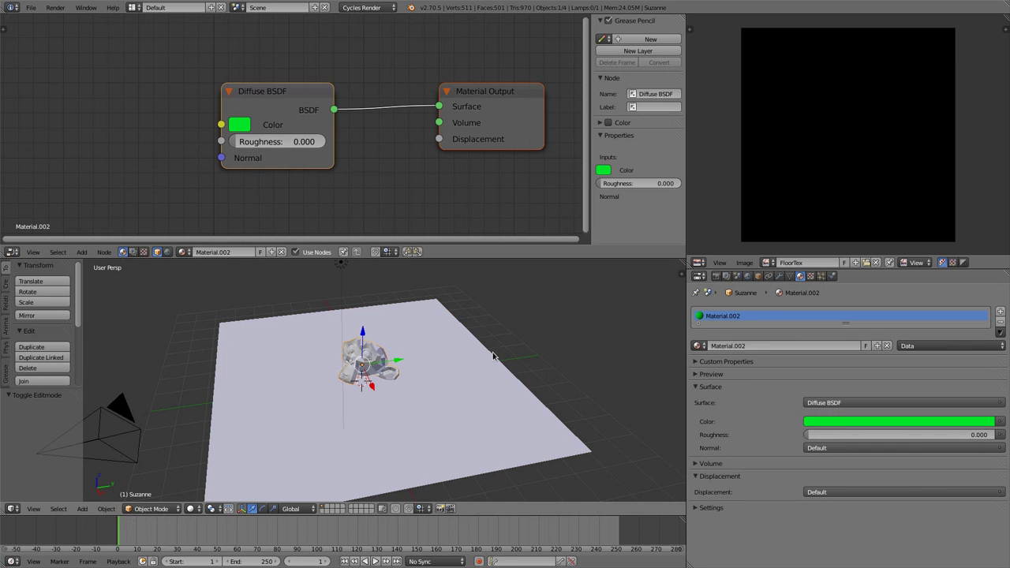
key(Tab)
click(767, 262)
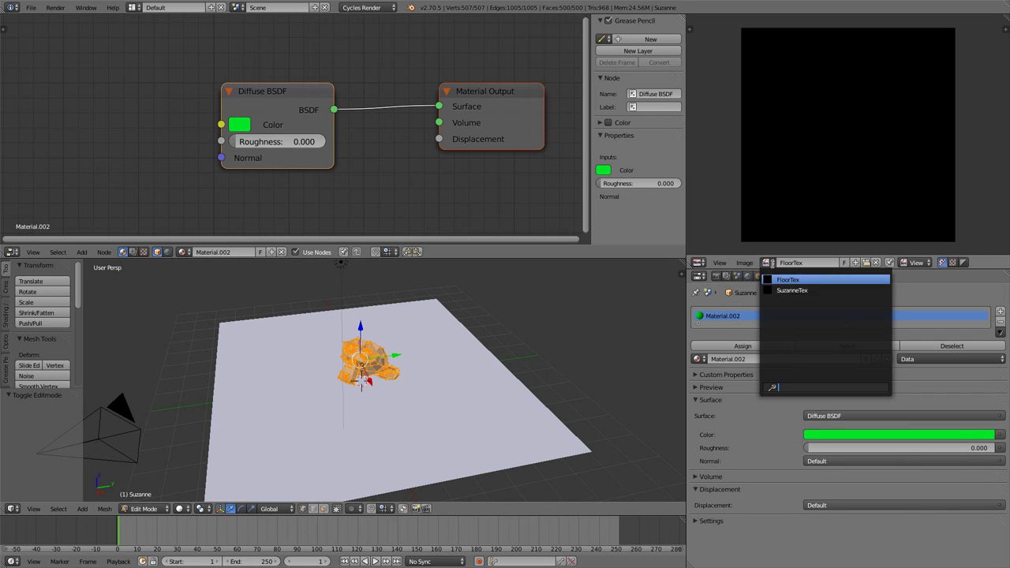
click(789, 291)
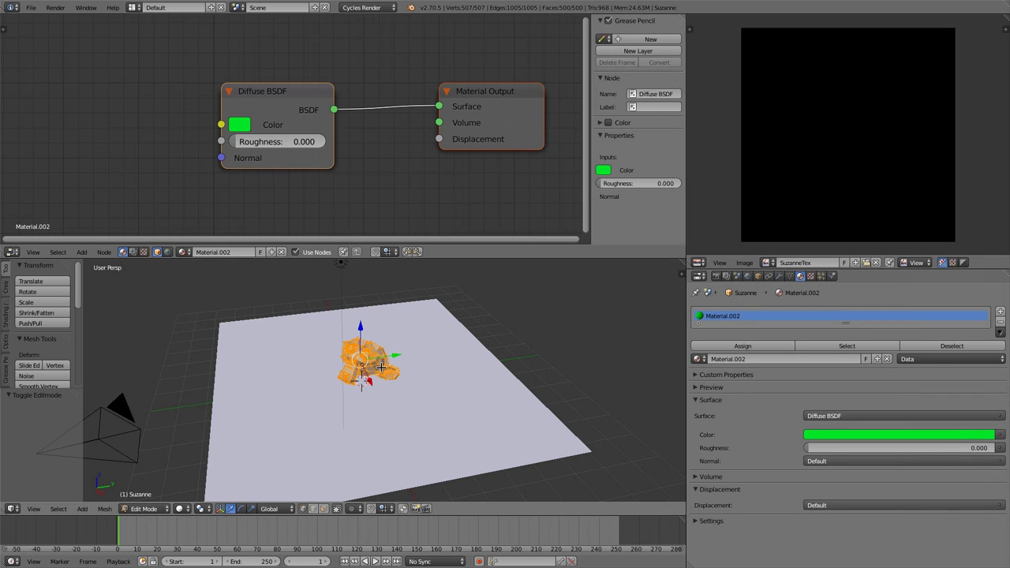
key(u)
click(347, 387)
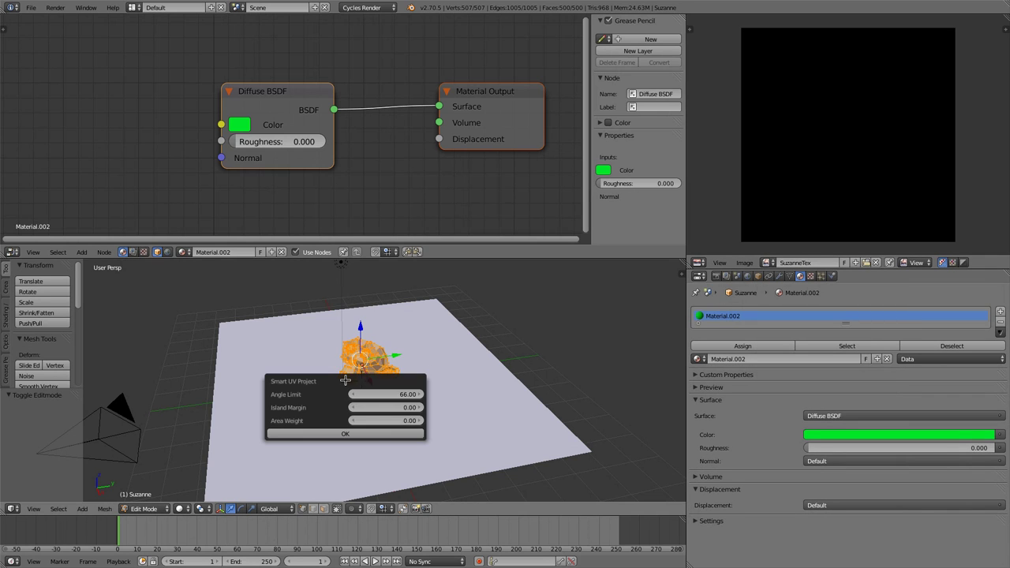
click(352, 434)
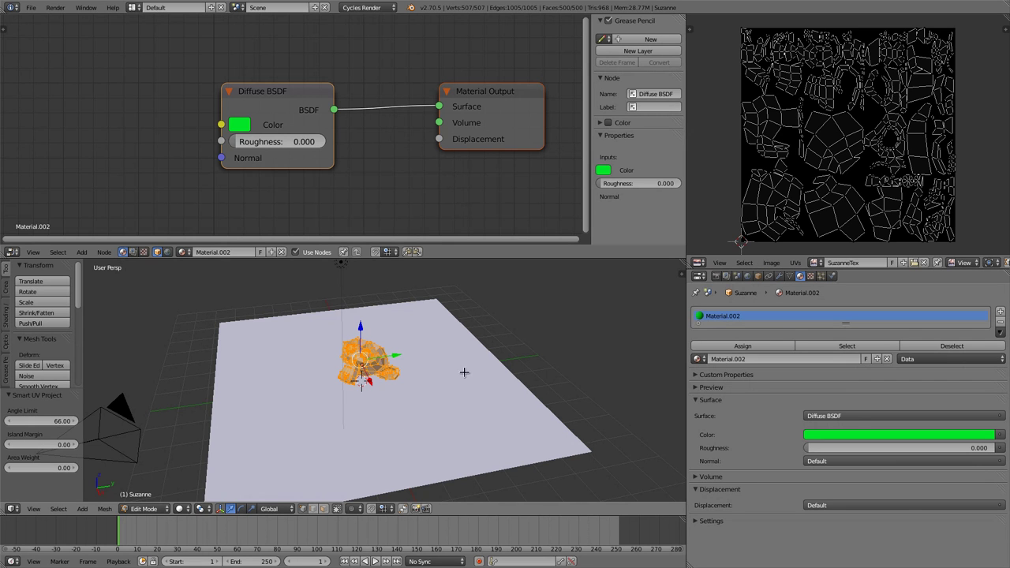
key(Tab)
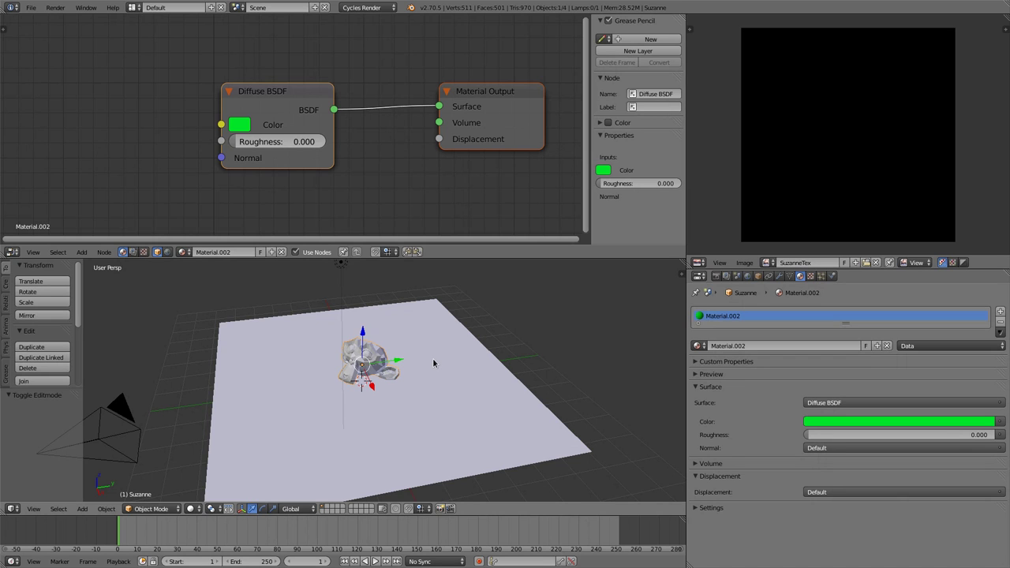
Step: Show only the Bake settings in the scene's render properties, collapsing the other sections
click(717, 277)
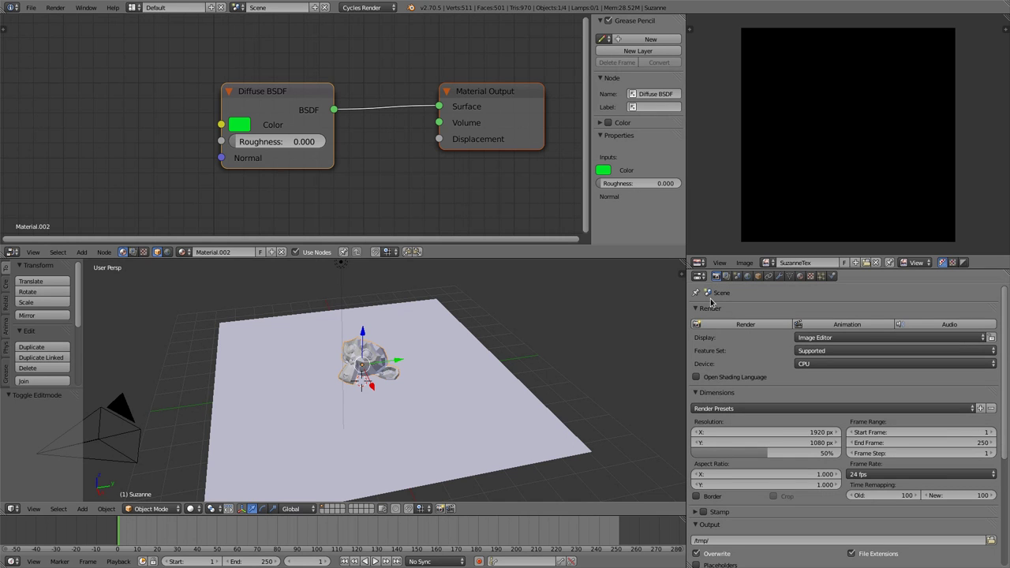
ctrl+click(710, 309)
click(706, 523)
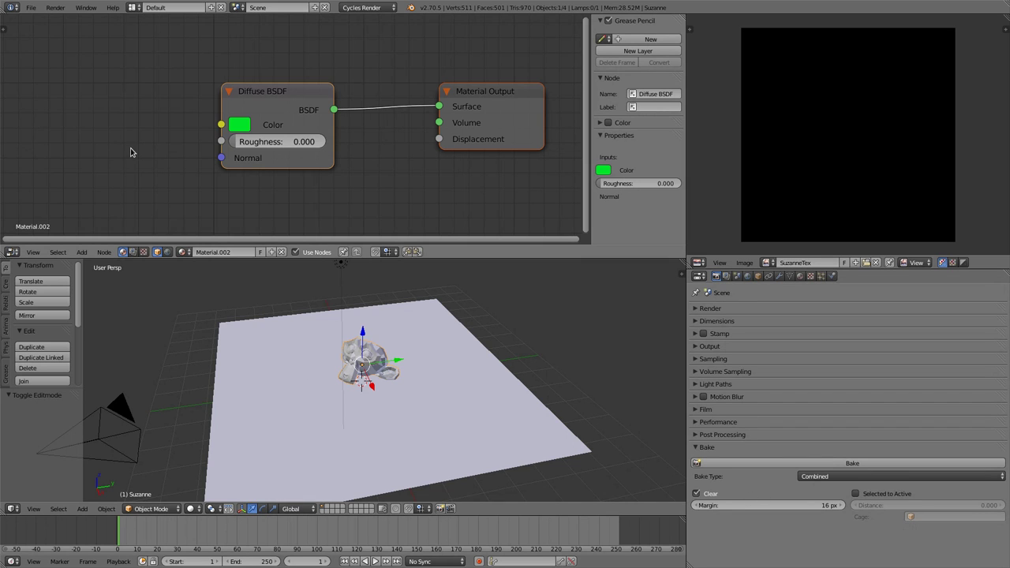
Step: Add an Image Texture node using the SuzanneTex image to the Suzanne head's material, leaving it unconnected
key(shift+a)
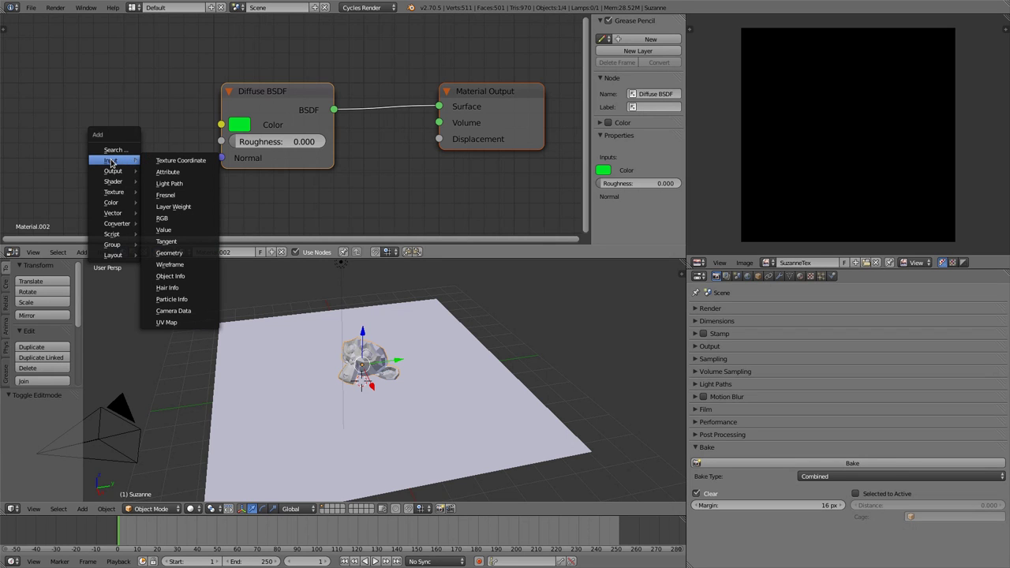
click(112, 150)
text(imag)
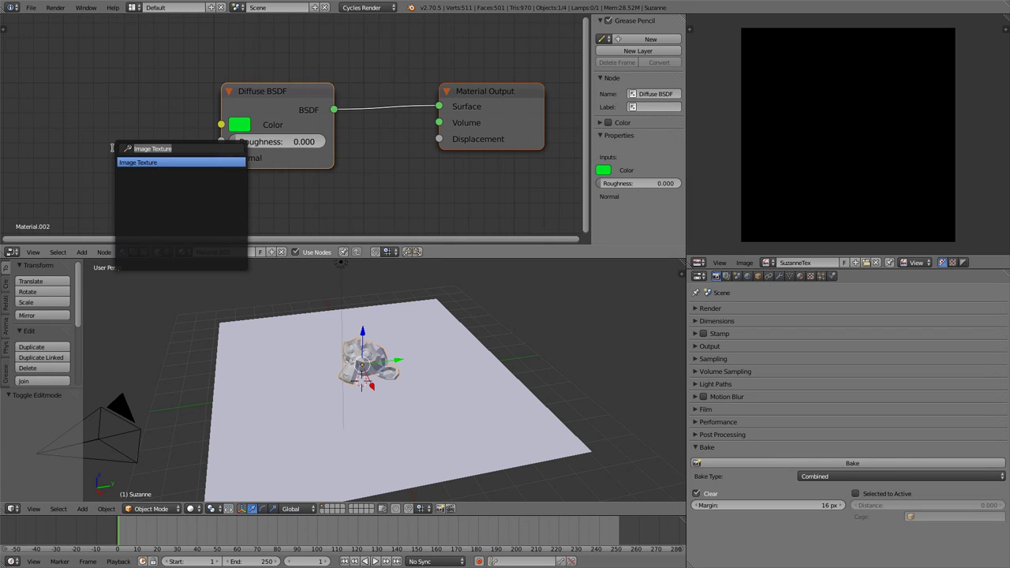
text(e)
click(136, 163)
click(95, 71)
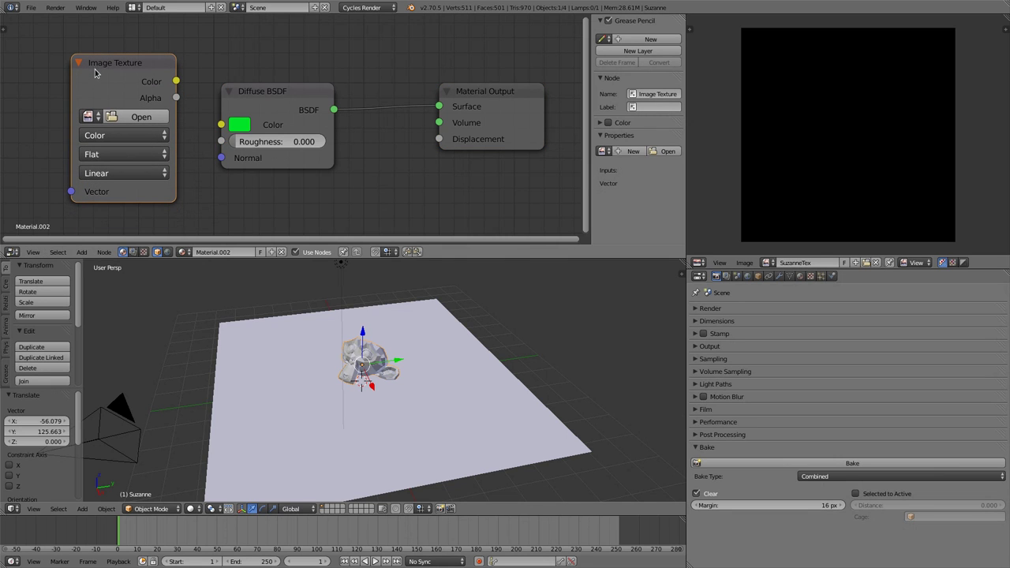
click(92, 119)
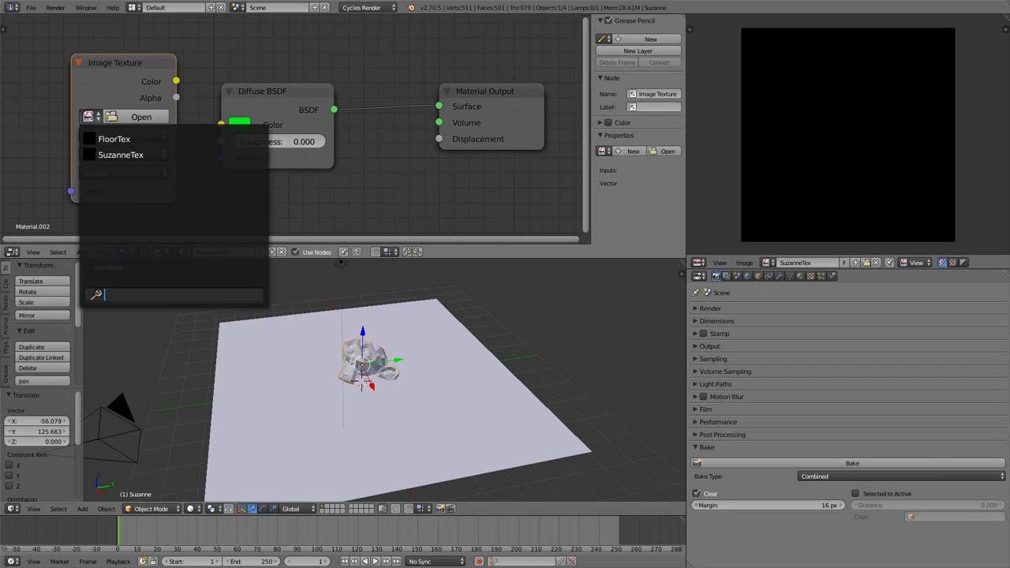
click(140, 156)
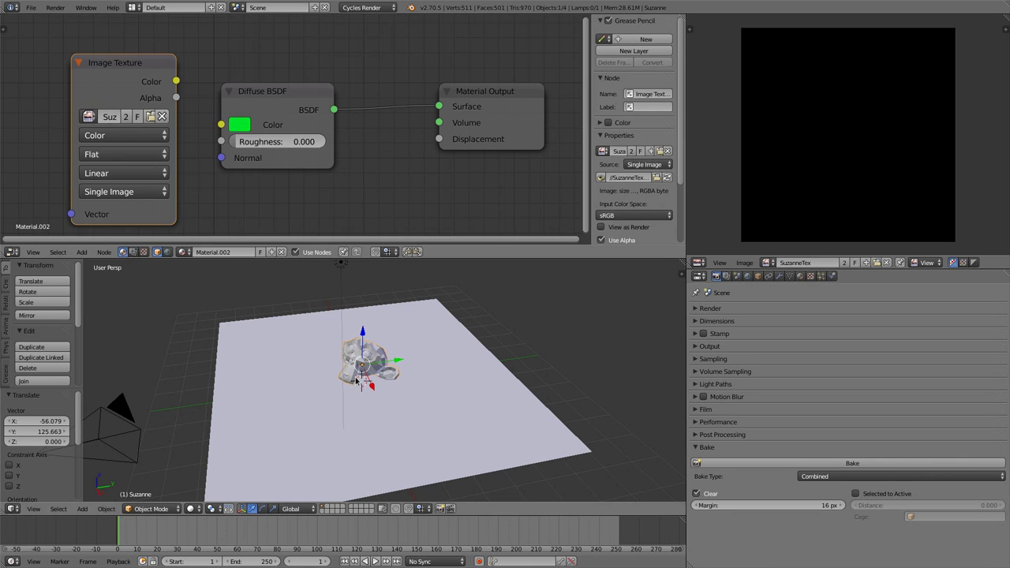
Step: Add an unconnected Image Texture node using the FloorTex image to the floor plane's material, and keep it as the active node
right_click(279, 370)
key(shift+a)
click(111, 123)
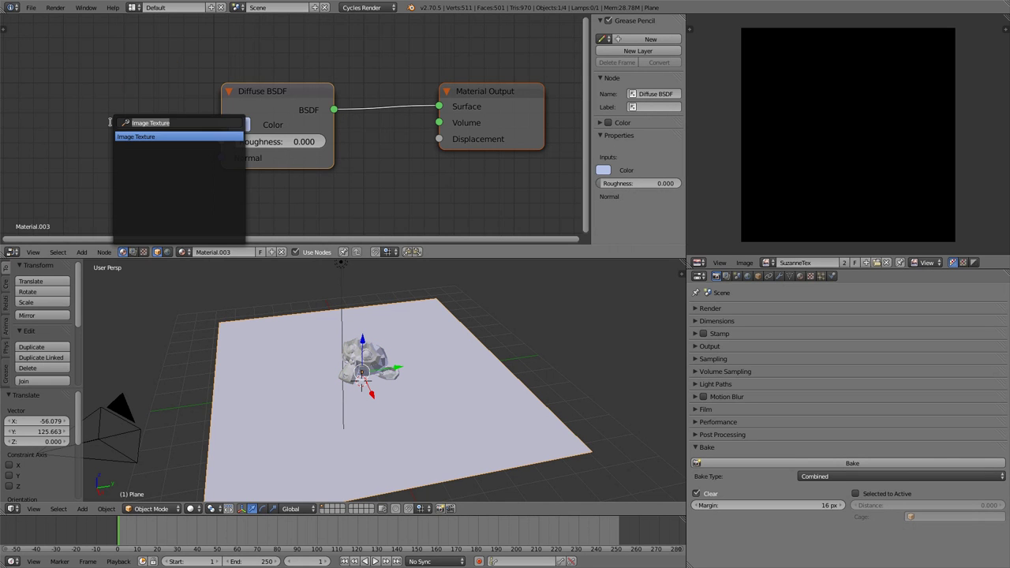
click(144, 136)
click(99, 119)
click(93, 115)
click(107, 138)
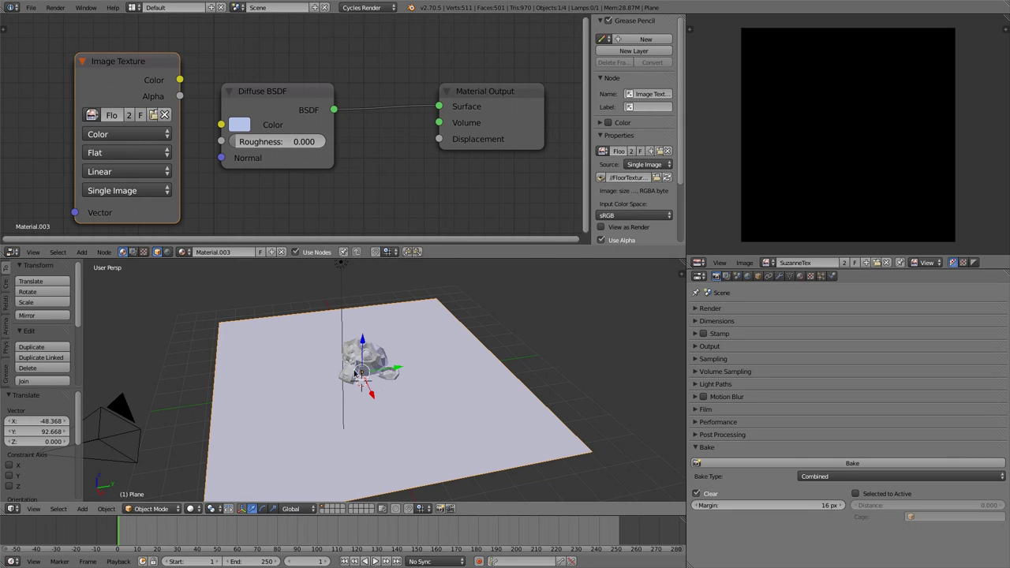
click(111, 62)
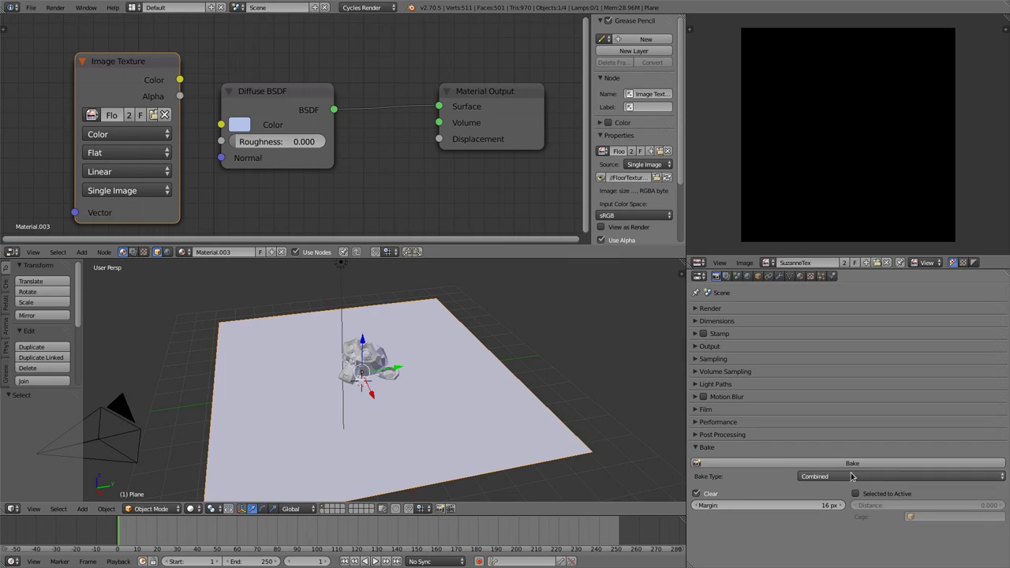
Step: Bake the floor plane with the Combined bake type and display the FloorTex image
click(851, 466)
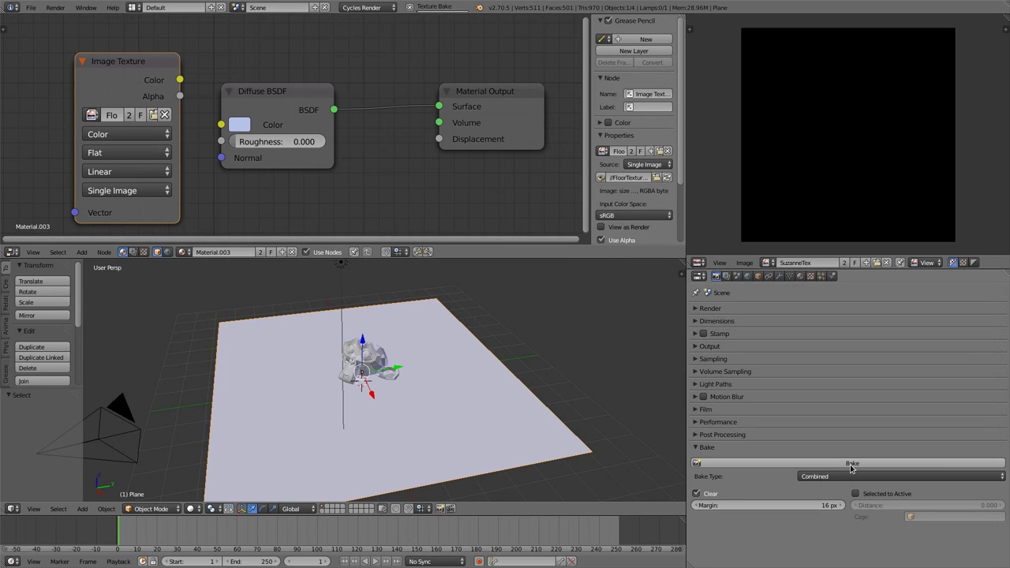
click(766, 263)
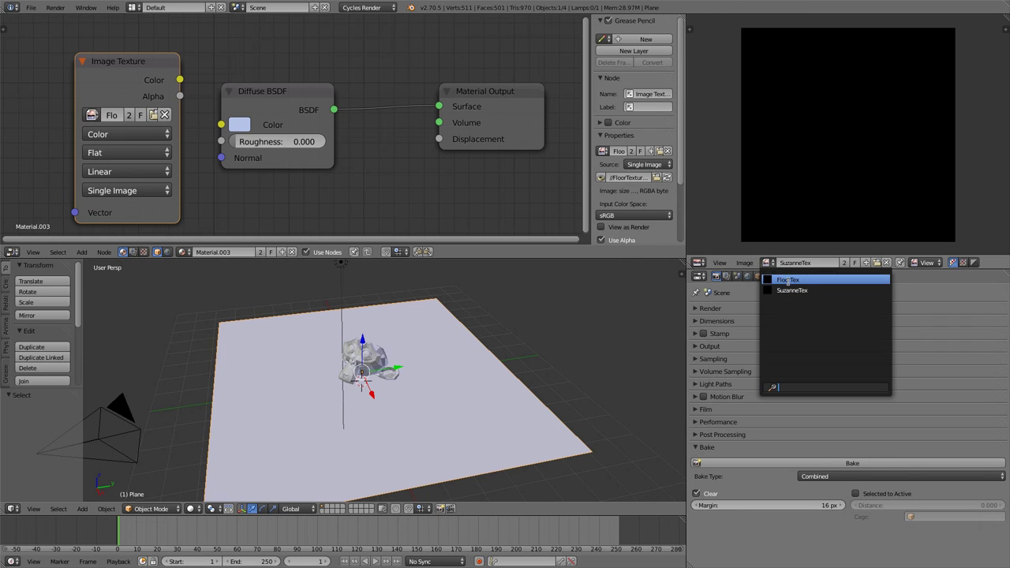
click(787, 281)
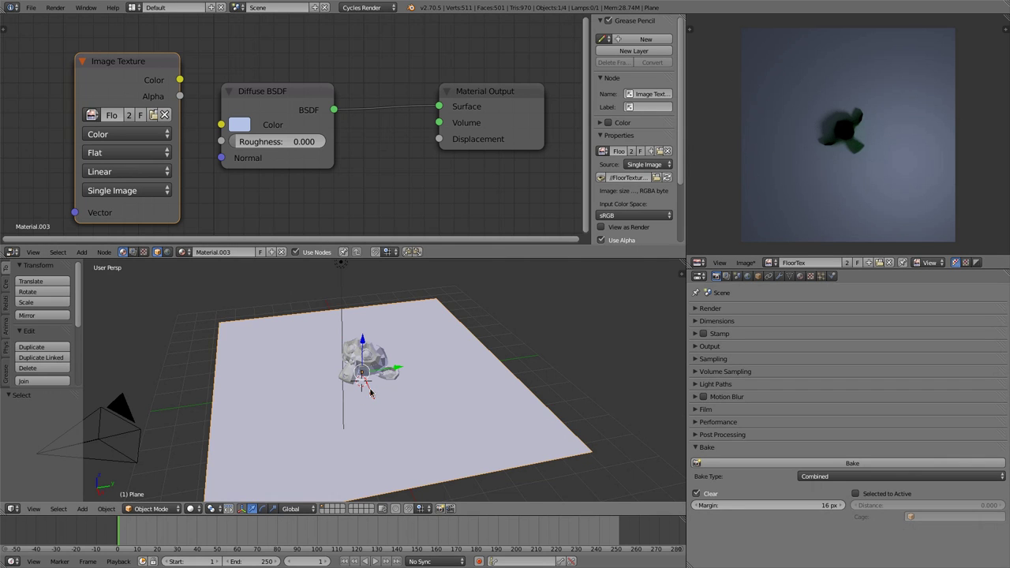
Step: Bake the Suzanne head with the Combined bake type and display the SuzanneTex image
right_click(374, 357)
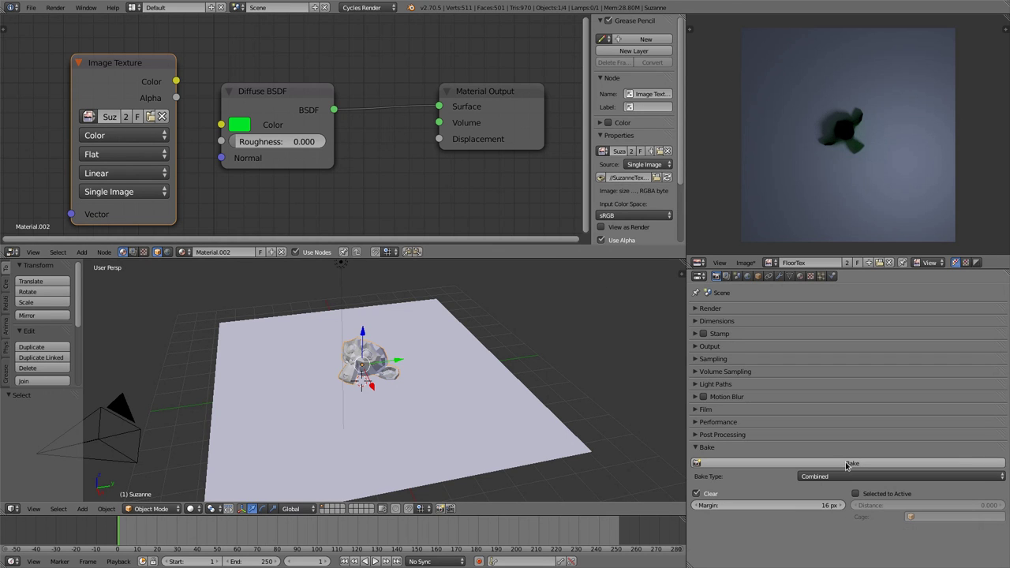
click(847, 466)
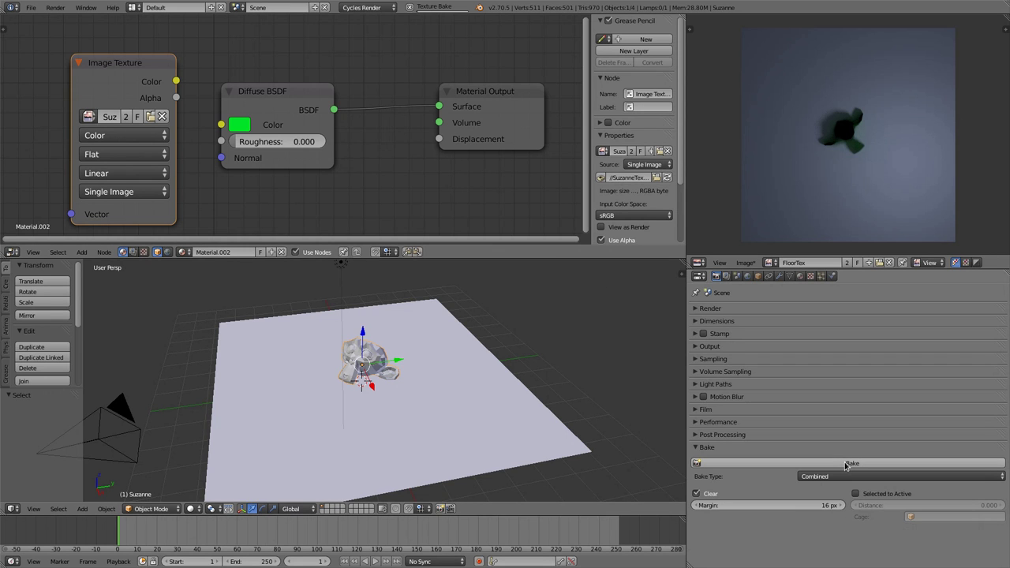
click(771, 264)
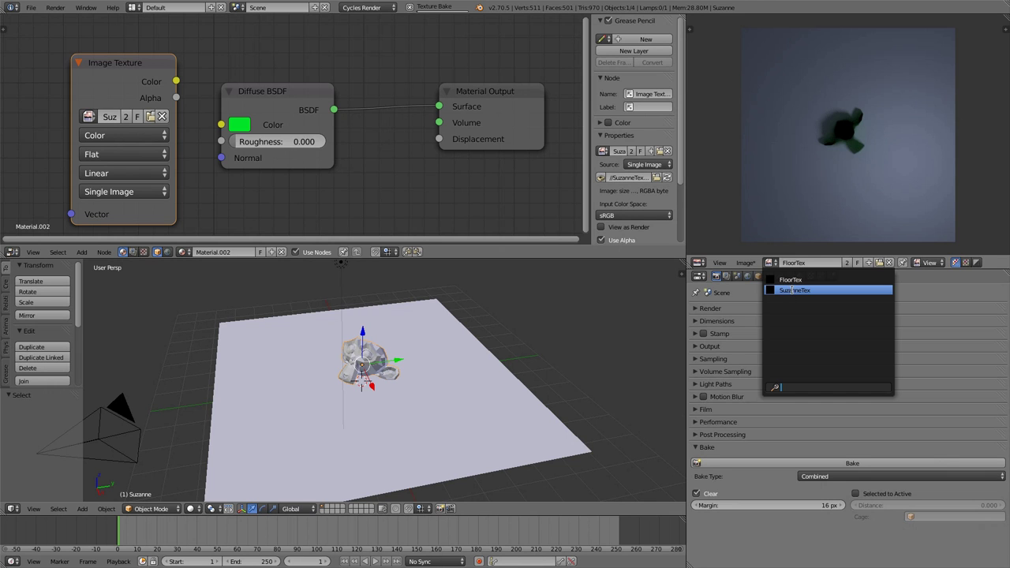
click(793, 290)
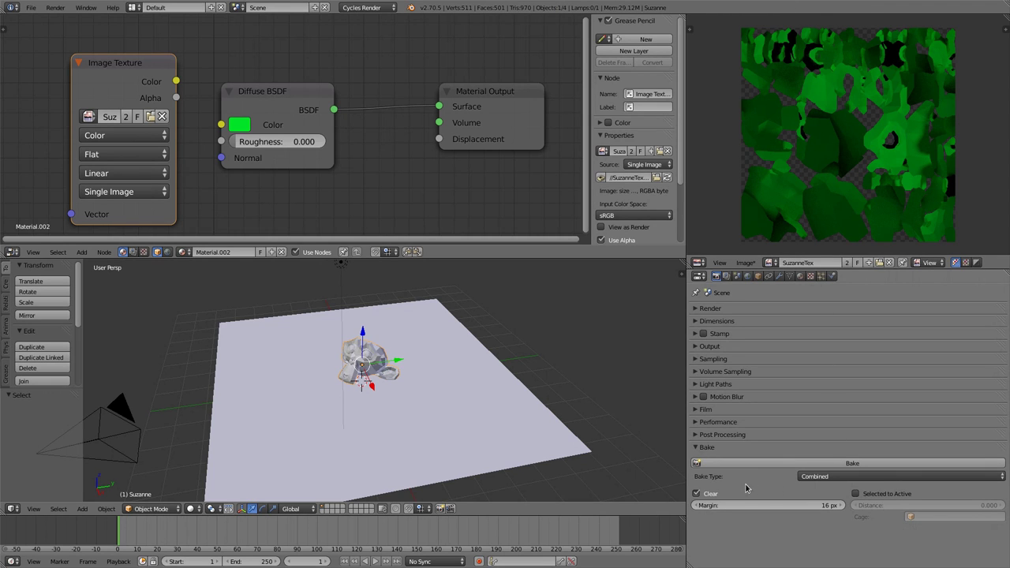
Step: Review the available bake types, keeping Combined
click(831, 479)
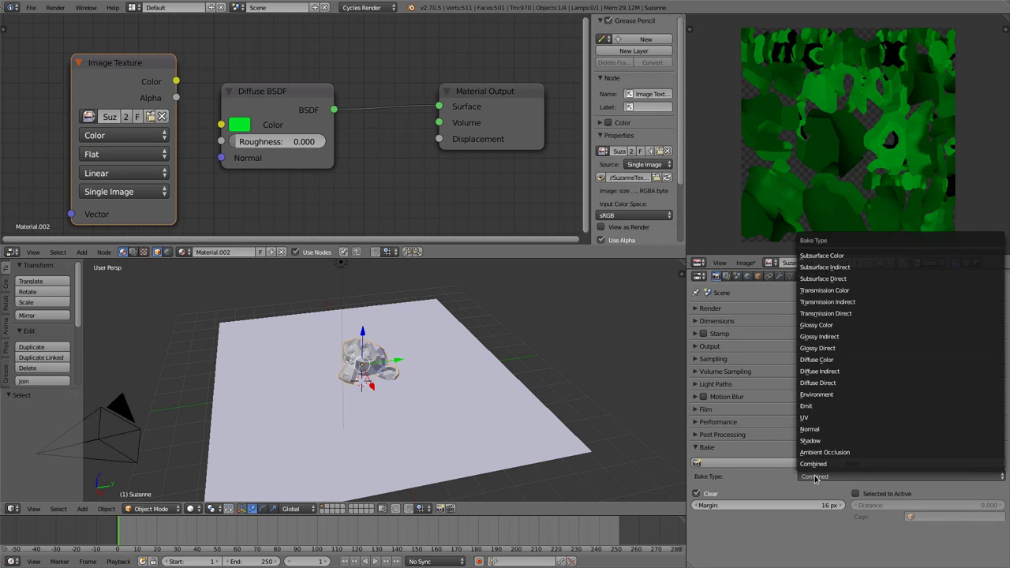
click(816, 478)
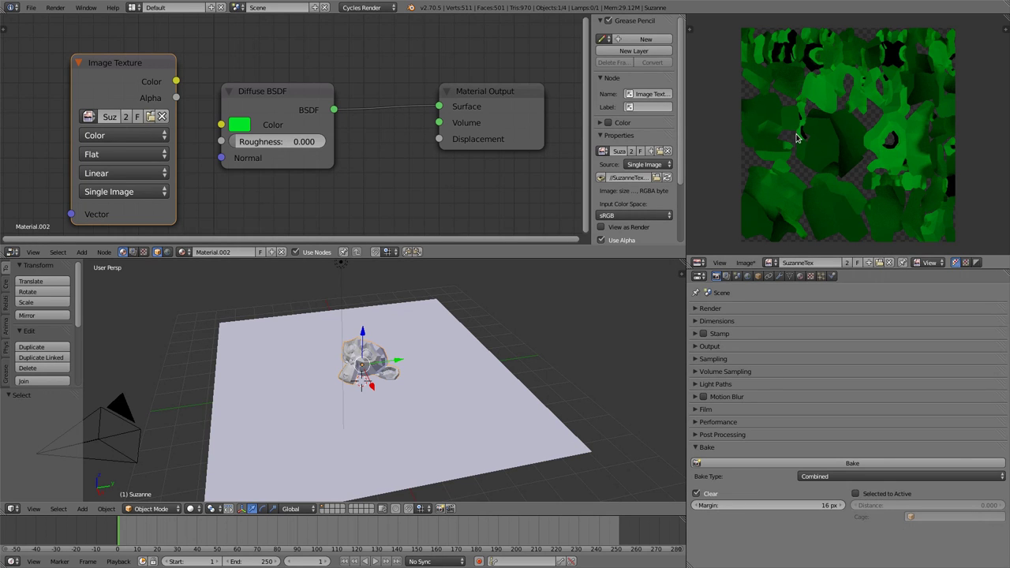
click(772, 467)
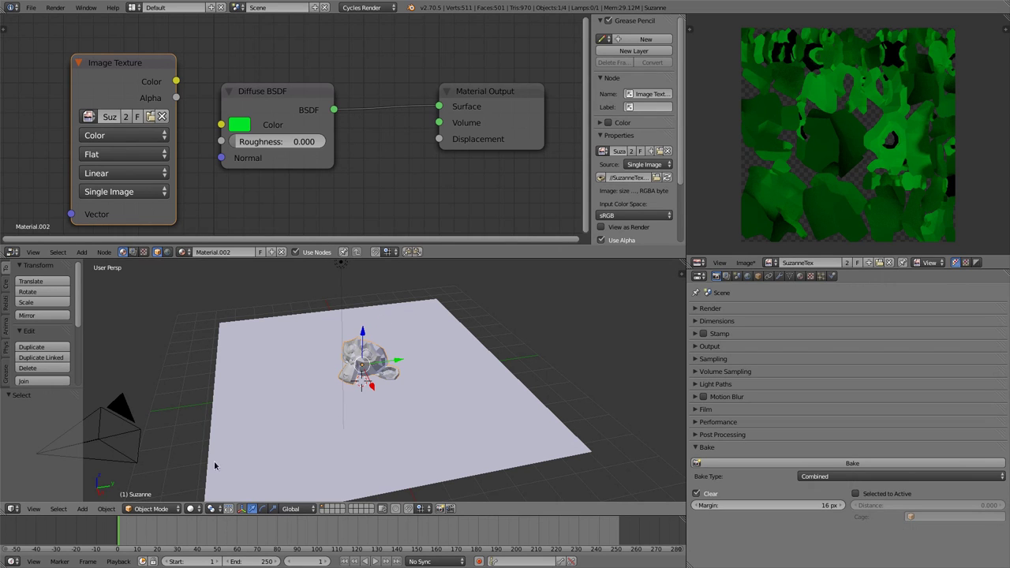
Step: Switch the viewport to Material shading and link the Image Texture color to the Diffuse BSDF color in the floor plane's and Suzanne head's materials
click(194, 509)
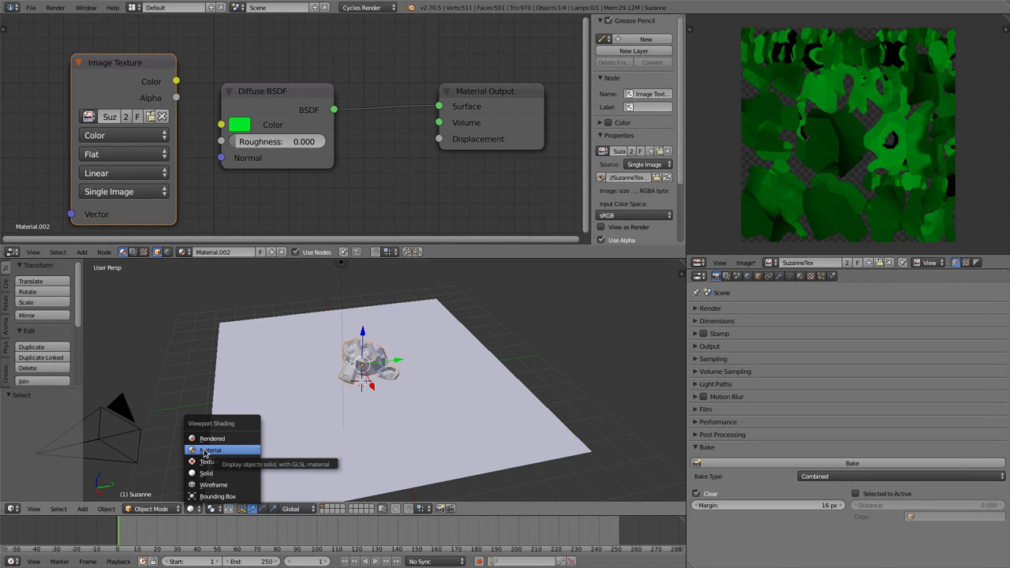
click(205, 451)
right_click(391, 365)
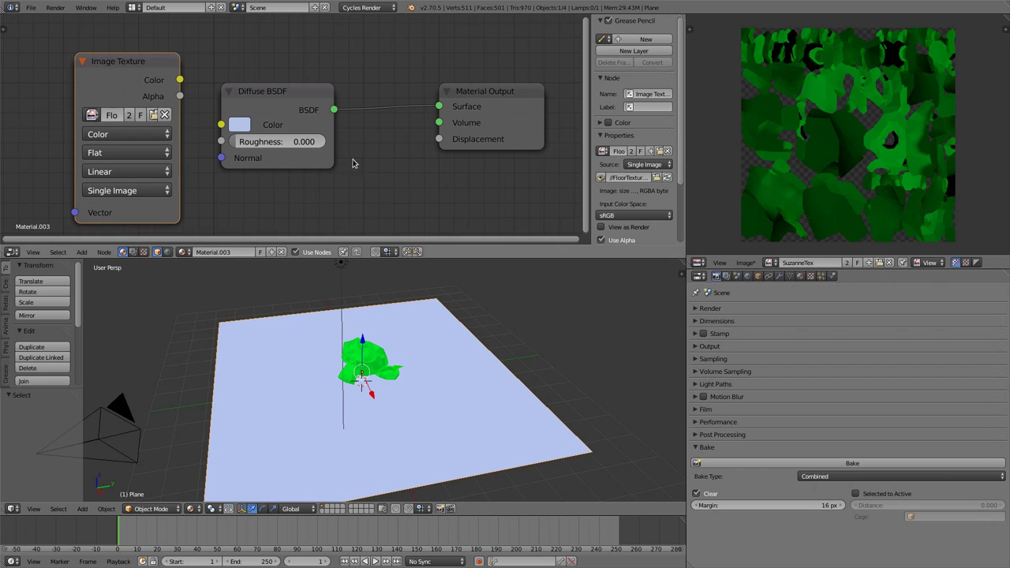
mouse_move(180, 79)
mouse_down()
mouse_move(220, 125)
mouse_move(146, 71)
mouse_move(195, 94)
mouse_move(222, 126)
mouse_up()
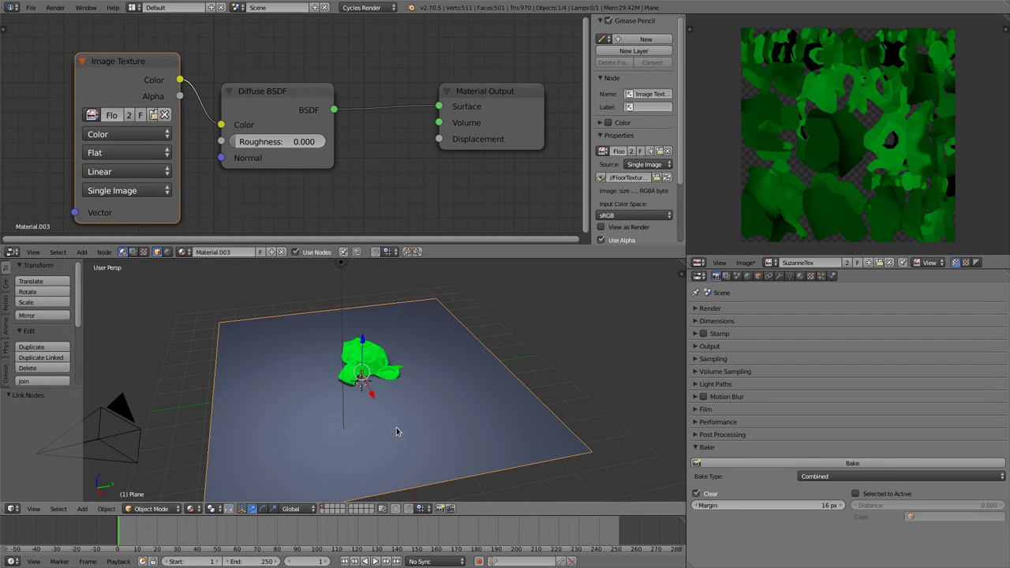
right_click(378, 365)
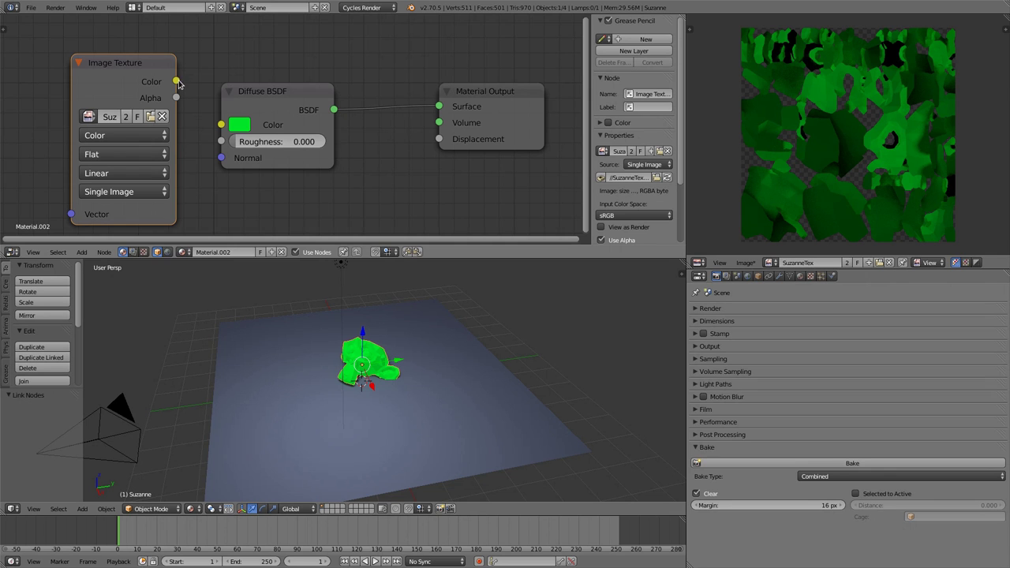
drag(177, 81, 222, 125)
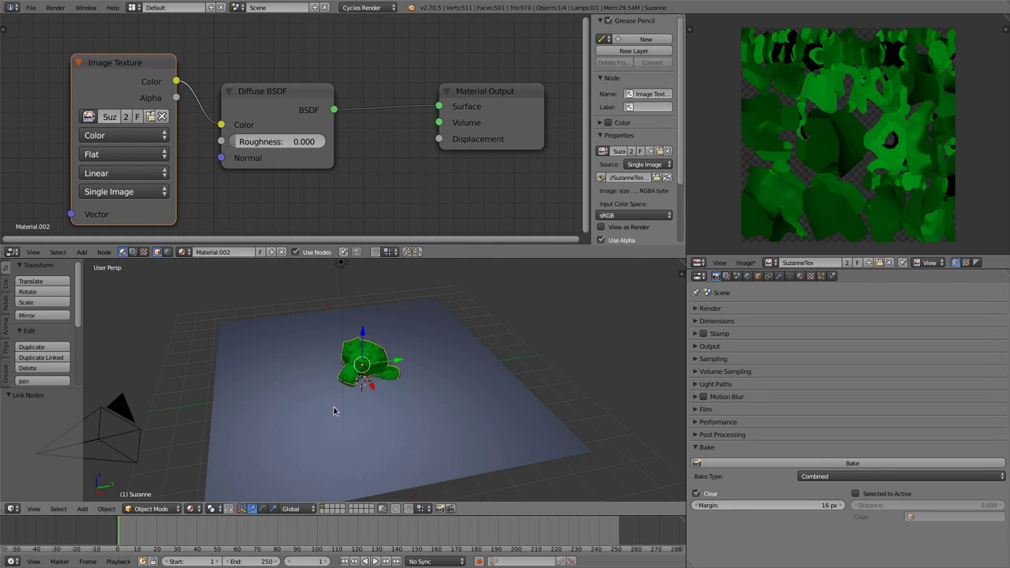
Step: Inspect the baked Suzanne head and the shadow on the floor plane up close from several angles
middle_drag(299, 417, 406, 321)
scroll(356, 400, up, 8)
scroll(395, 370, up, 4)
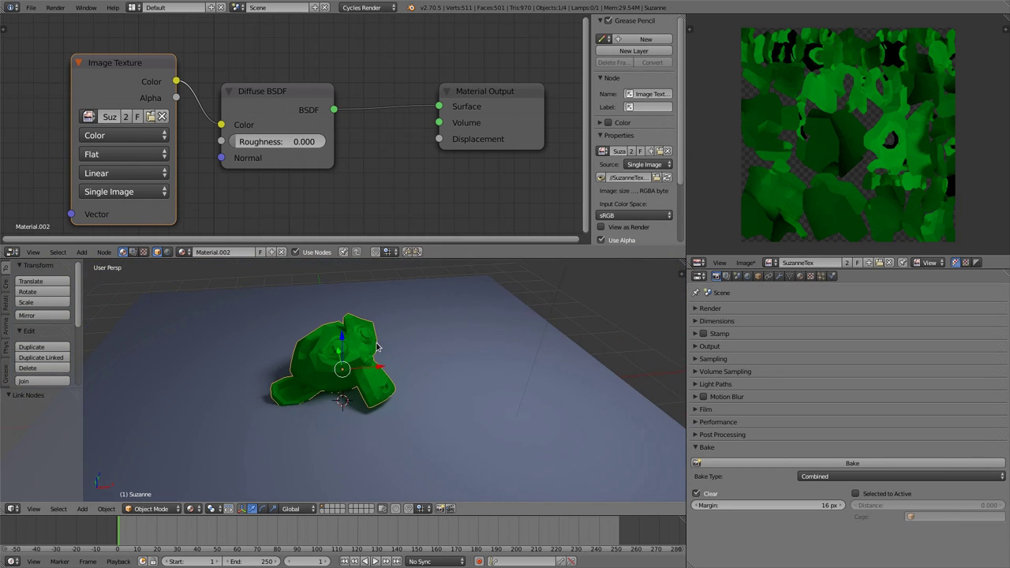
middle_drag(394, 370, 474, 416)
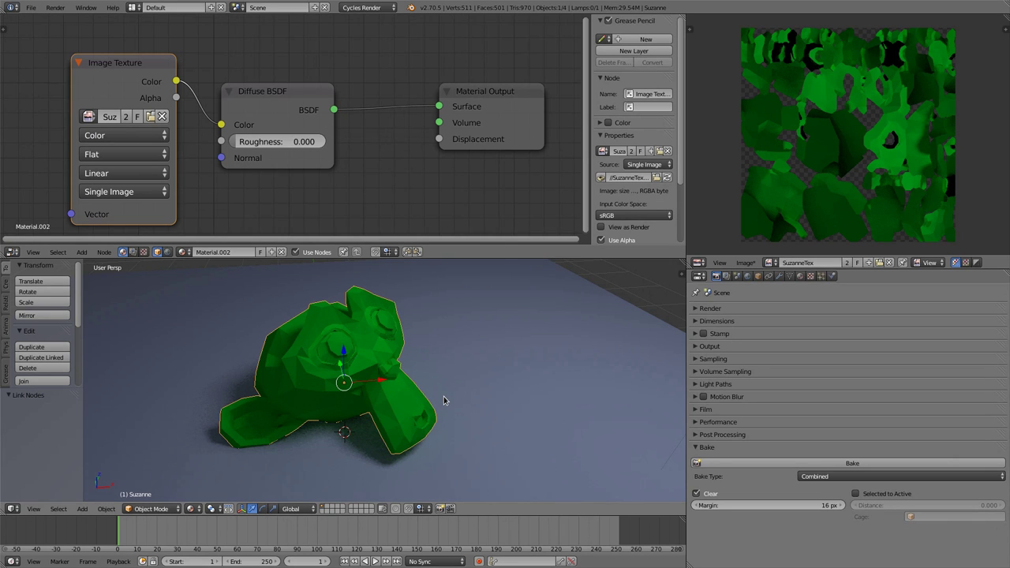
scroll(473, 376, down, 2)
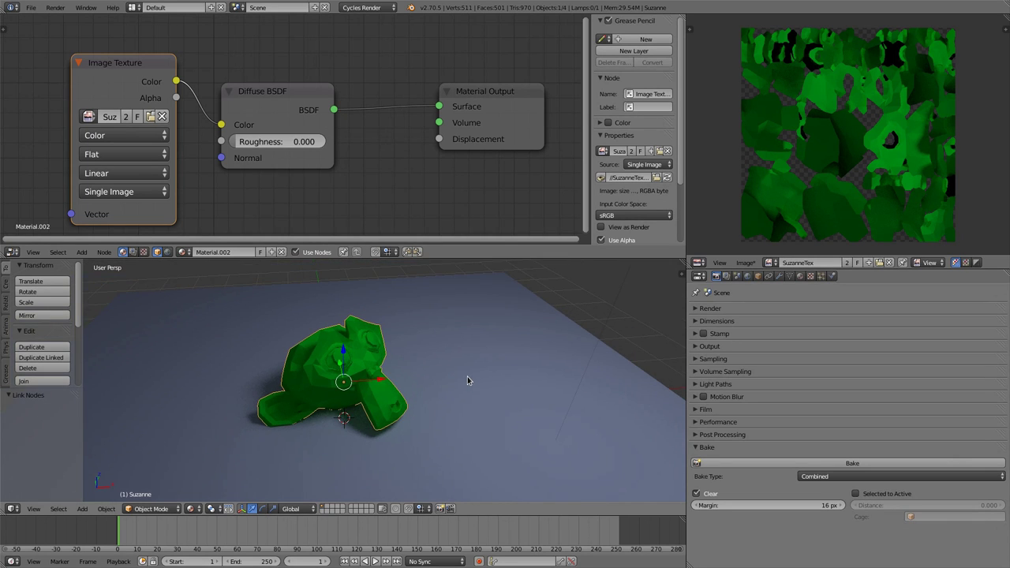
middle_drag(593, 411, 445, 421)
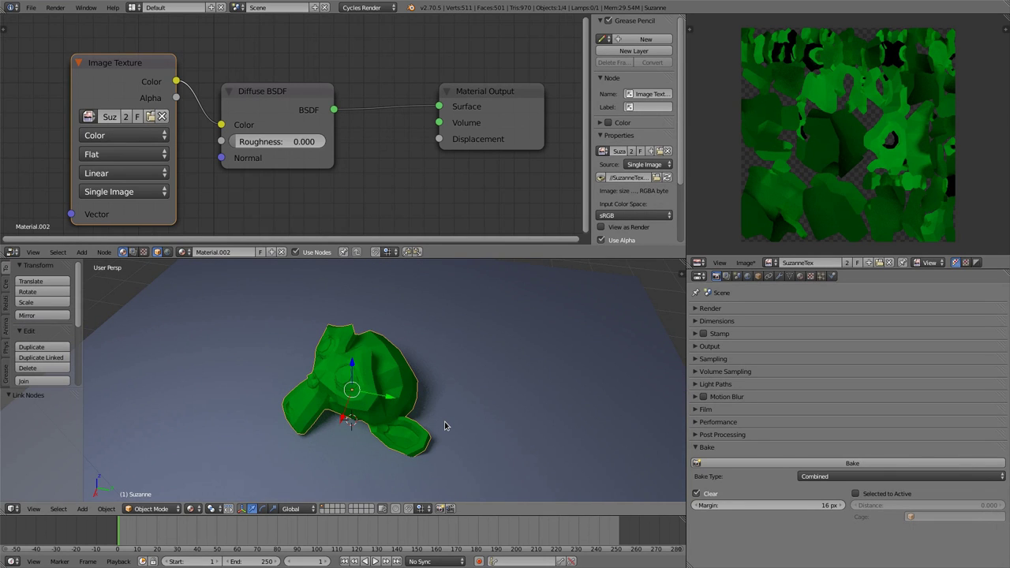
middle_drag(379, 436, 480, 423)
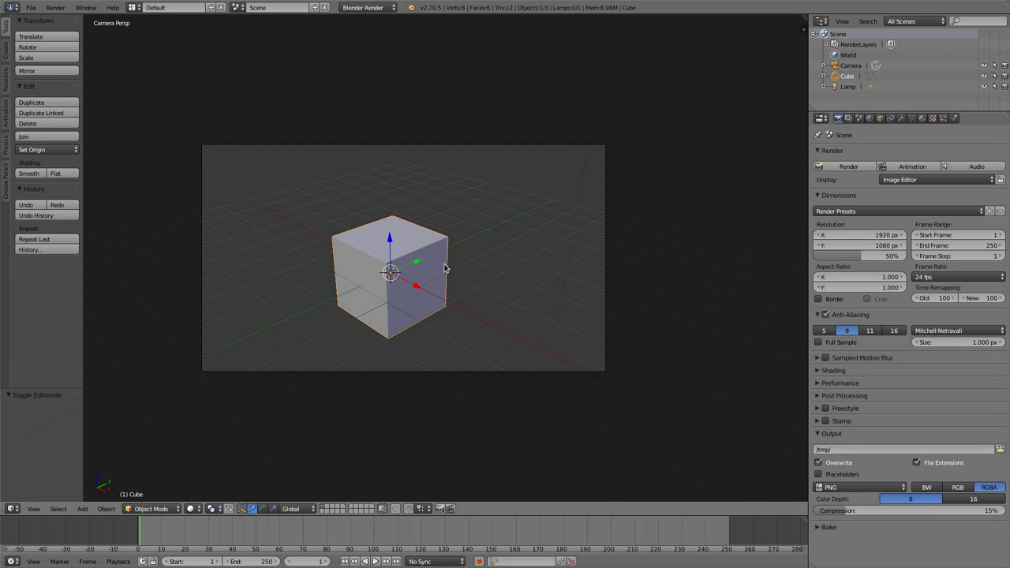
Step: Enable Freestyle rendering for the cube scene and open its line style settings in the render layer properties
click(826, 409)
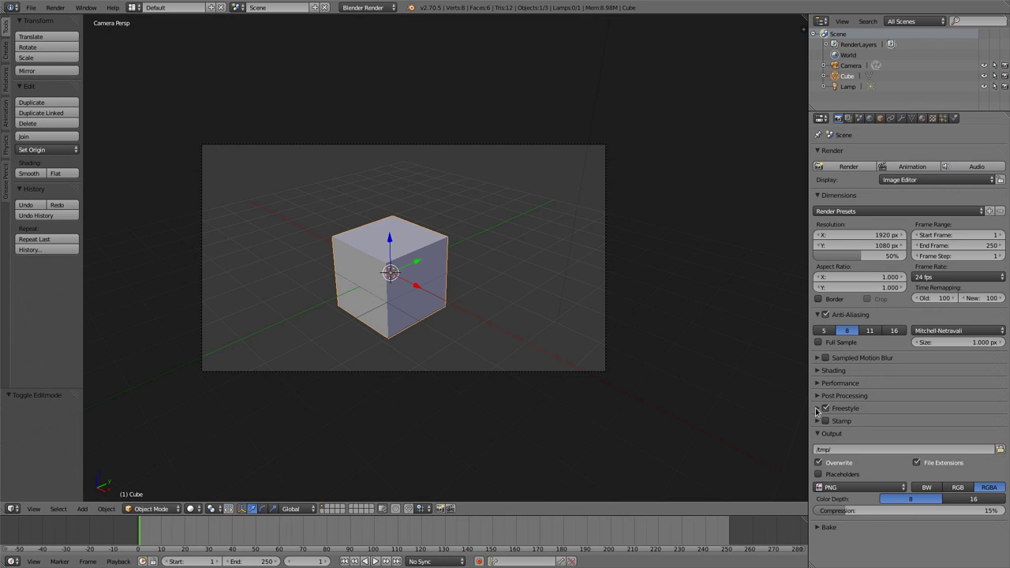
click(817, 409)
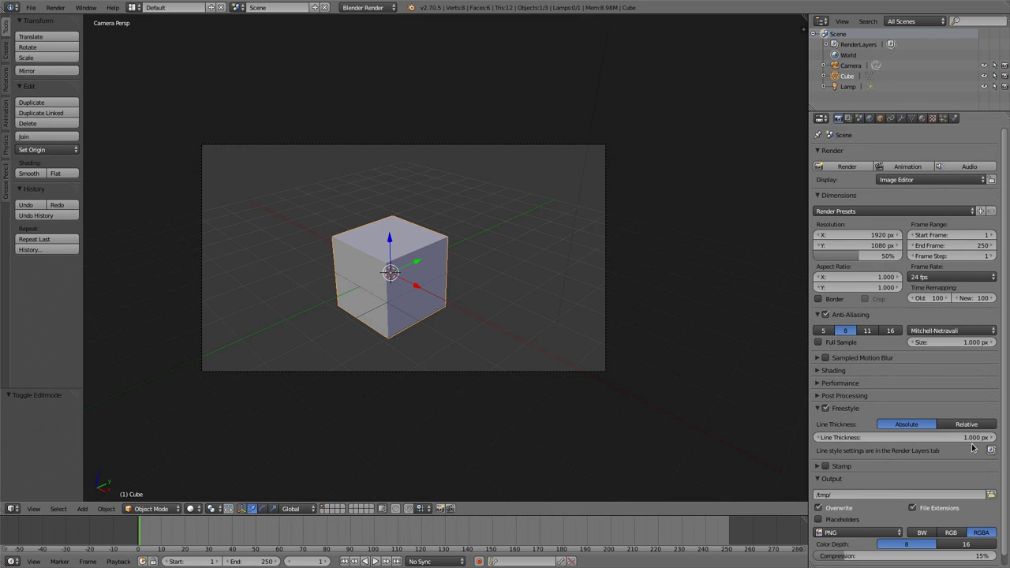
click(991, 450)
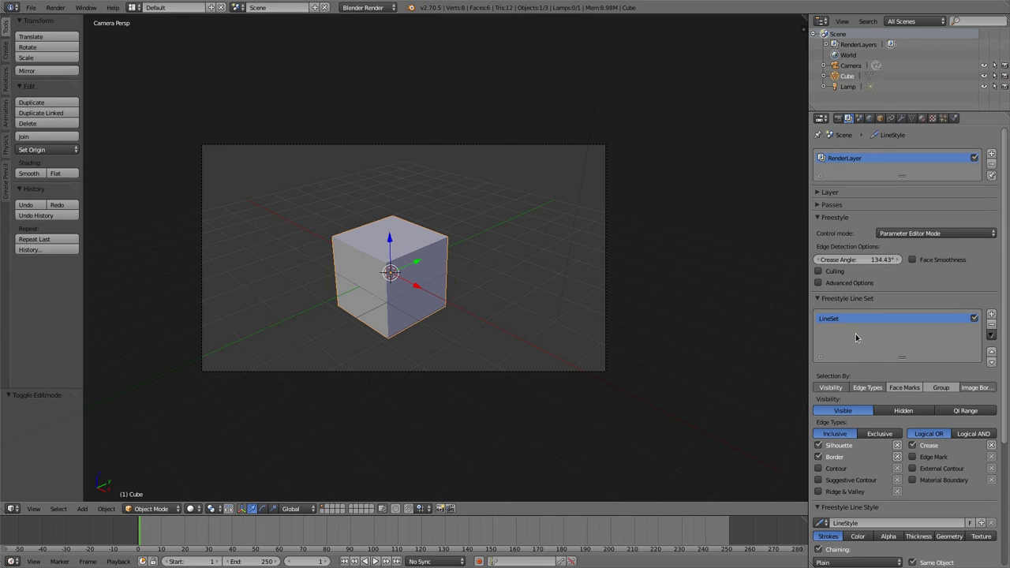
Step: Try out the Sorting option in the Freestyle line style's stroke settings
scroll(857, 338, down, 5)
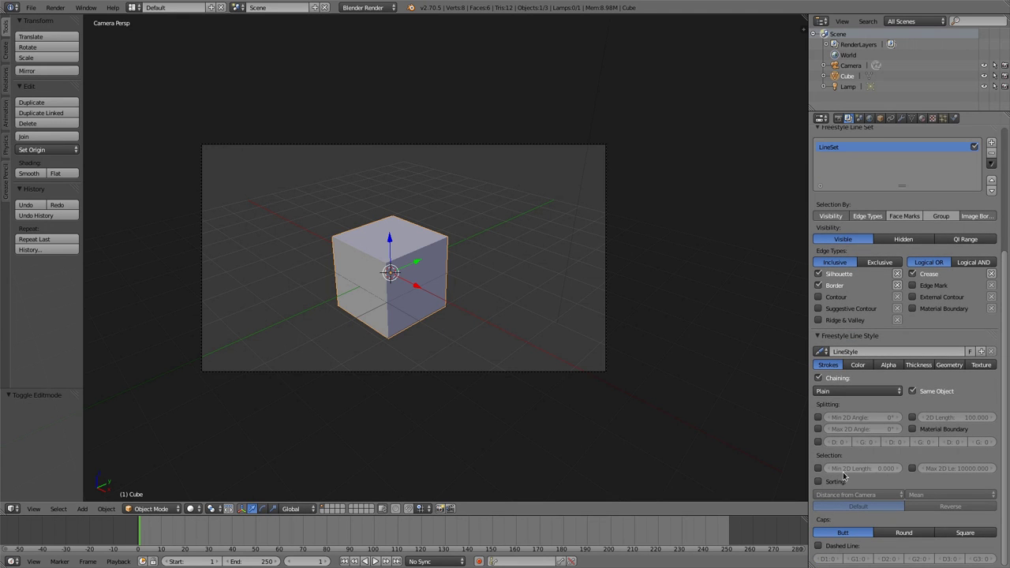
click(820, 482)
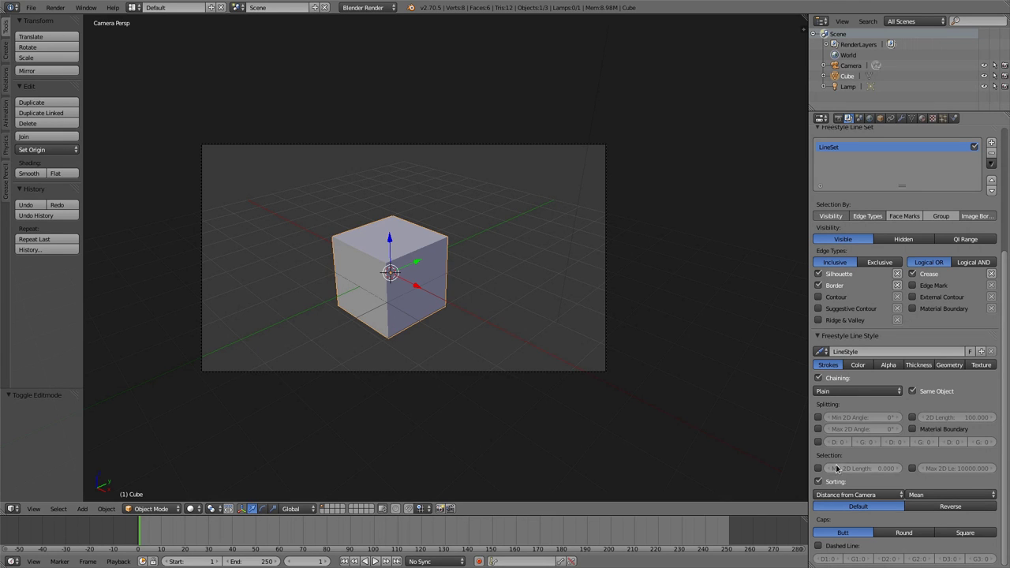
click(819, 482)
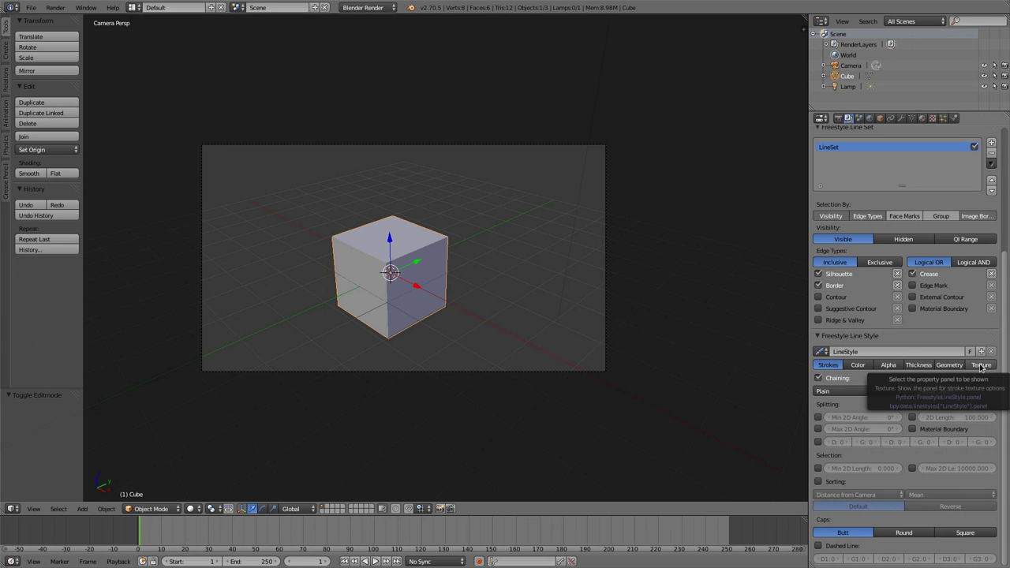
Step: Enable Use Textures for the Freestyle line style and add a new texture to its first texture slot
click(981, 365)
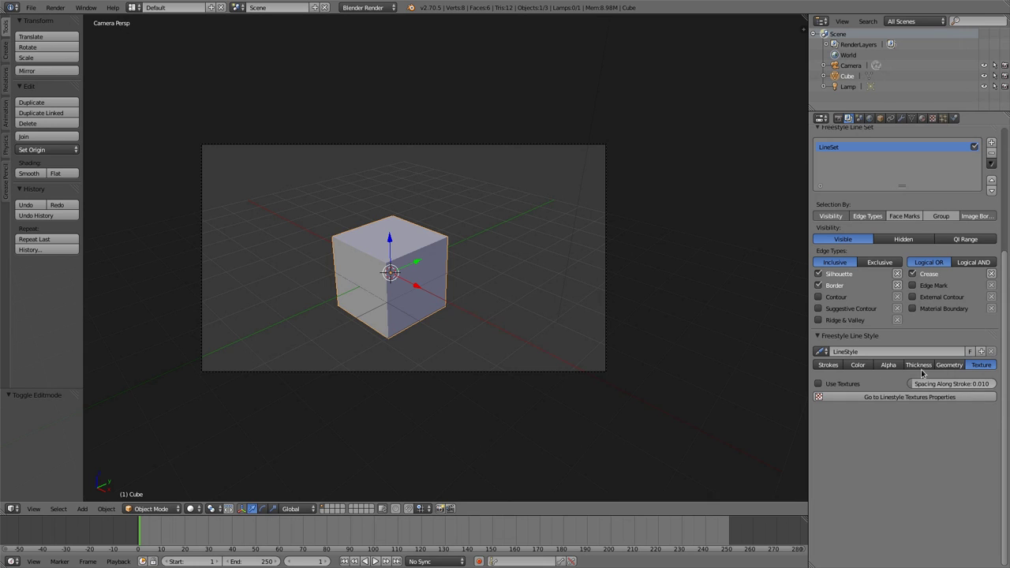
click(819, 384)
click(918, 397)
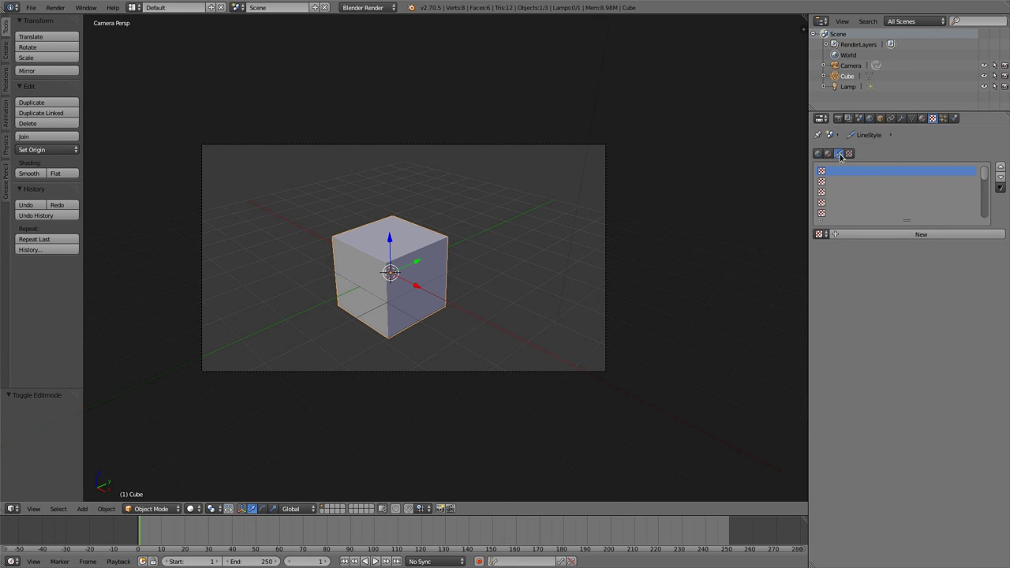
click(887, 235)
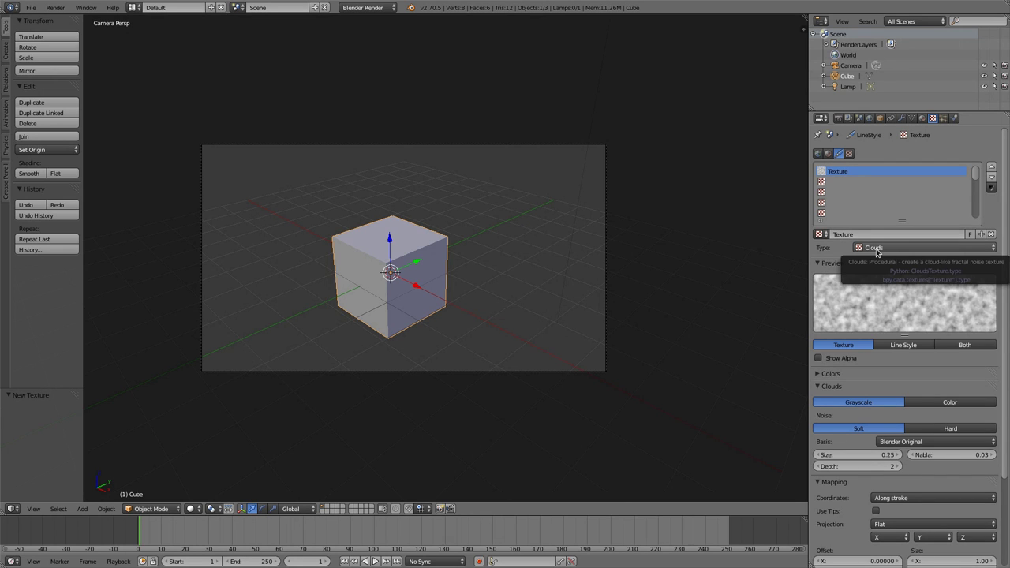
Step: Set the texture type to Image or Movie and load FS_floral_brush.png from the Downloads/textures folder
click(890, 248)
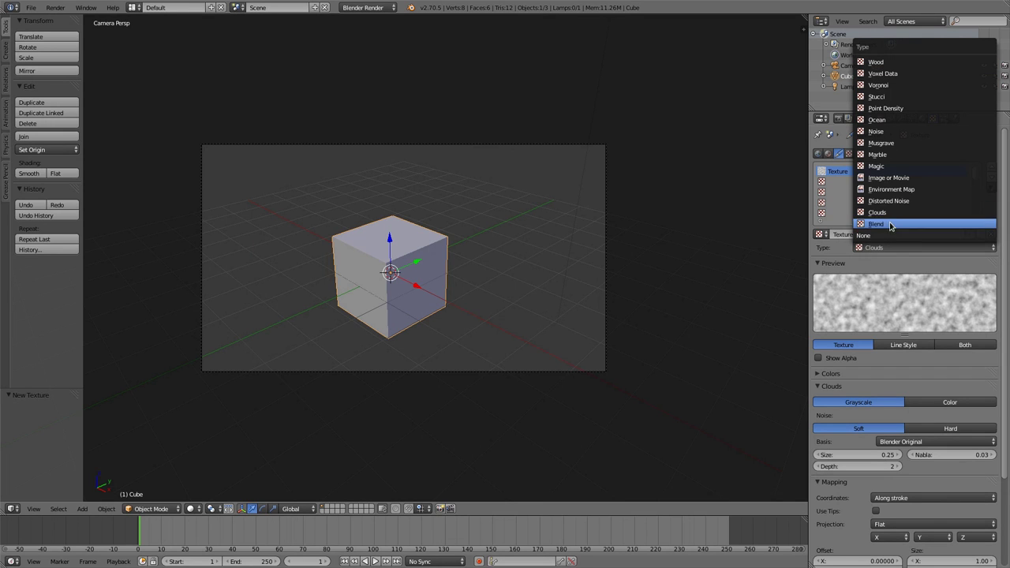
click(885, 178)
click(920, 403)
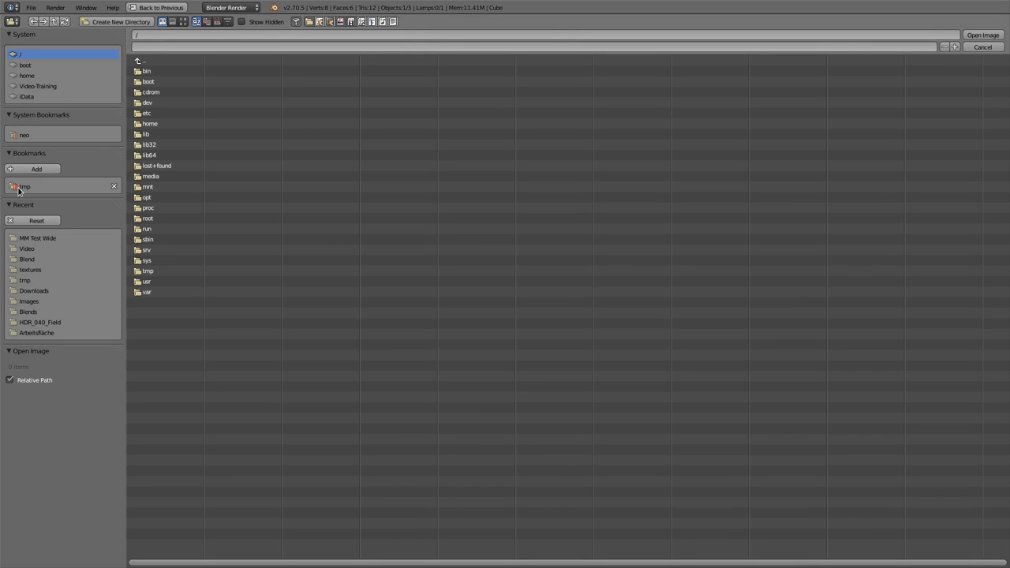
click(26, 260)
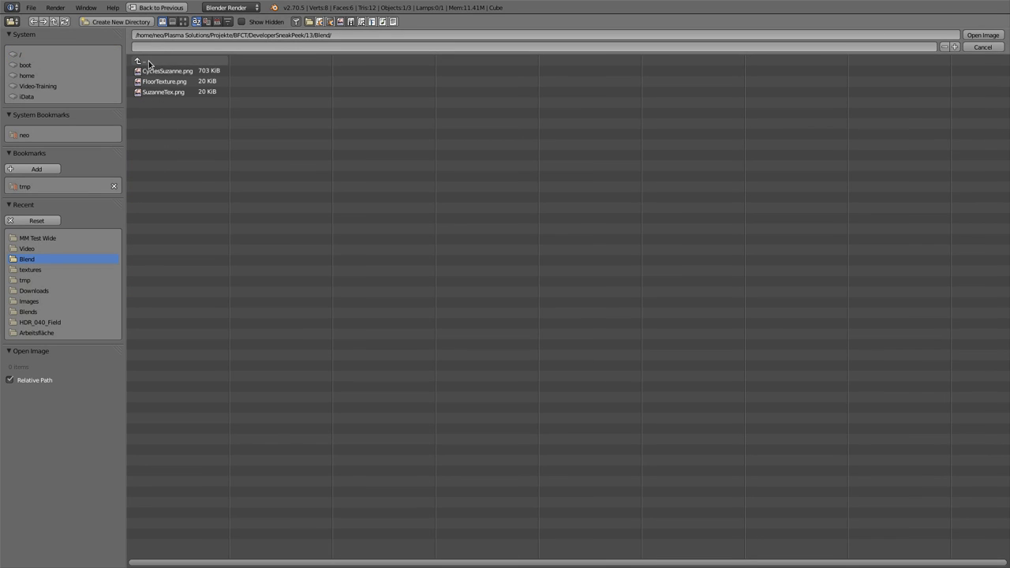
click(37, 290)
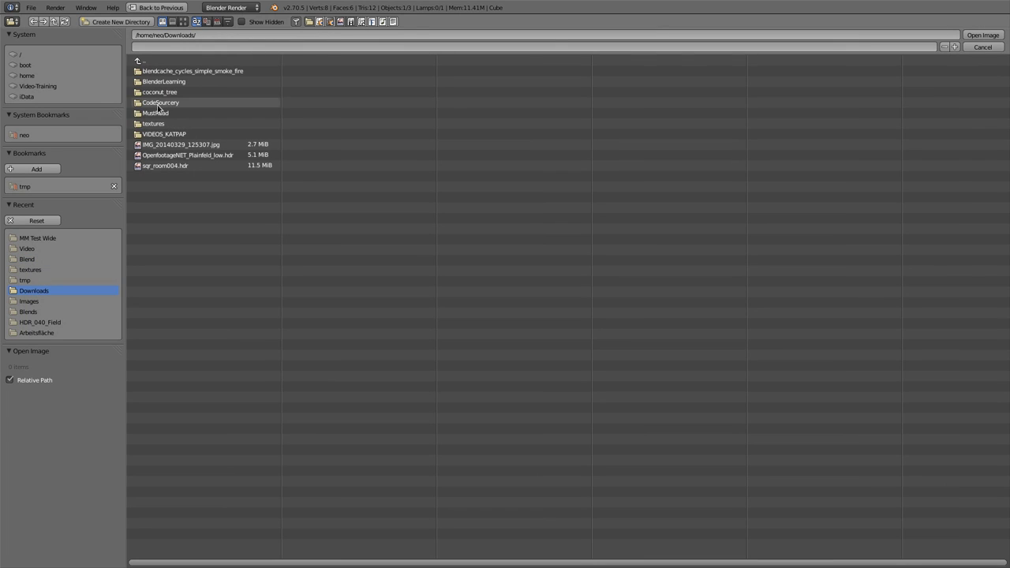
click(158, 124)
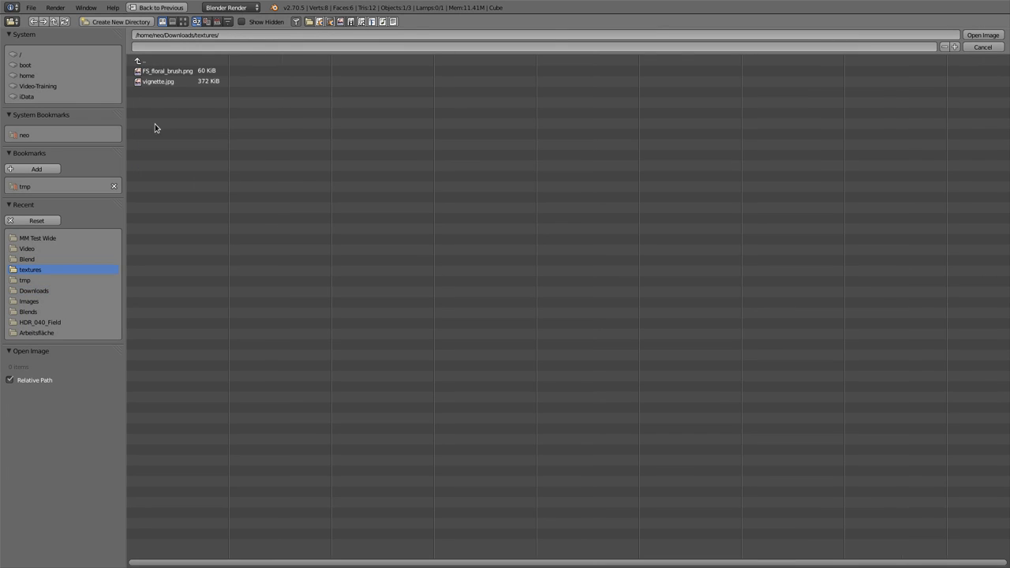
double_click(167, 73)
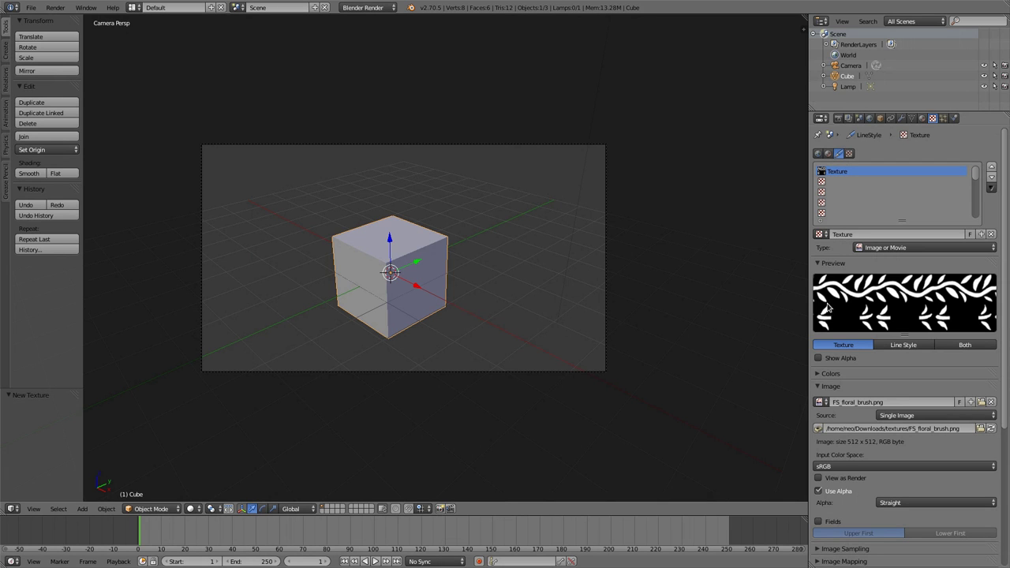
Step: Enable Use Tips in the texture mapping and make the texture influence Alpha instead of Color
scroll(880, 323, down, 5)
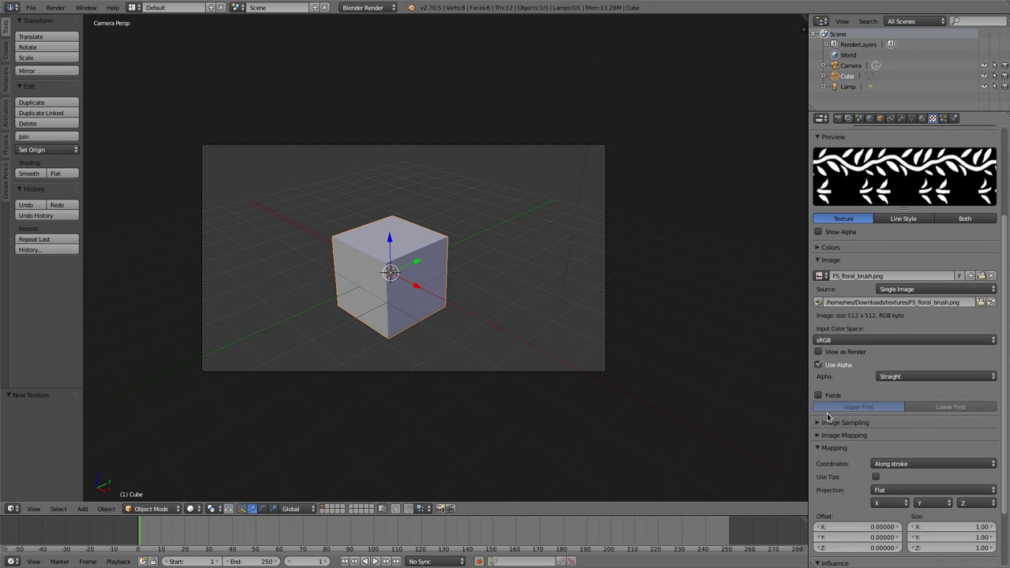
scroll(835, 439, down, 3)
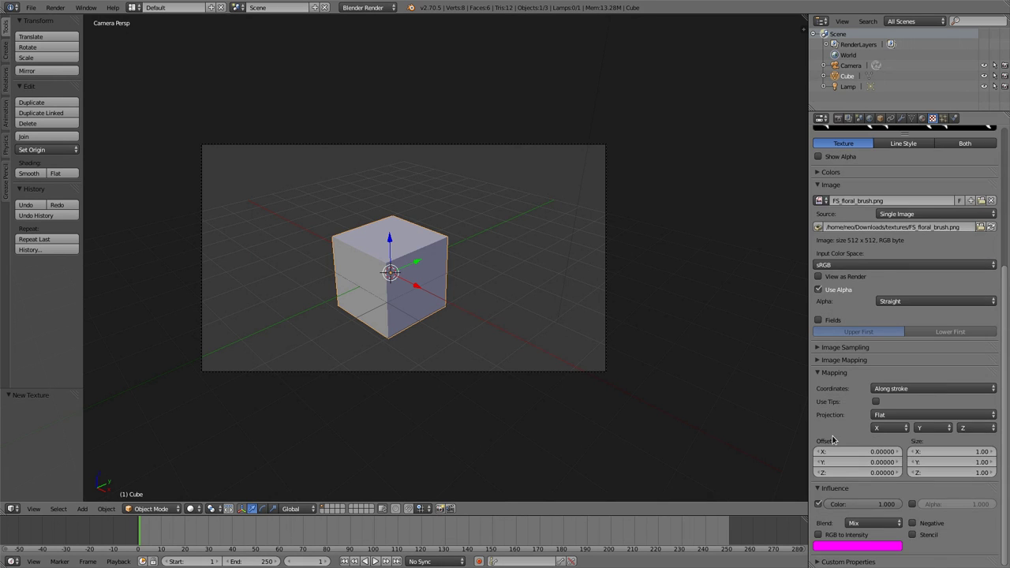
click(875, 403)
click(818, 504)
click(912, 504)
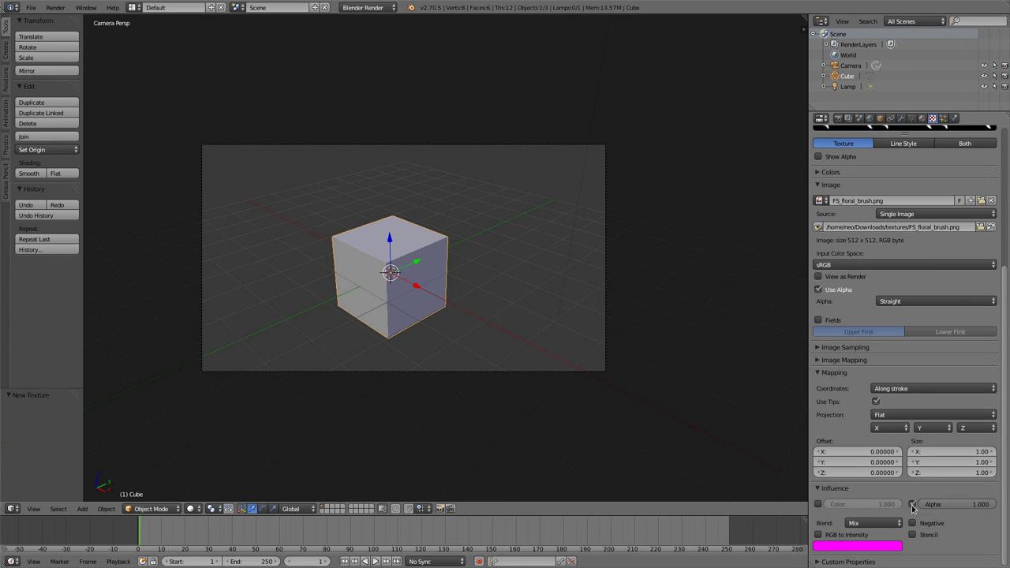
Step: Collapse the texture's Image settings and check the alpha options under Image Sampling
scroll(876, 379, up, 5)
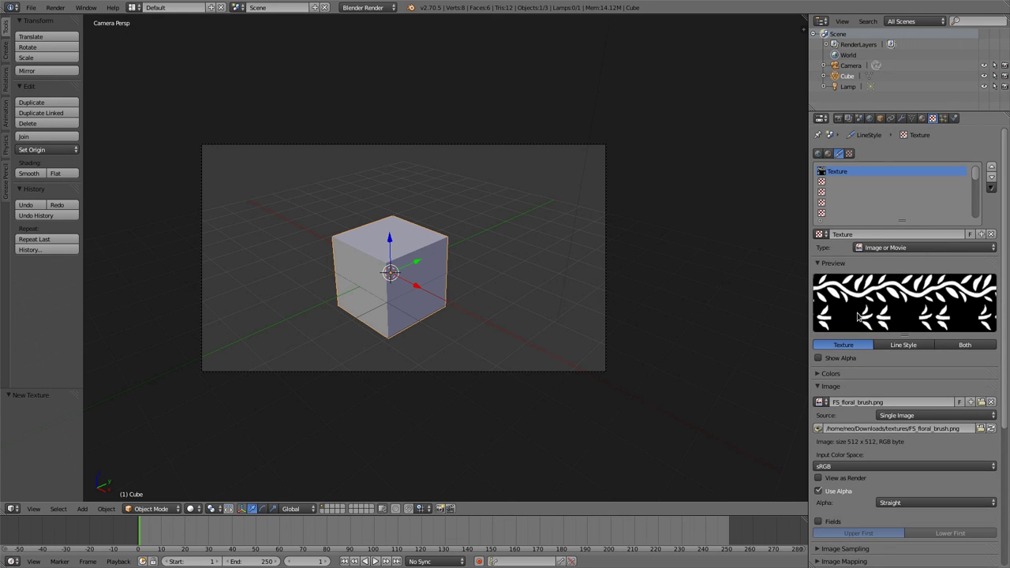
scroll(858, 317, down, 2)
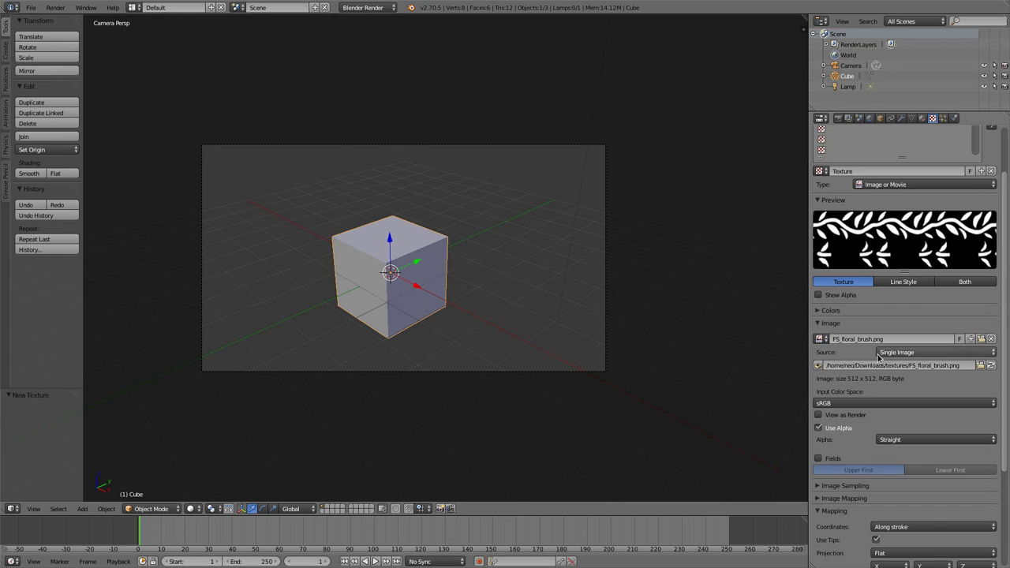
scroll(851, 361, down, 3)
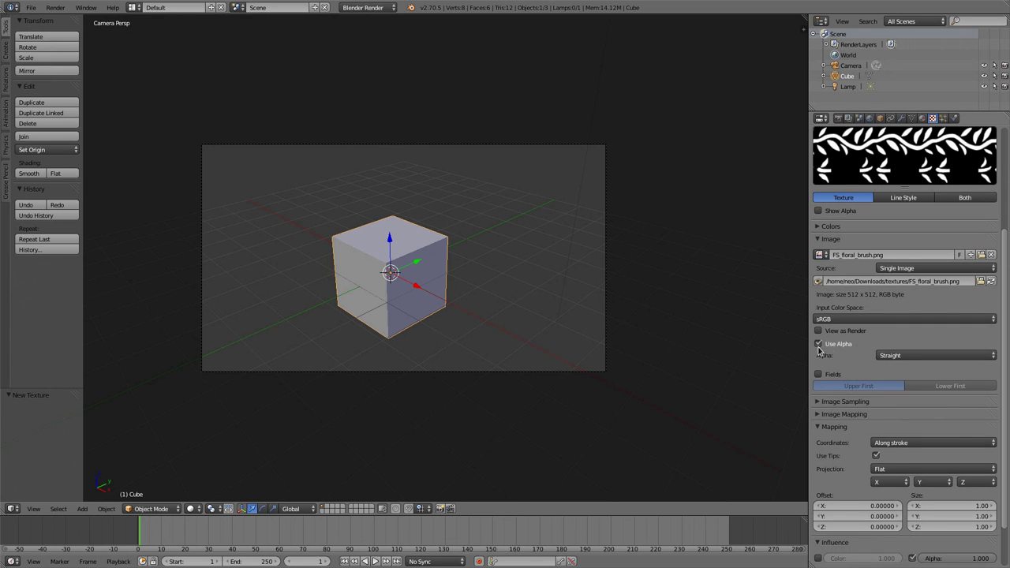
click(819, 238)
click(817, 252)
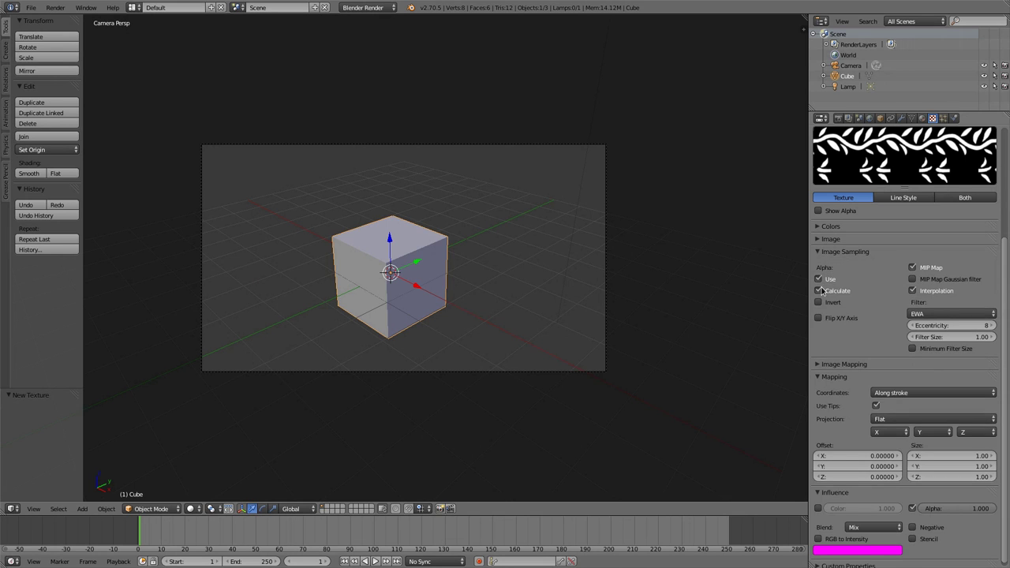
click(827, 253)
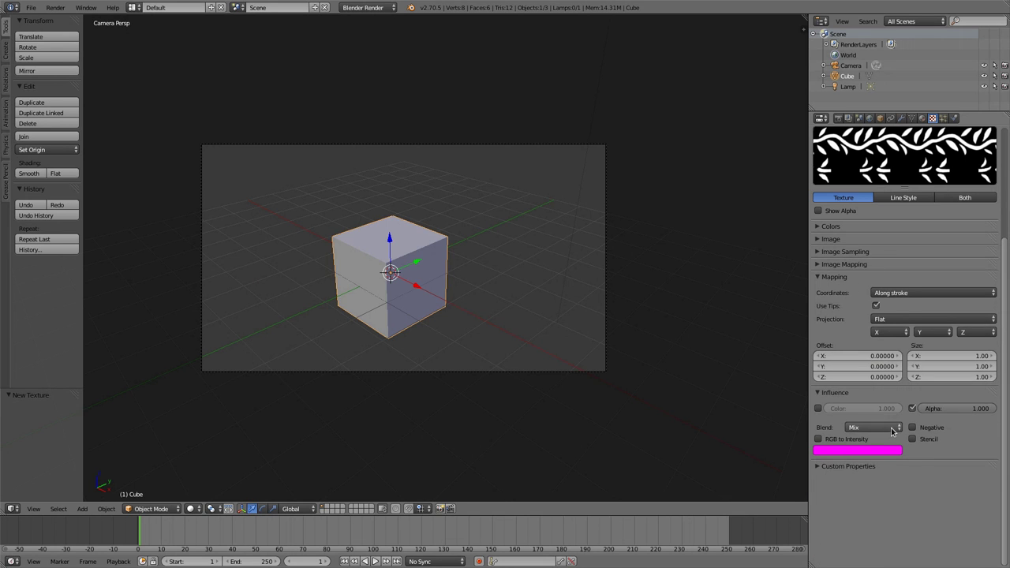
Step: Set the texture influence's blend mode to Multiply and enable RGB to Intensity
click(886, 429)
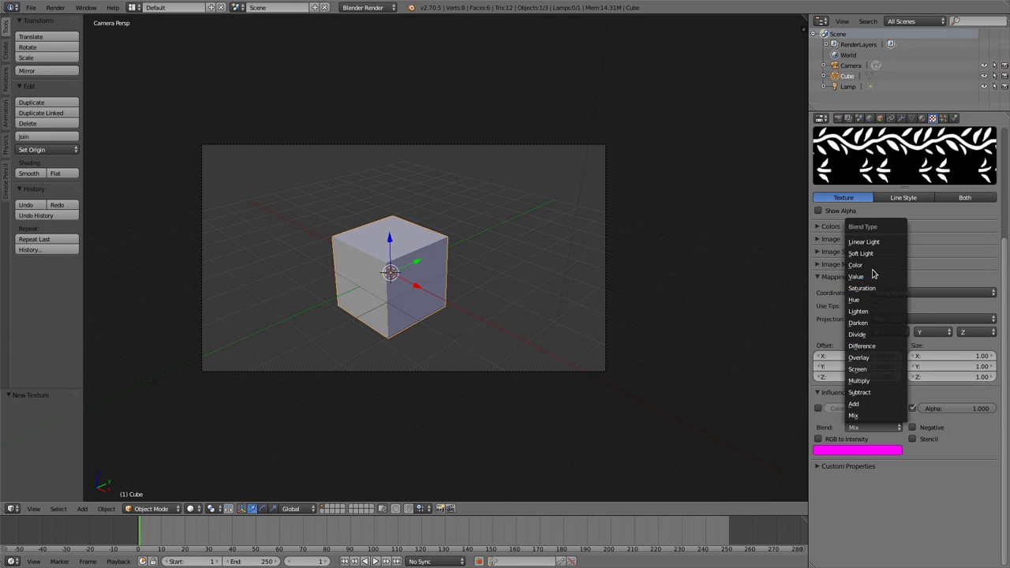
click(868, 380)
scroll(884, 292, up, 4)
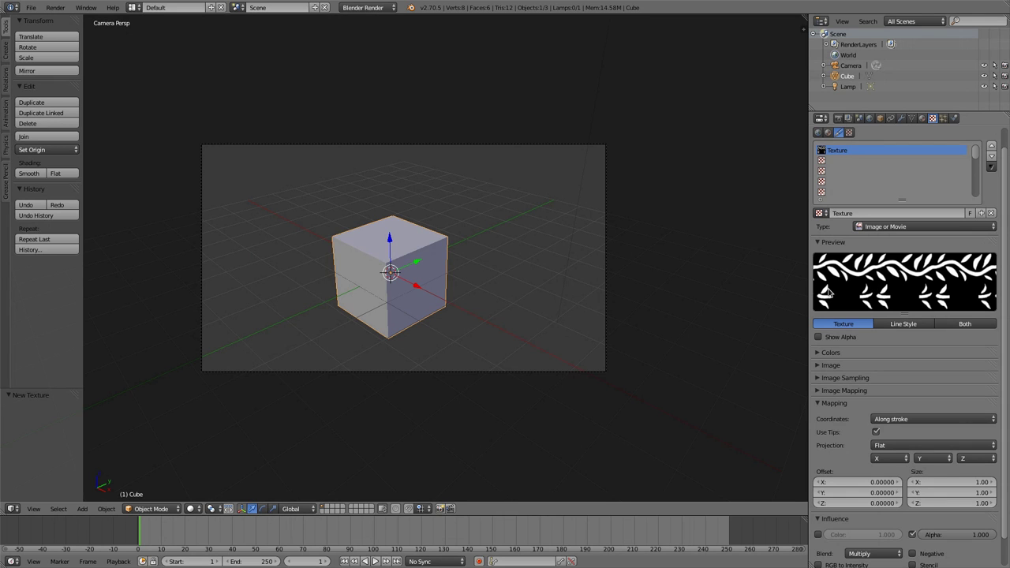
scroll(895, 401, down, 1)
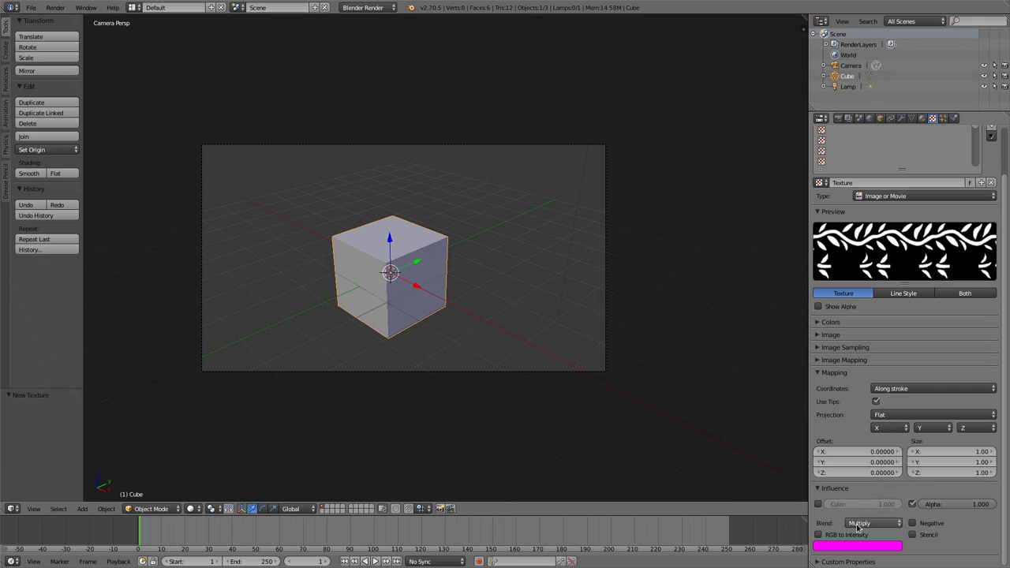
click(835, 537)
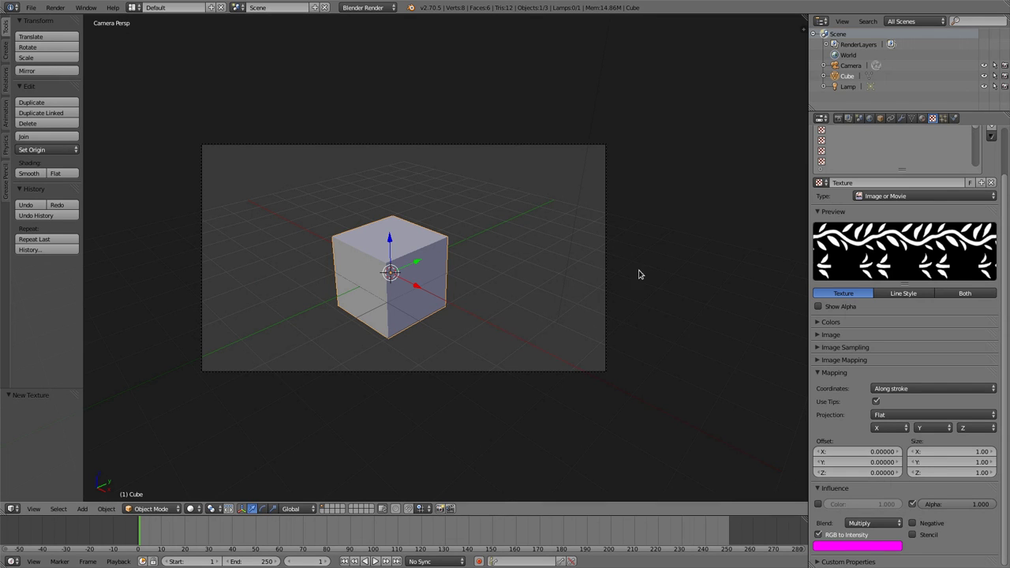
Step: Render the cube with the textured Freestyle lines and return to the scene's render settings
scroll(890, 317, up, 2)
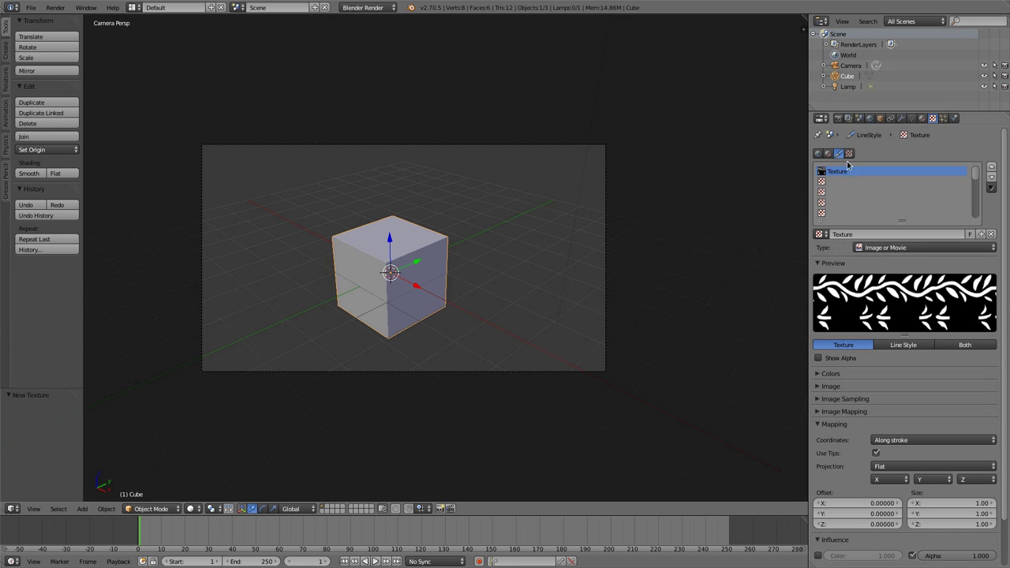
key(F12)
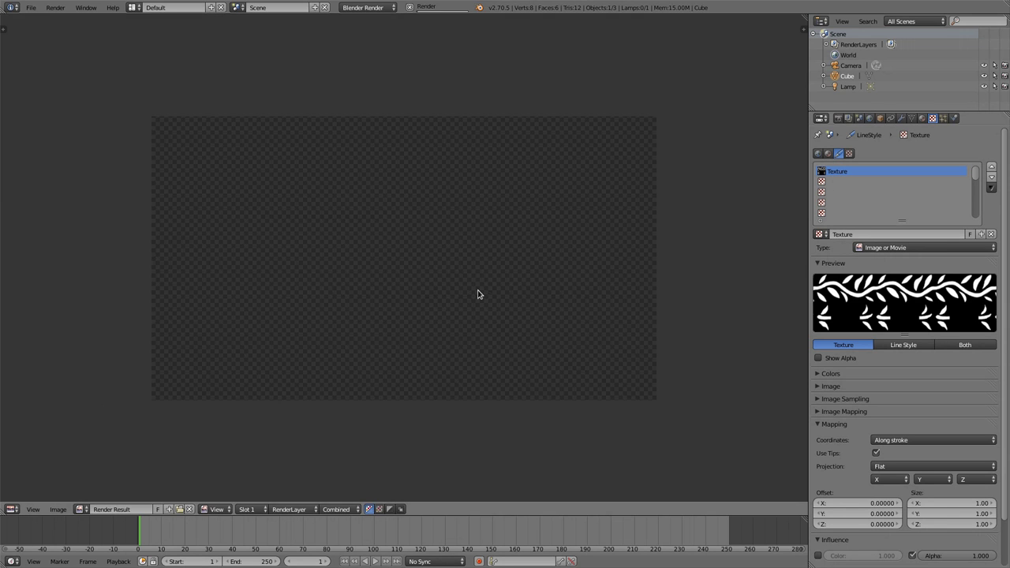
click(839, 118)
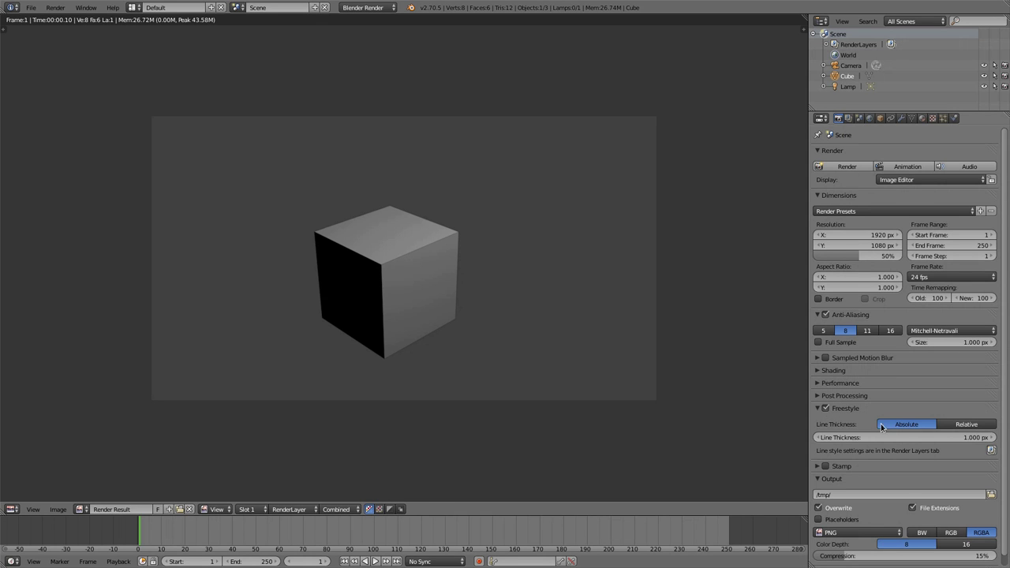
Step: Set the Freestyle line style's base thickness to 63.2 and render the cube
scroll(402, 229, up, 5)
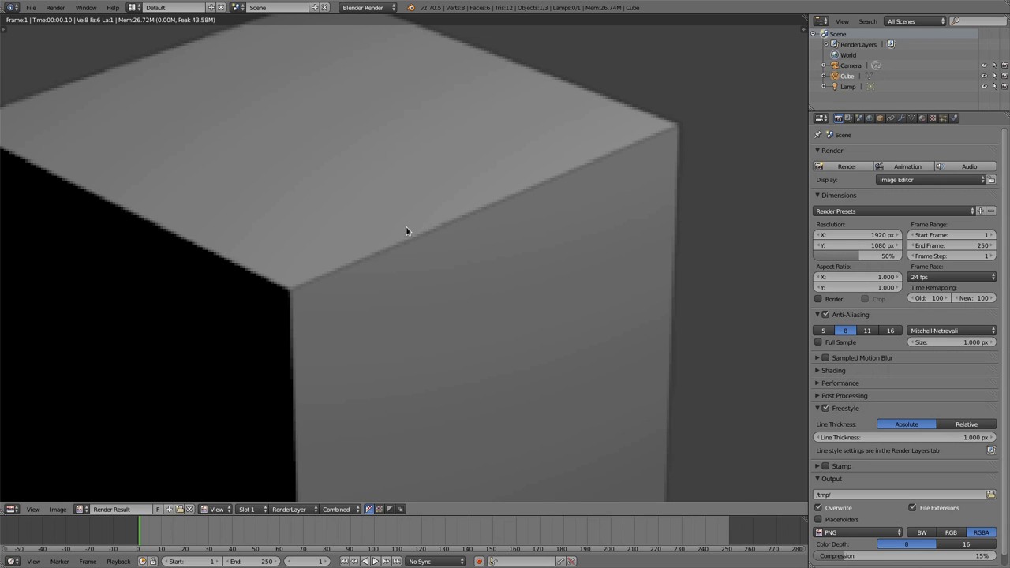
scroll(526, 251, down, 5)
scroll(526, 254, up, 3)
scroll(524, 255, down, 3)
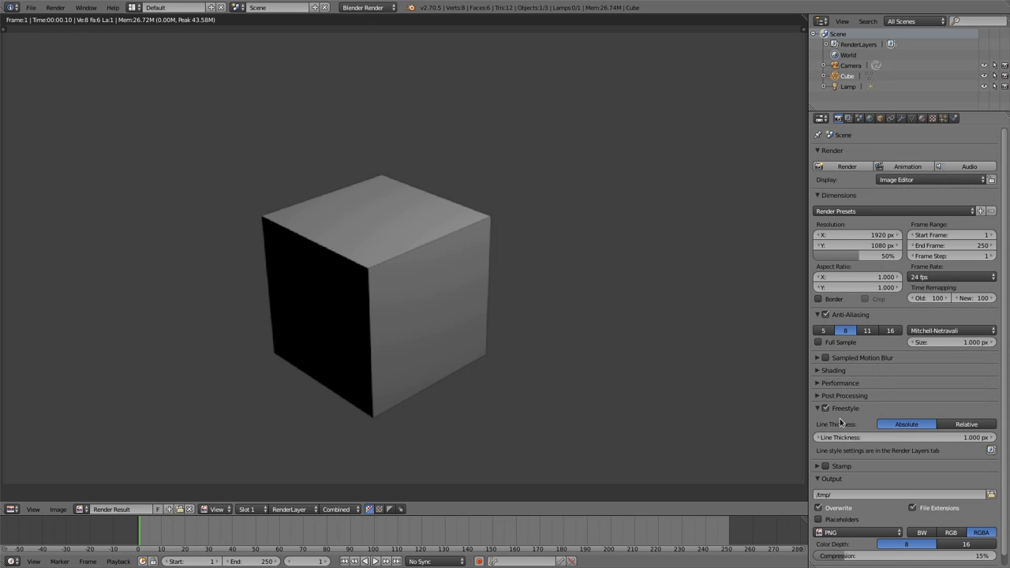
click(991, 451)
click(919, 364)
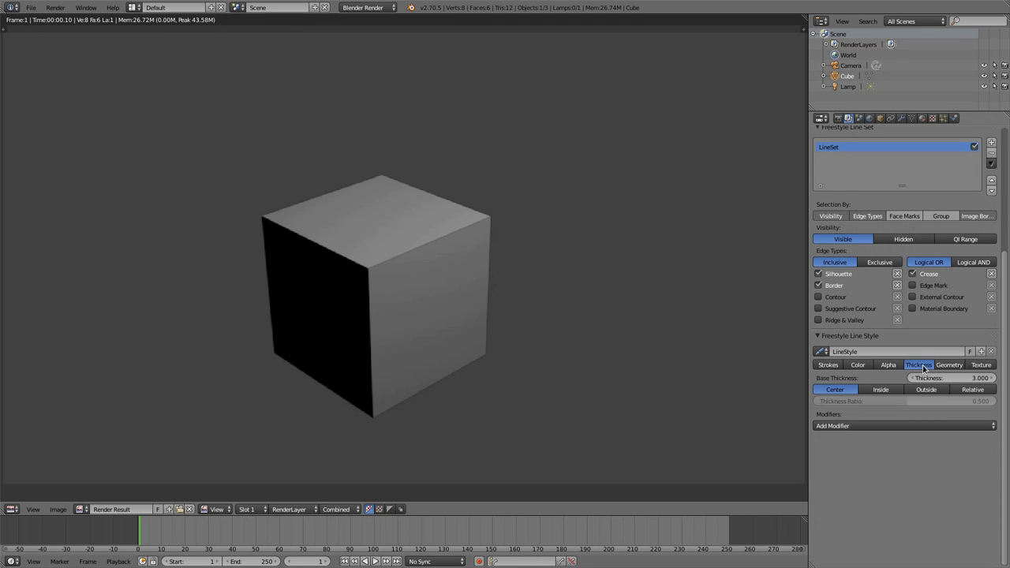
mouse_move(944, 380)
mouse_down()
mouse_move(983, 379)
mouse_move(944, 381)
mouse_up()
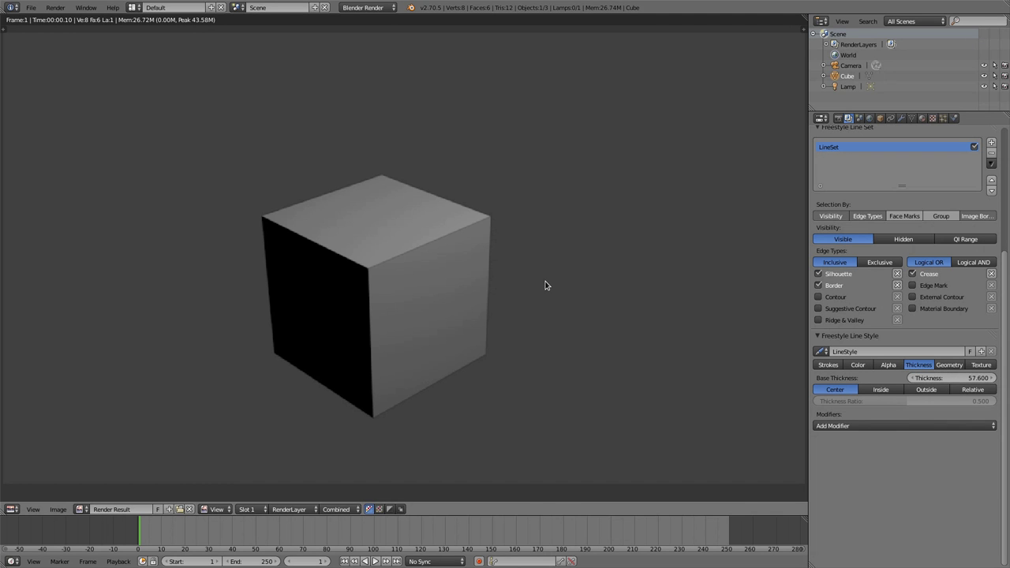
drag(944, 380, 967, 380)
key(F12)
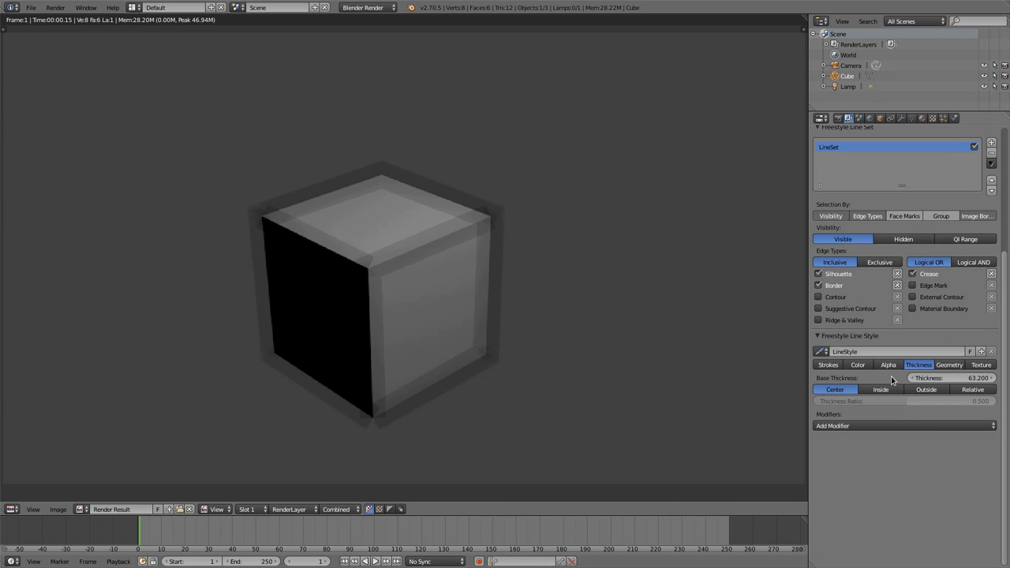
Step: Set the line style texture's Spacing Along Stroke to 2
click(981, 366)
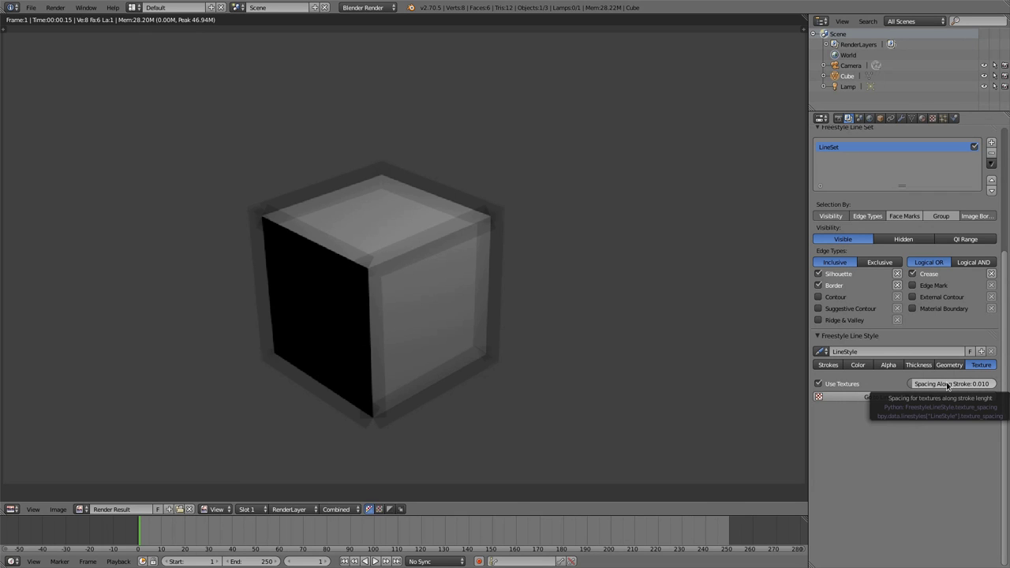
click(947, 385)
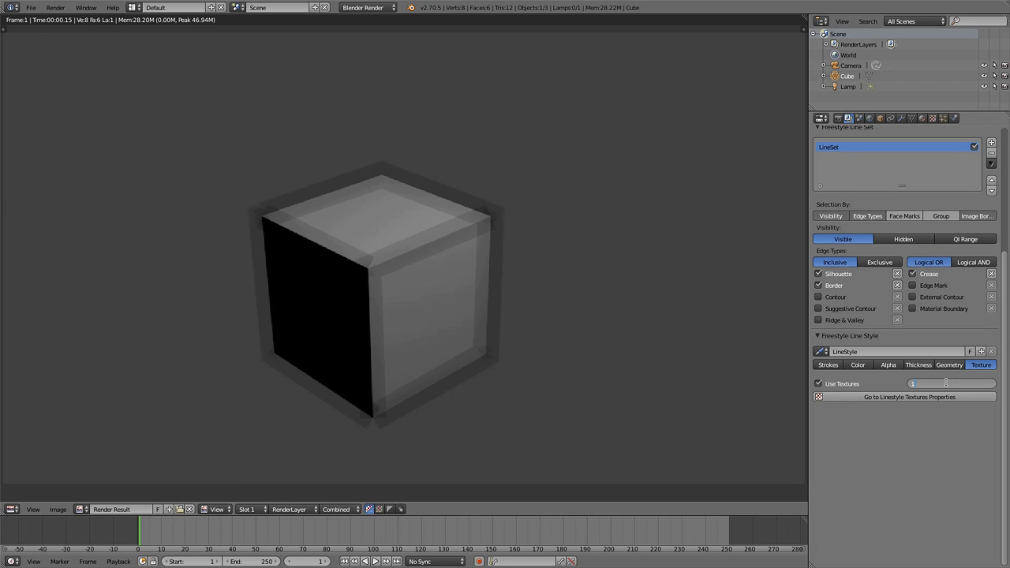
key(Return)
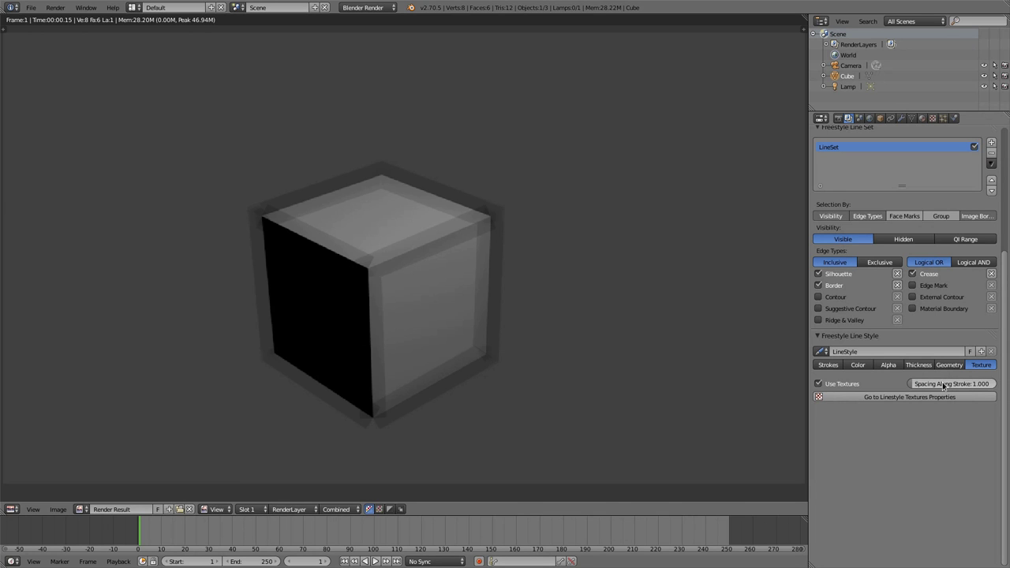
click(944, 384)
text(2)
key(Return)
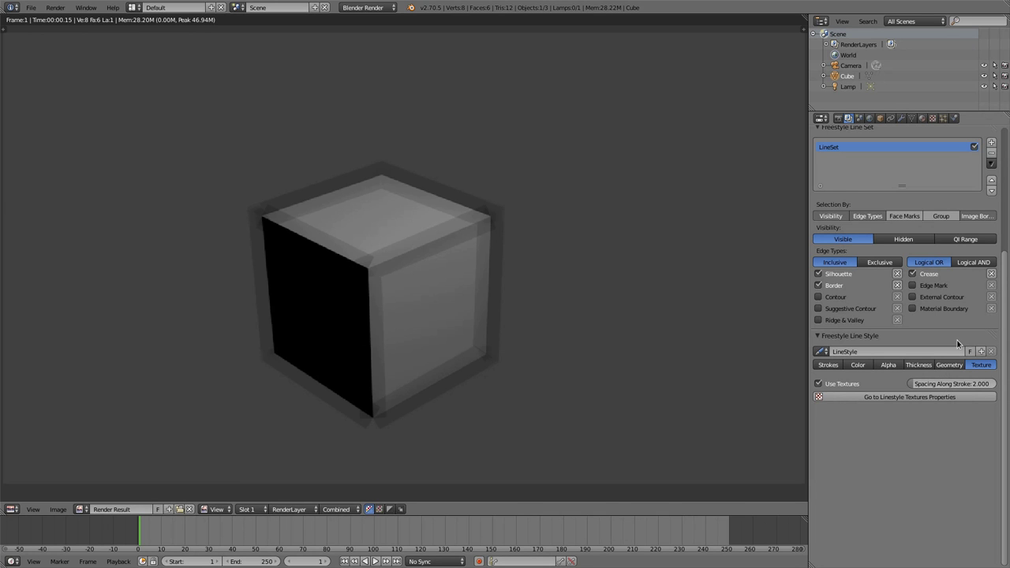
Step: Show the line style's texture settings and render the cube with the leafy stroke texture
click(954, 118)
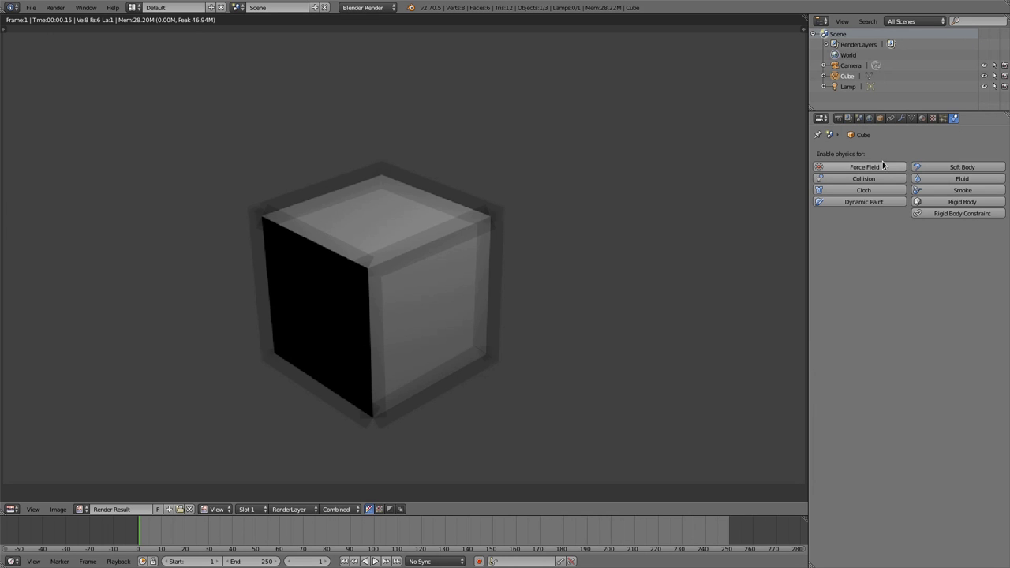
click(925, 119)
click(932, 118)
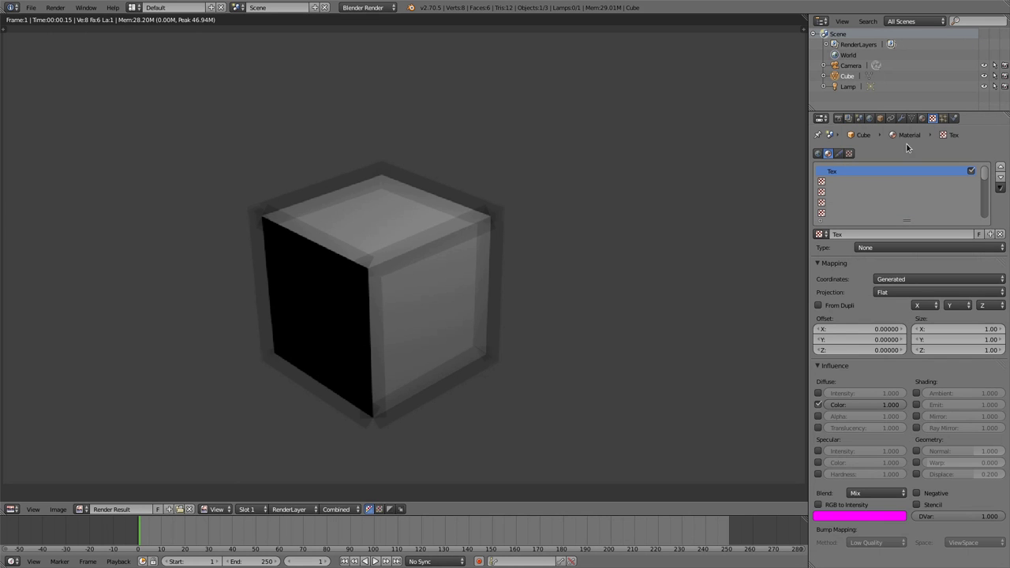
click(840, 154)
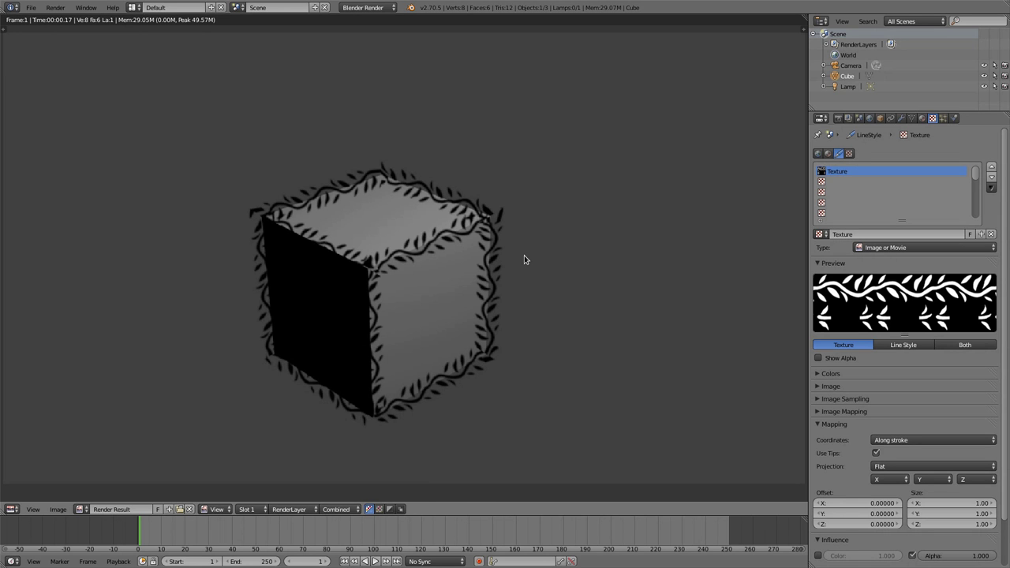
scroll(444, 373, down, 2)
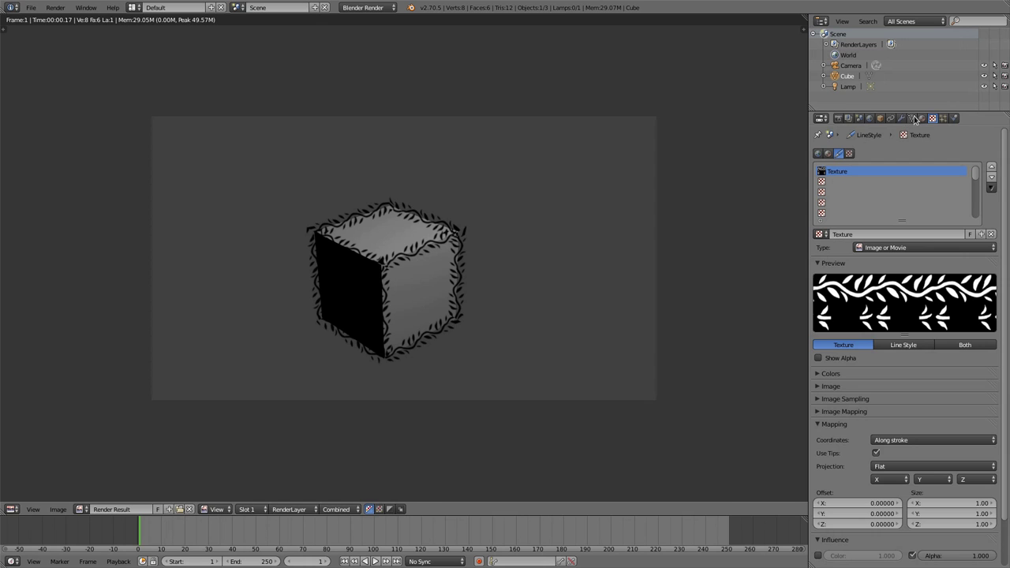
Step: Add an Along Stroke color modifier to the line style and make the ramp's first stop bright blue (R 0, G 0.304, B 1)
click(848, 119)
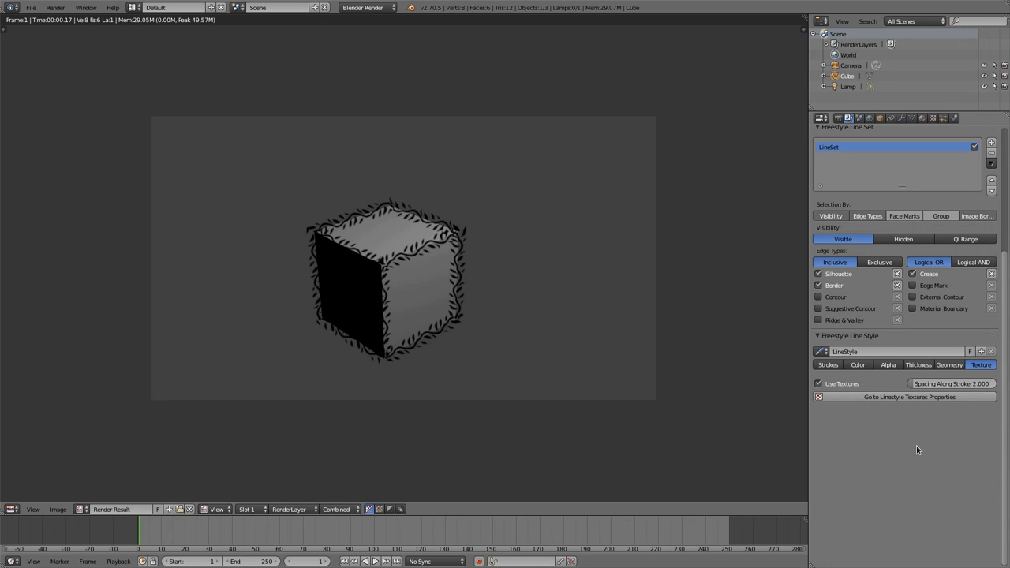
click(870, 367)
click(891, 402)
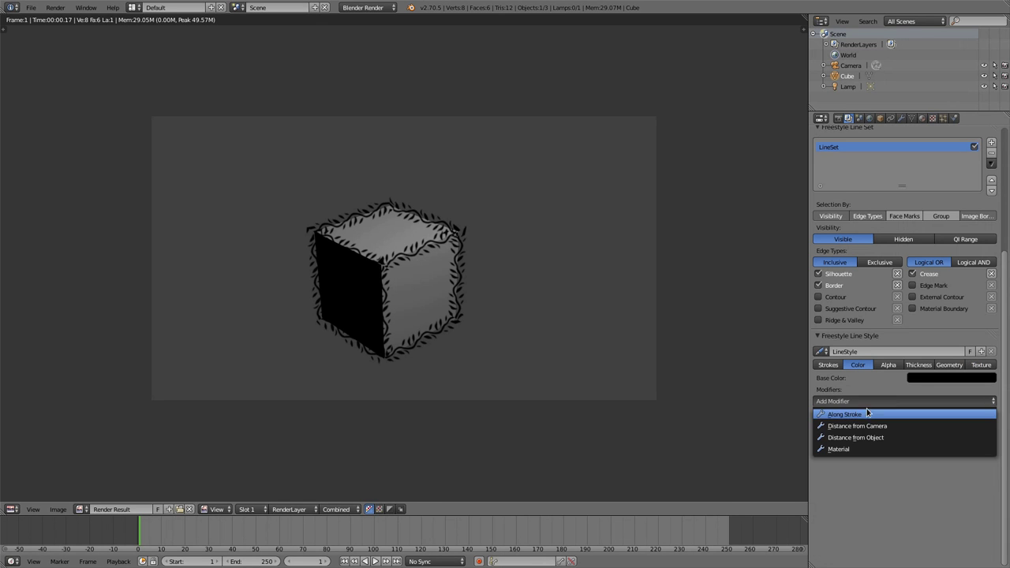
click(844, 416)
click(940, 487)
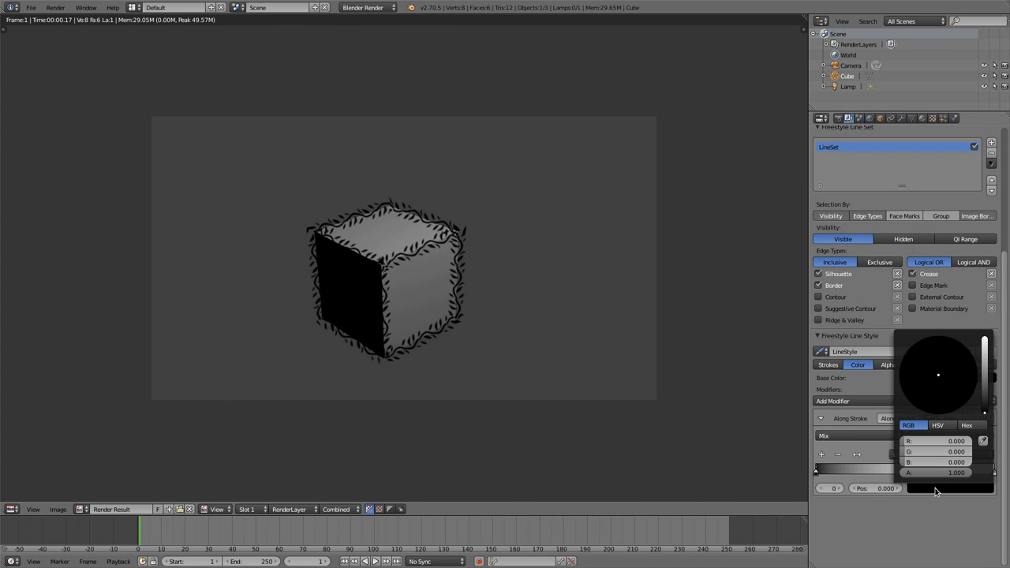
drag(985, 364, 985, 338)
drag(915, 391, 919, 395)
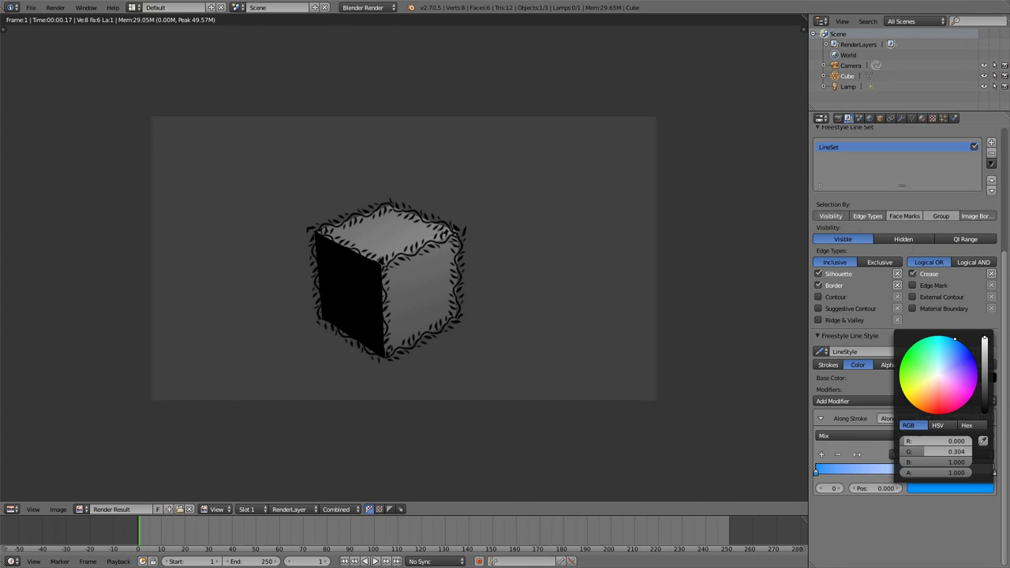
Step: Change the end stop of the Along Stroke color ramp to bright green
click(993, 471)
click(964, 486)
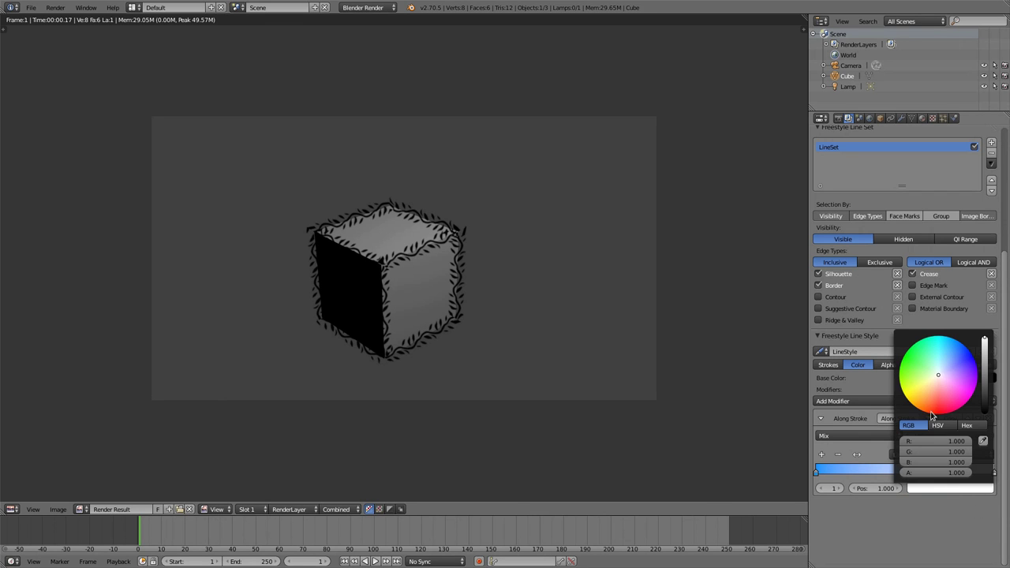
click(934, 416)
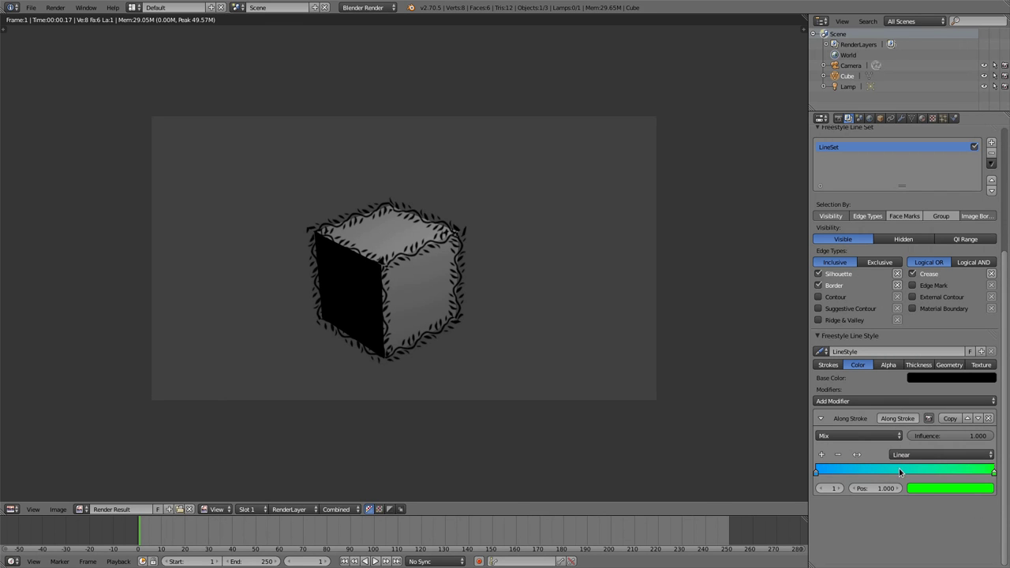
Step: Add a magenta stop at position 0.471 on the Along Stroke color ramp and render the cube
click(920, 487)
click(971, 397)
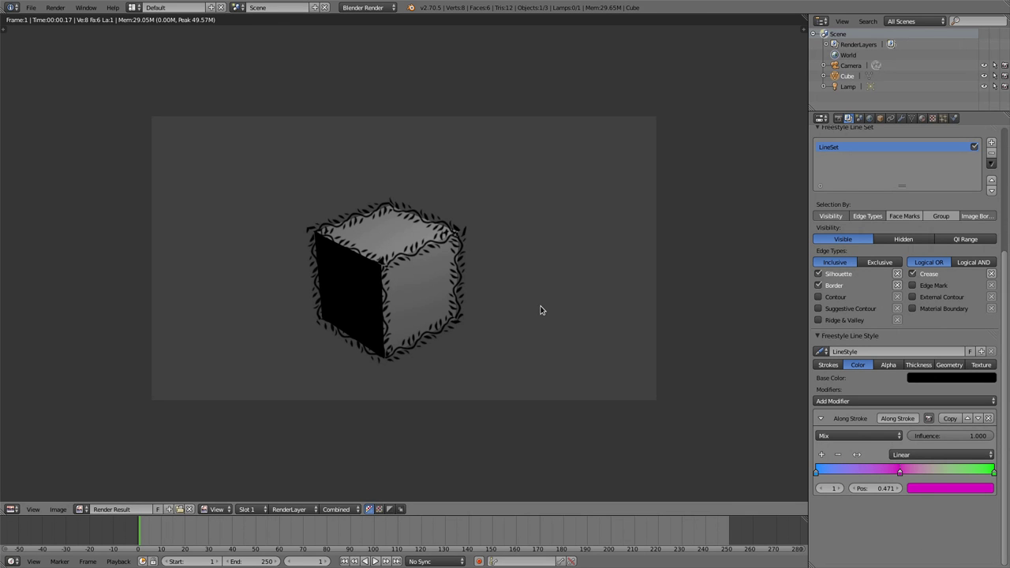
key(F12)
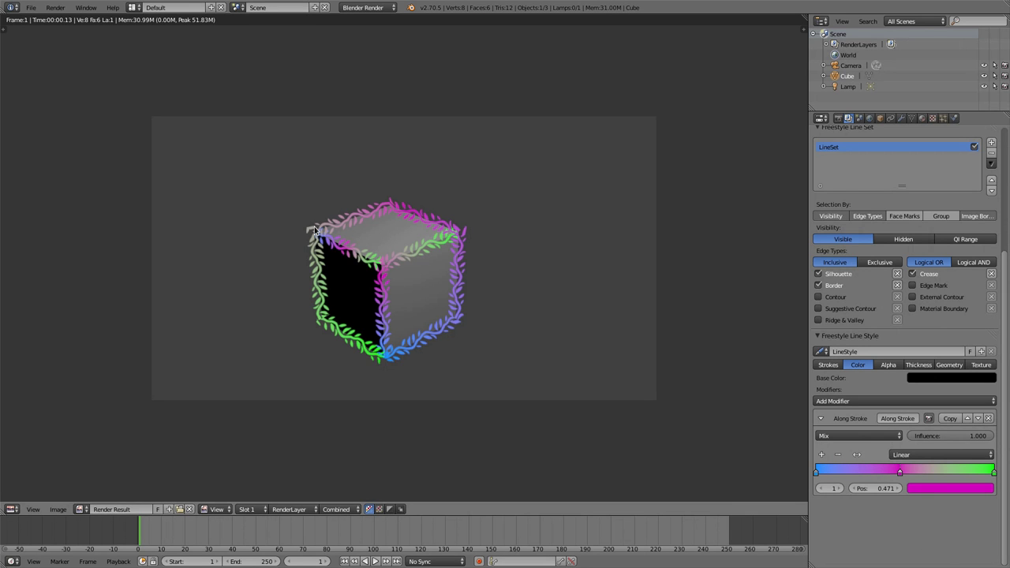